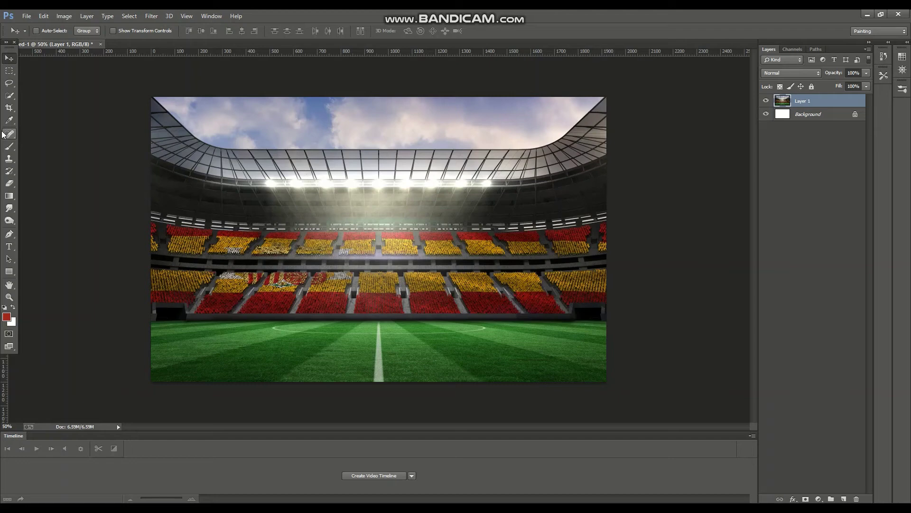
# Step: Start a Tilt-Shift blur on the stadium and move its focus band down to the pitch
pyautogui.click(151, 16)
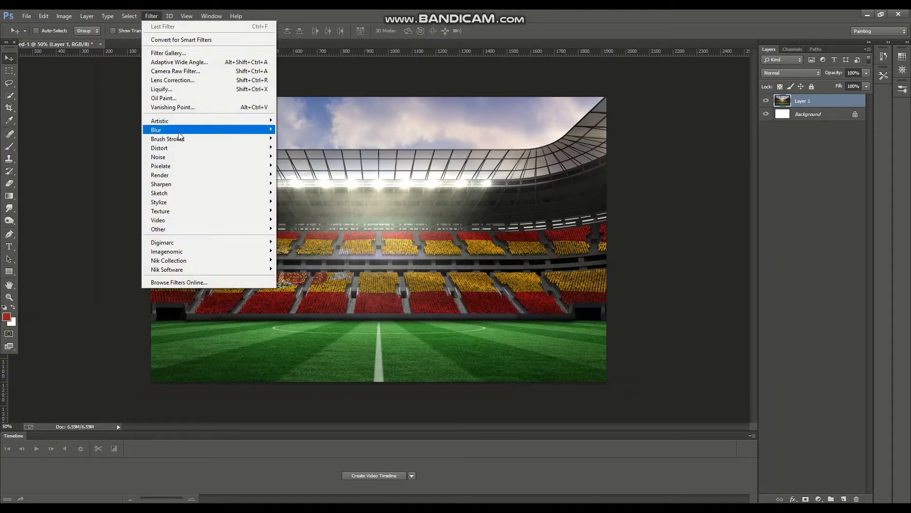
pyautogui.moveTo(156, 129)
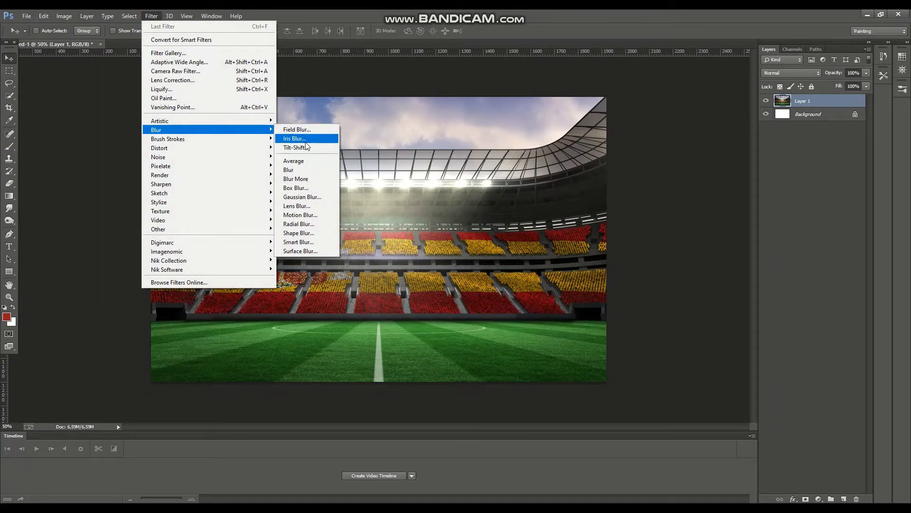
pyautogui.click(307, 140)
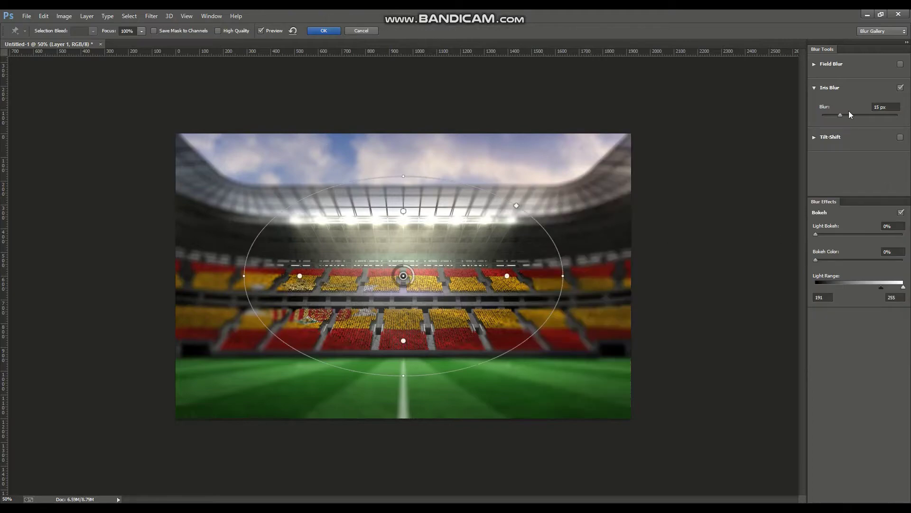
pyautogui.click(362, 31)
pyautogui.click(151, 15)
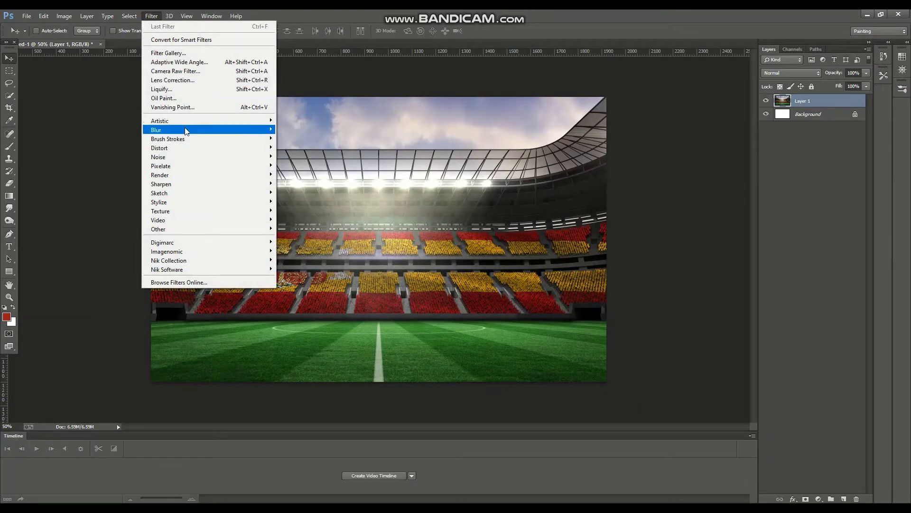
pyautogui.moveTo(158, 130)
pyautogui.click(304, 150)
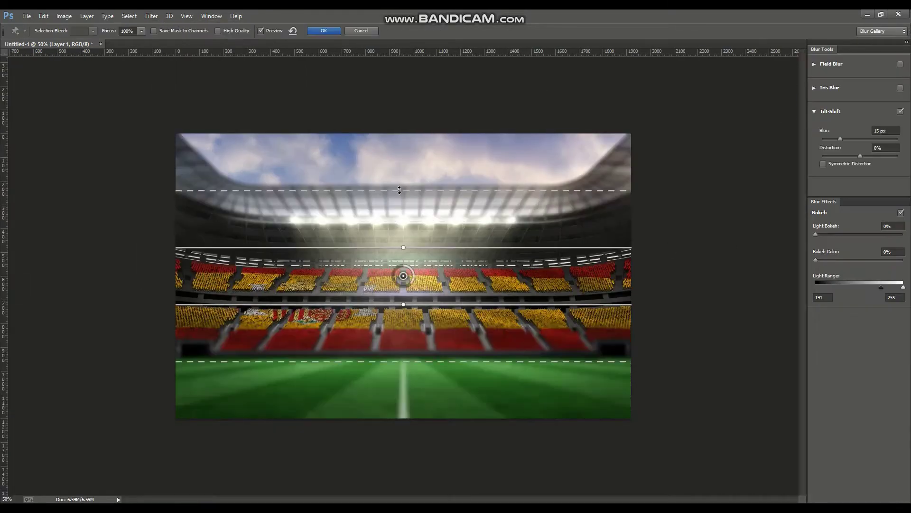
pyautogui.moveTo(403, 276)
pyautogui.mouseDown()
pyautogui.moveTo(415, 357)
pyautogui.moveTo(399, 418)
pyautogui.mouseUp()
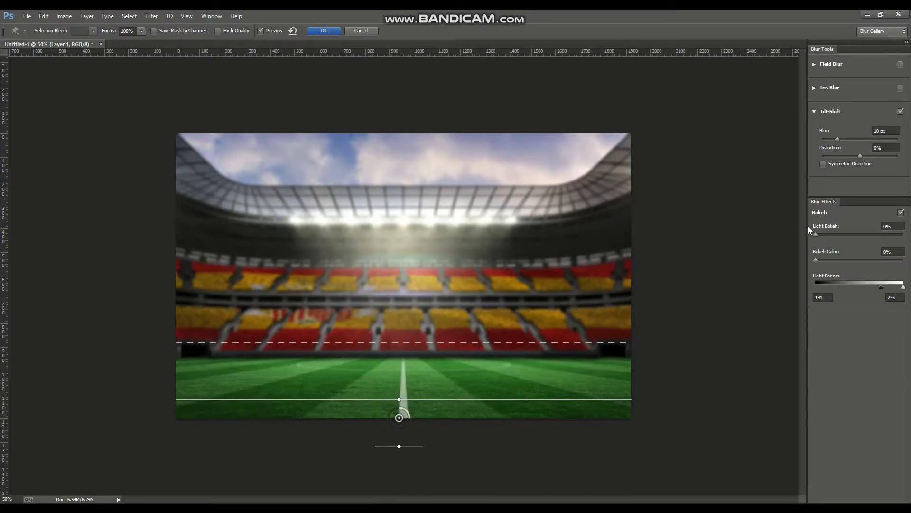
# Step: Set Light Bokeh 3%, Bokeh Color 0% and blur 88 px, then apply the tilt-shift
pyautogui.moveTo(839, 236); pyautogui.dragTo(818, 247)
pyautogui.write('0')
pyautogui.press('Return')
pyautogui.click(846, 139)
pyautogui.moveTo(846, 140); pyautogui.dragTo(841, 140)
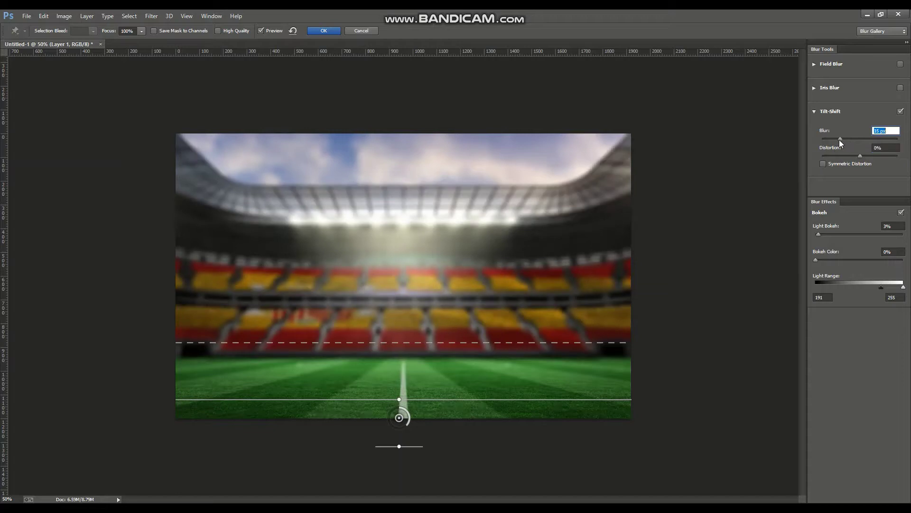
pyautogui.moveTo(402, 421); pyautogui.dragTo(401, 403)
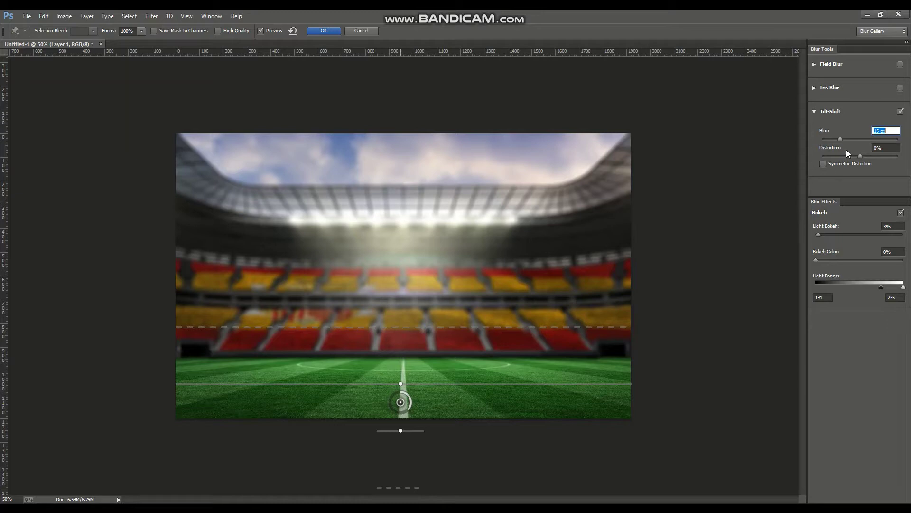
pyautogui.moveTo(841, 139)
pyautogui.mouseDown()
pyautogui.moveTo(857, 146)
pyautogui.moveTo(849, 139)
pyautogui.mouseUp()
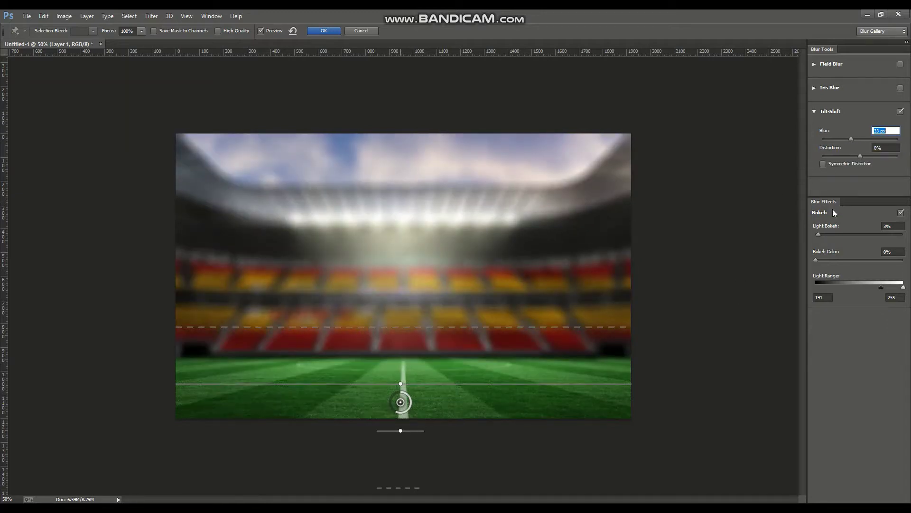
pyautogui.click(324, 30)
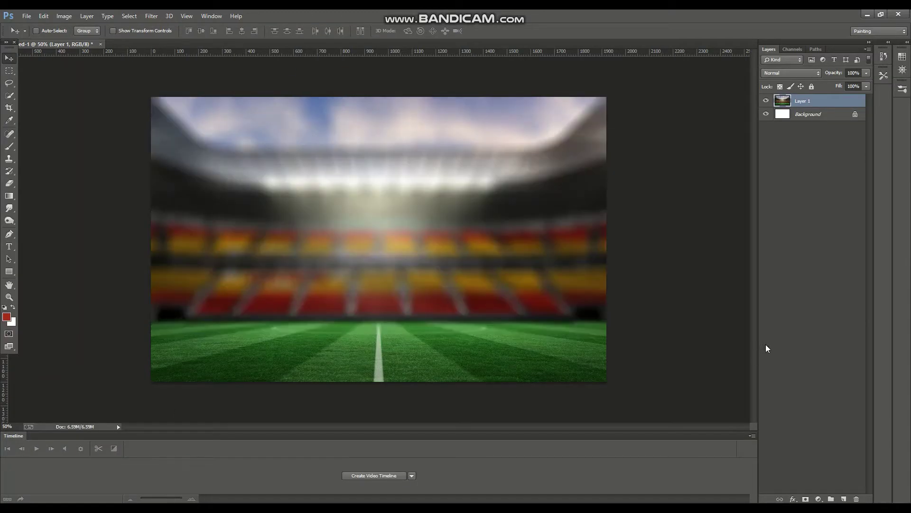
# Step: Apply a Camera Raw filter to the blurred stadium with exposure lowered to -0.25
pyautogui.click(151, 17)
pyautogui.click(199, 71)
pyautogui.moveTo(696, 237)
pyautogui.mouseDown()
pyautogui.moveTo(709, 253)
pyautogui.moveTo(694, 255)
pyautogui.mouseUp()
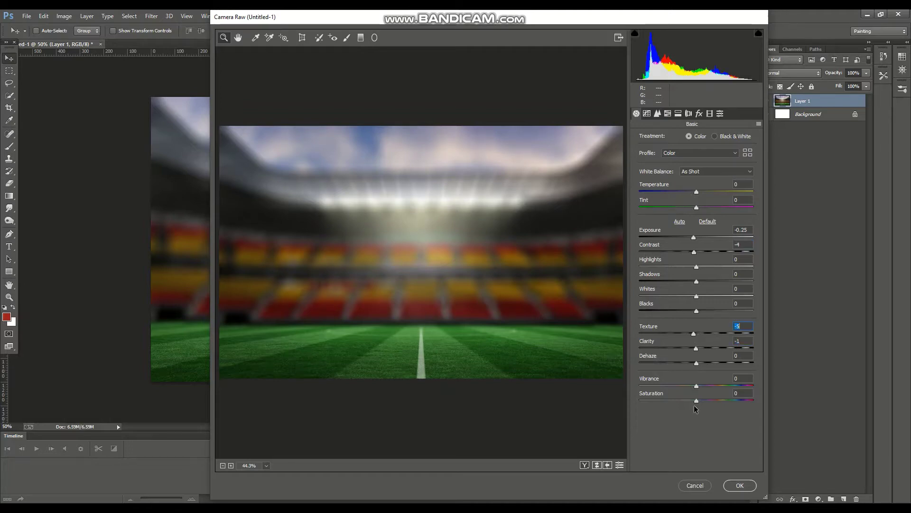
pyautogui.click(740, 485)
# Step: Draw a black rectangle over the stadium stands with the Rectangle Tool
pyautogui.click(9, 274)
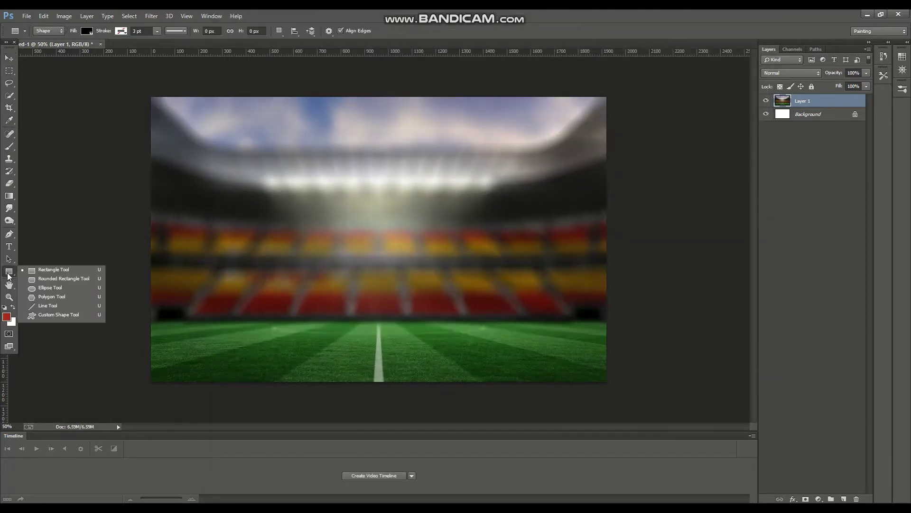
pyautogui.click(76, 271)
pyautogui.moveTo(150, 97); pyautogui.dragTo(609, 323)
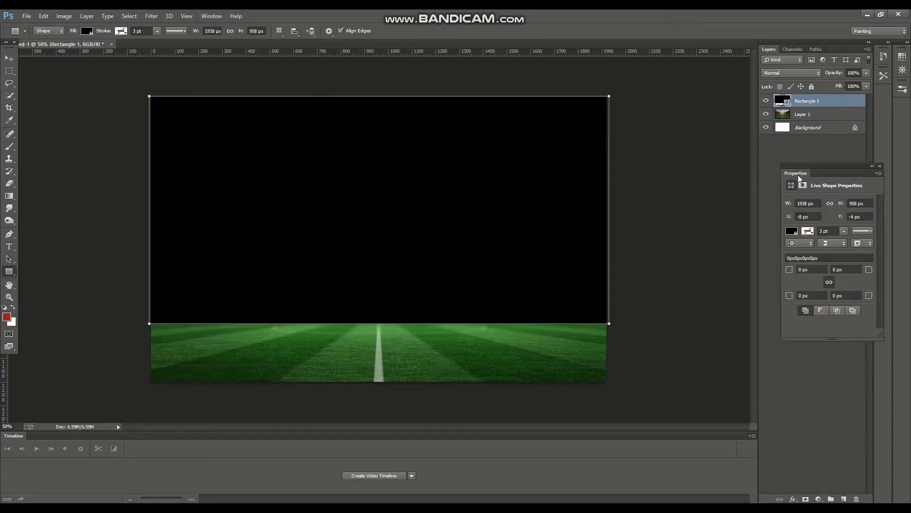
pyautogui.click(880, 166)
# Step: Try Overlay blending, then return the rectangle to Normal and make it mostly transparent
pyautogui.click(792, 72)
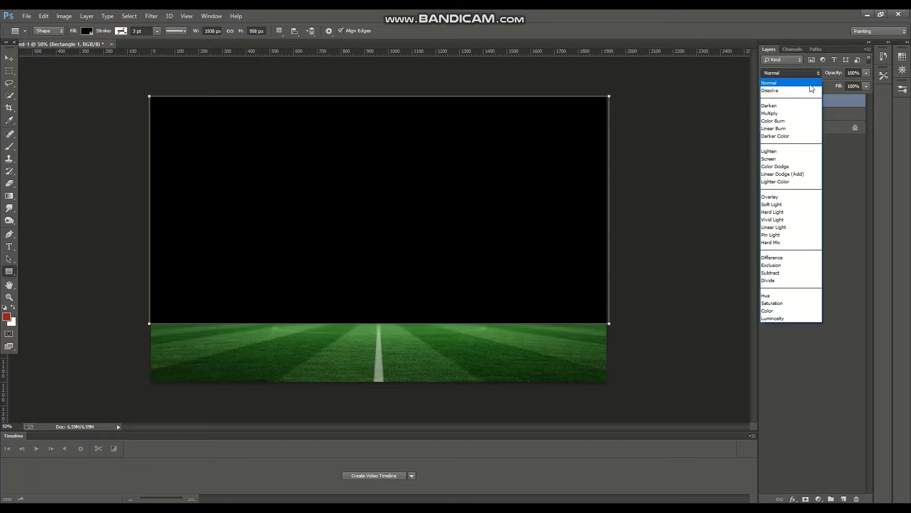
pyautogui.click(790, 198)
pyautogui.click(809, 74)
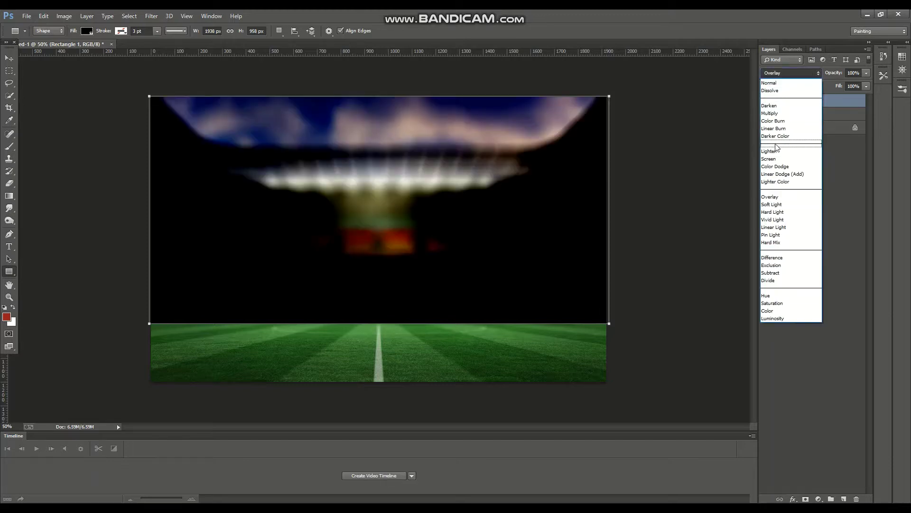
pyautogui.press('Up')
pyautogui.press('Up')
pyautogui.press('Up')
pyautogui.press('Return')
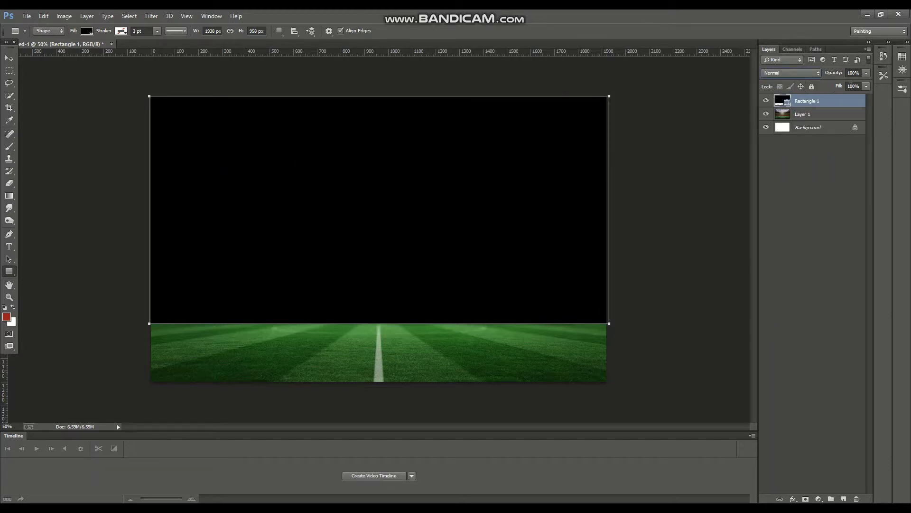
pyautogui.click(867, 73)
pyautogui.moveTo(868, 83); pyautogui.dragTo(822, 87)
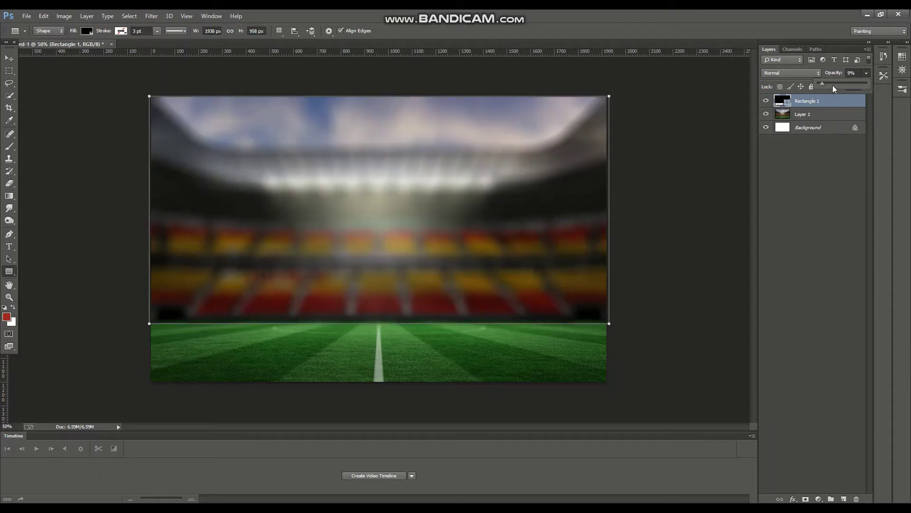
# Step: Move the dark rectangle down over the image bottom and set its opacity to 27%
pyautogui.click(5, 58)
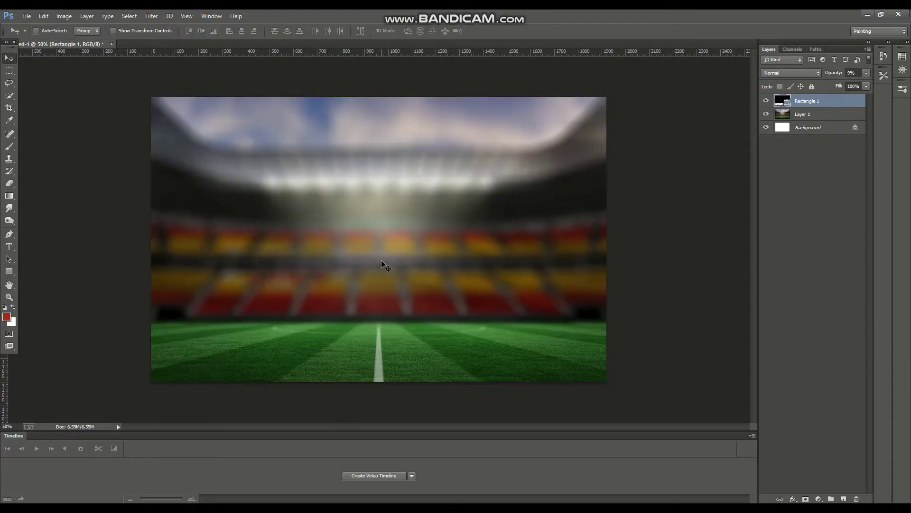
pyautogui.click(866, 73)
pyautogui.moveTo(823, 84); pyautogui.dragTo(835, 89)
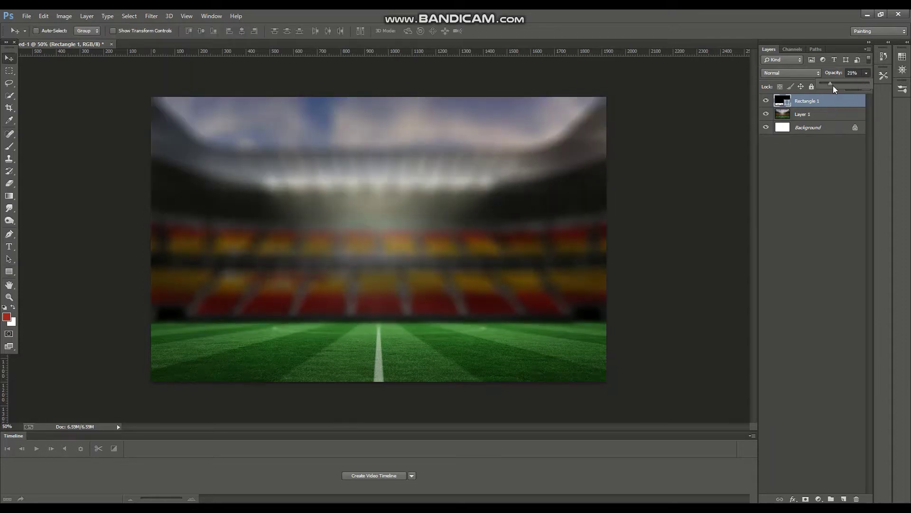
pyautogui.moveTo(383, 320); pyautogui.dragTo(381, 379)
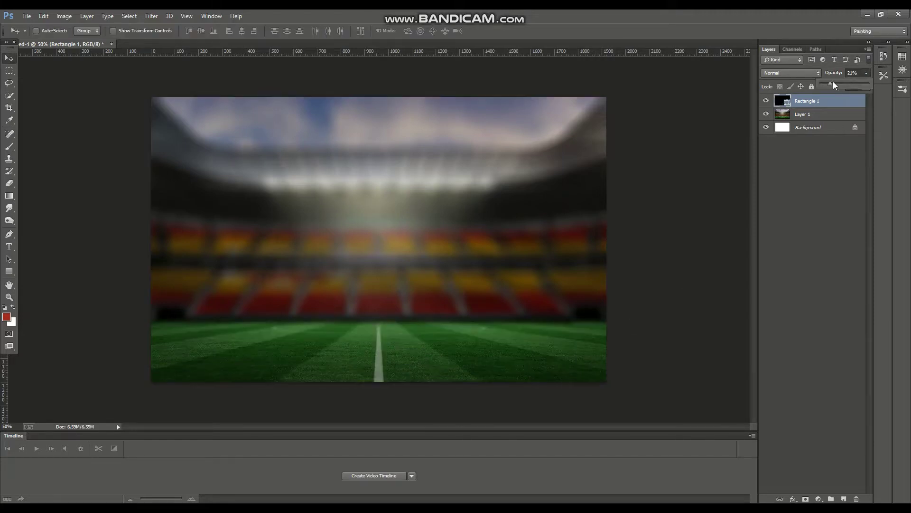
pyautogui.moveTo(834, 84); pyautogui.dragTo(836, 84)
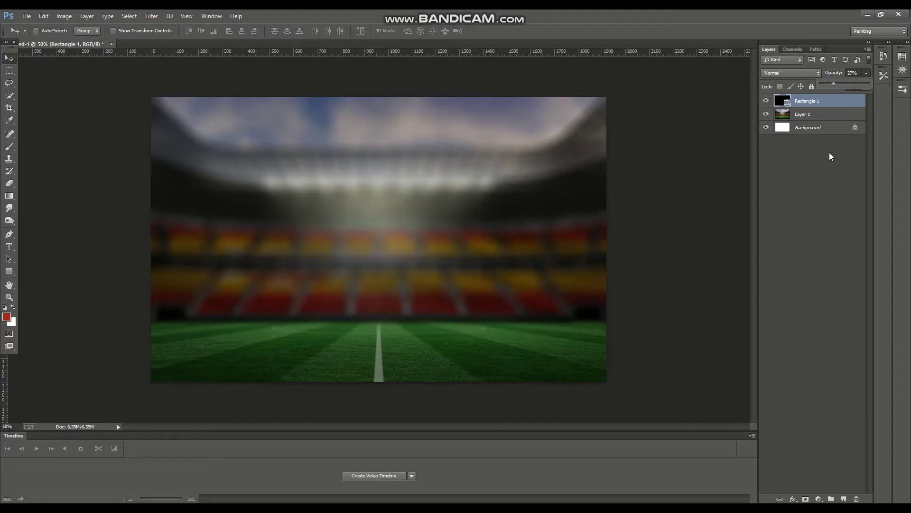
pyautogui.click(796, 189)
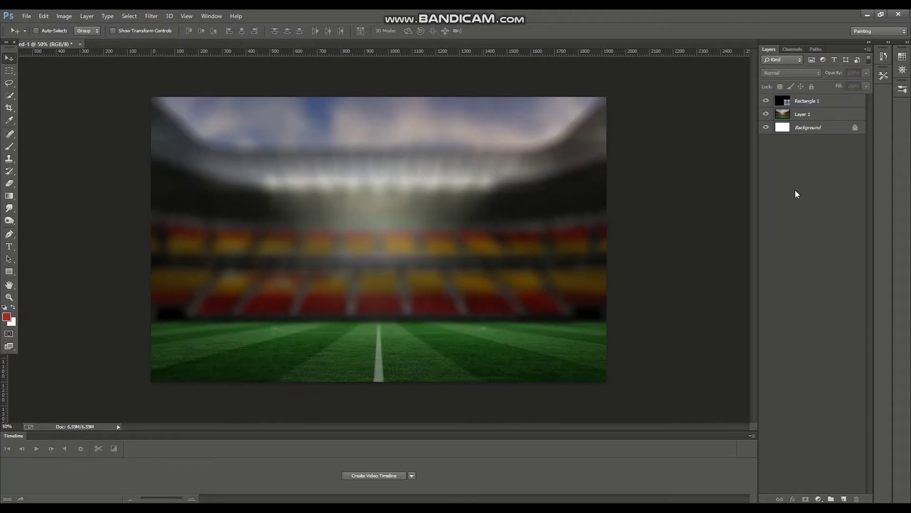
pyautogui.click(810, 102)
pyautogui.press('s')
pyautogui.click(27, 16)
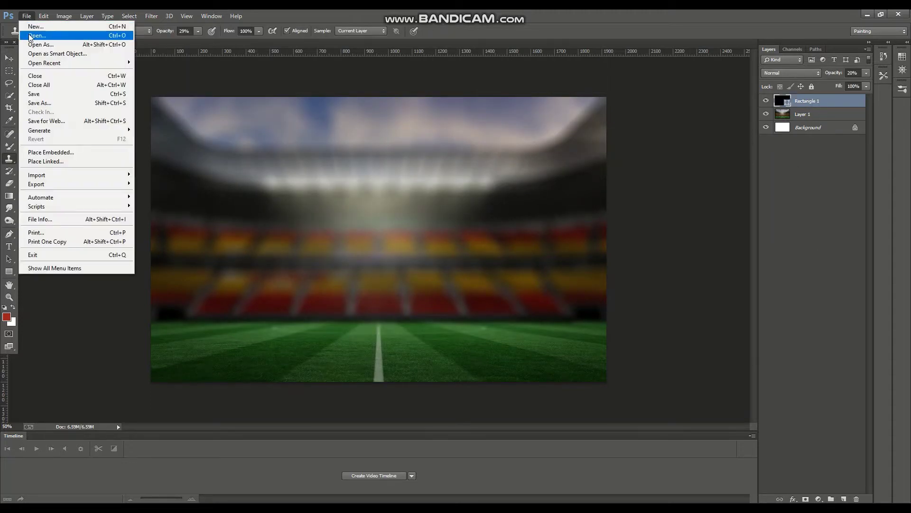
# Step: Open the photo of the player dribbling from the james poster folder
pyautogui.click(34, 36)
pyautogui.doubleClick(467, 105)
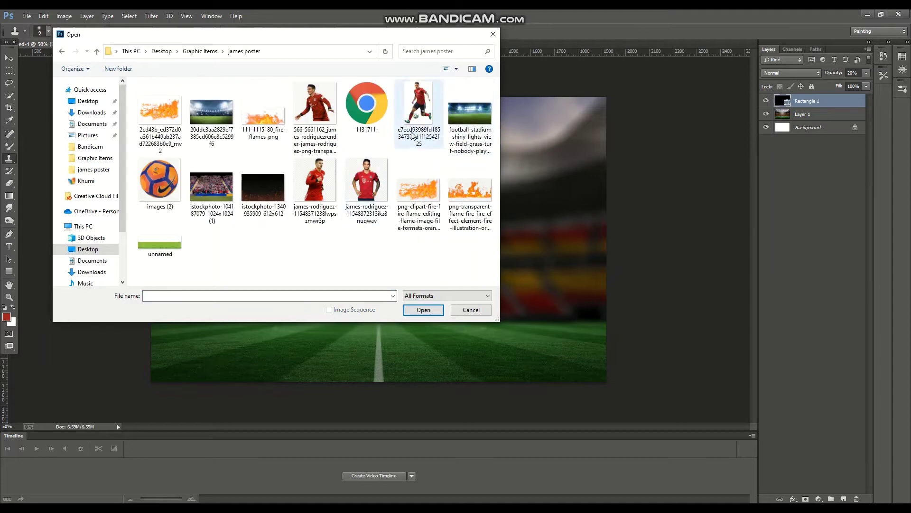
pyautogui.click(422, 103)
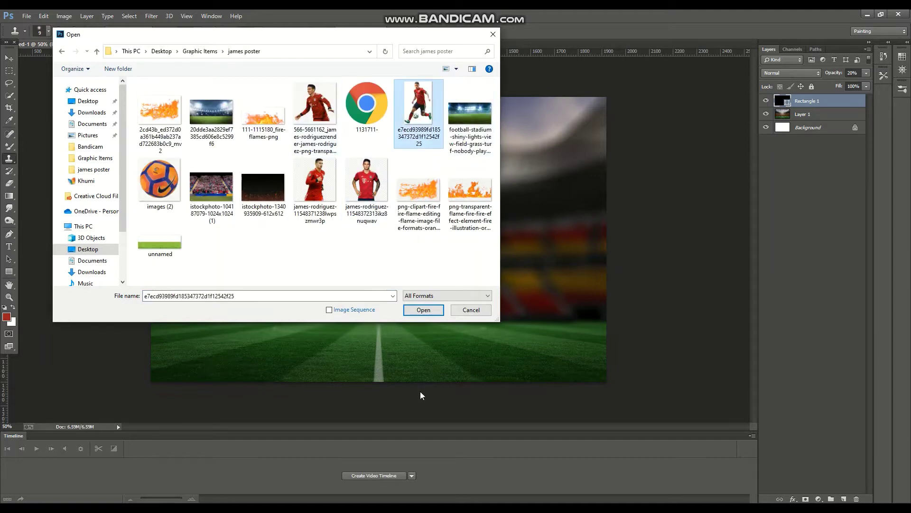
pyautogui.click(423, 309)
# Step: Float the player image in its own window and Magic Wand-select its white background
pyautogui.moveTo(151, 44)
pyautogui.mouseDown()
pyautogui.moveTo(448, 54)
pyautogui.moveTo(285, 43)
pyautogui.mouseUp()
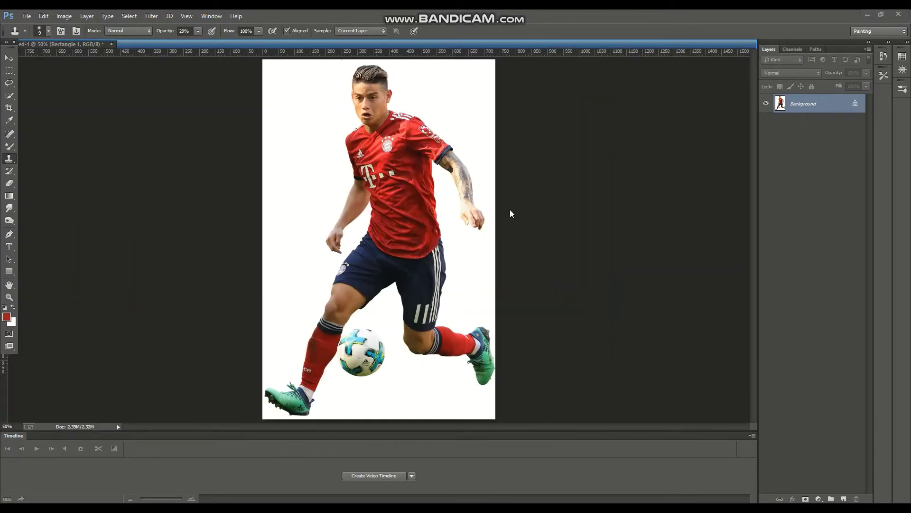
pyautogui.hotkey('ctrl', '+')
pyautogui.hotkey('ctrl', '-')
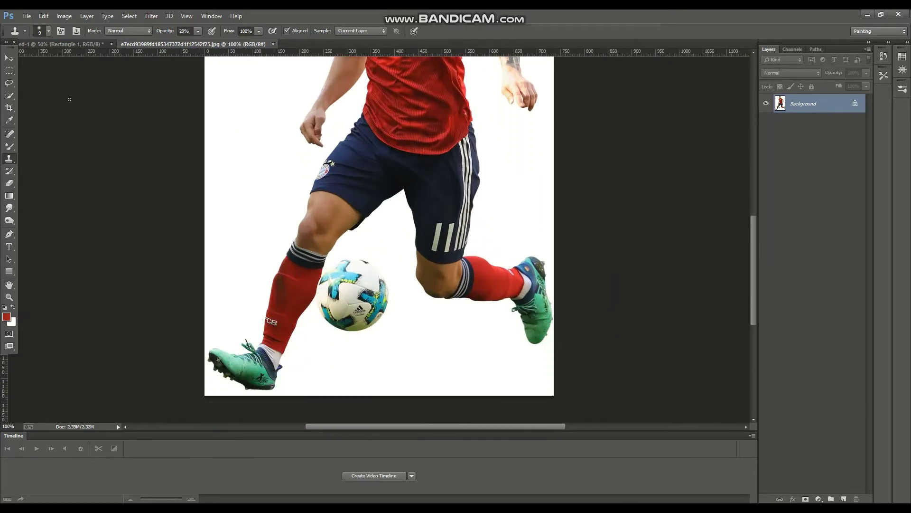
pyautogui.click(12, 96)
pyautogui.click(273, 246)
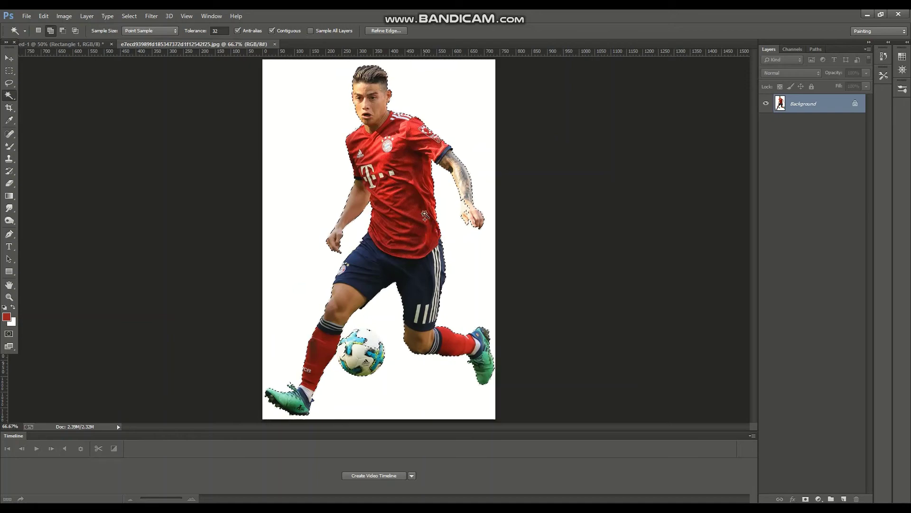
# Step: Tighten the player selection along the wrist with an enlarged selection brush
pyautogui.rightClick(9, 95)
pyautogui.click(45, 95)
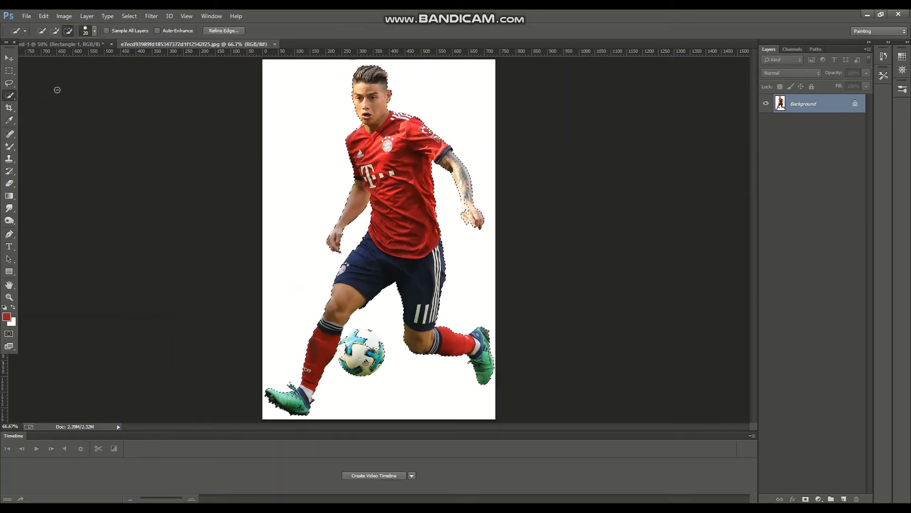
pyautogui.hotkey('ctrl', '+')
pyautogui.hotkey('ctrl', '+')
pyautogui.press(']')
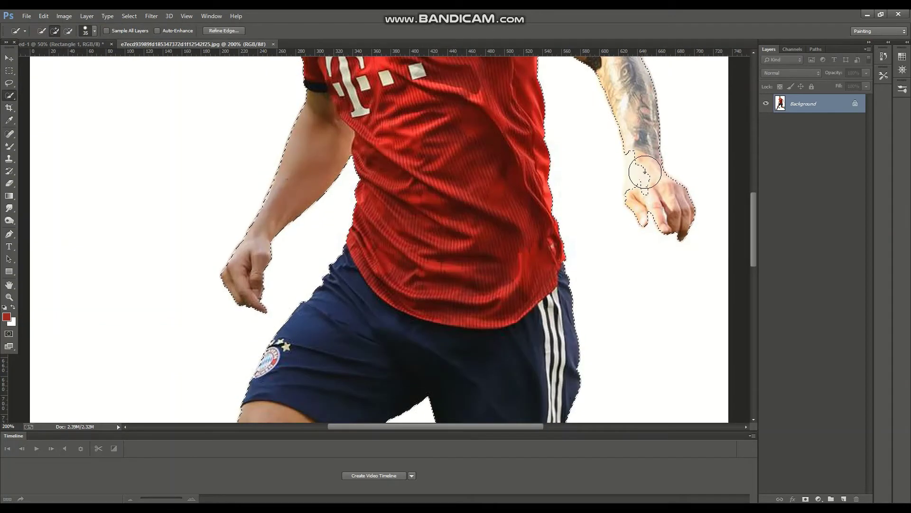
pyautogui.moveTo(641, 171); pyautogui.dragTo(640, 183)
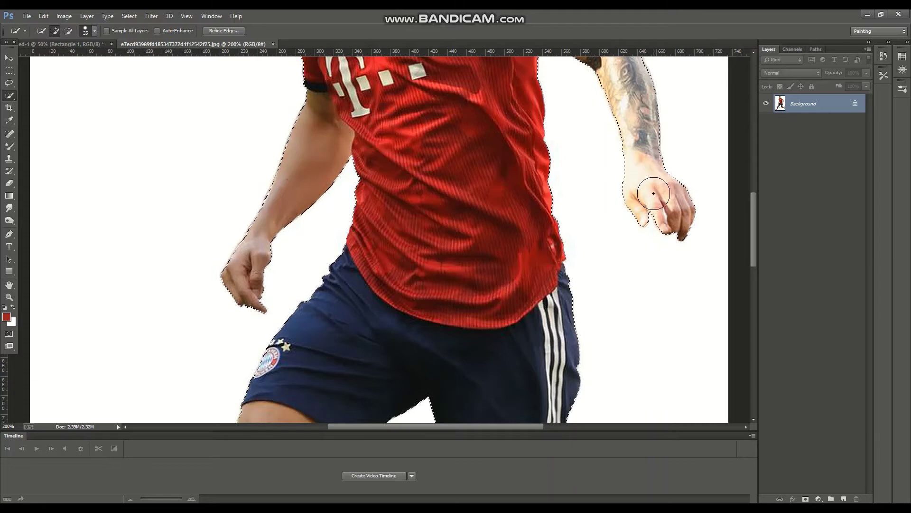
pyautogui.scroll(2, 650, 161)
pyautogui.scroll(1, 627, 138)
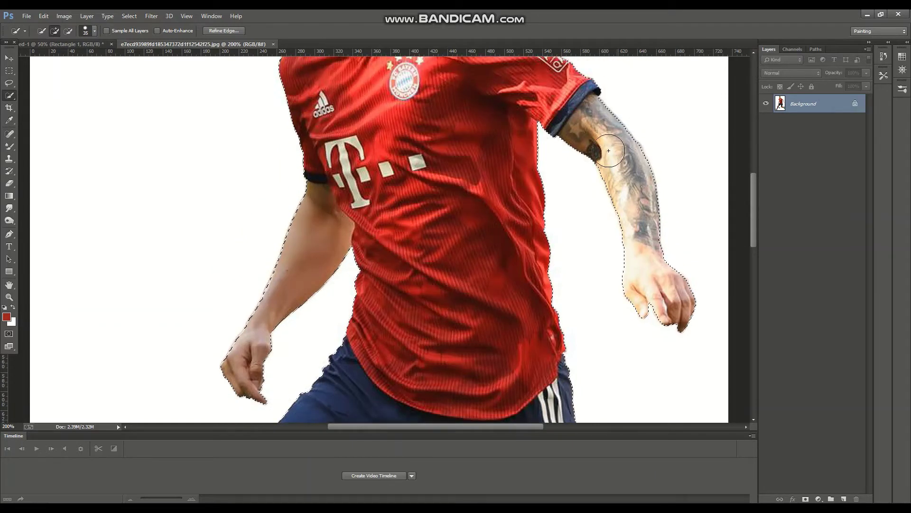
pyautogui.scroll(-2, 414, 224)
pyautogui.scroll(-1, 289, 267)
pyautogui.scroll(-3, 303, 289)
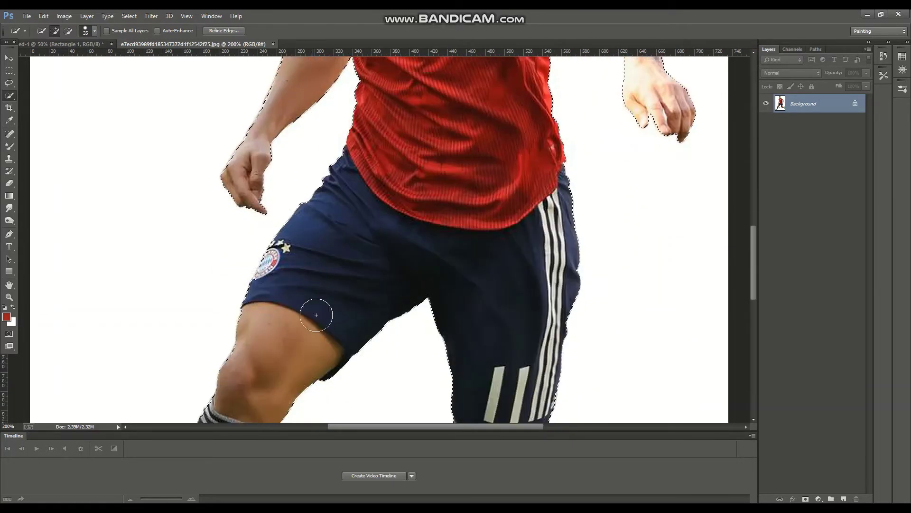
pyautogui.scroll(-5, 315, 311)
pyautogui.scroll(-2, 317, 315)
pyautogui.scroll(-2, 318, 321)
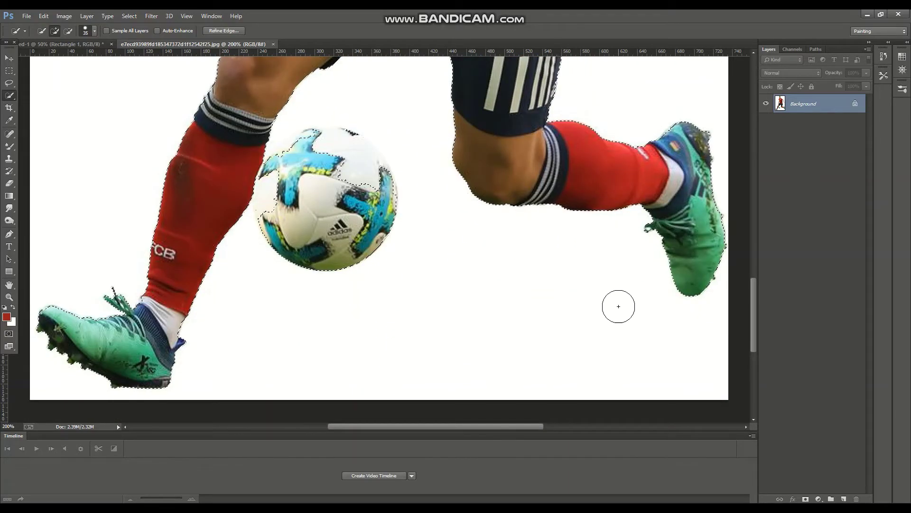
pyautogui.scroll(1, 616, 297)
pyautogui.hotkey('ctrl', '-')
pyautogui.scroll(5, 467, 229)
pyautogui.scroll(4, 466, 229)
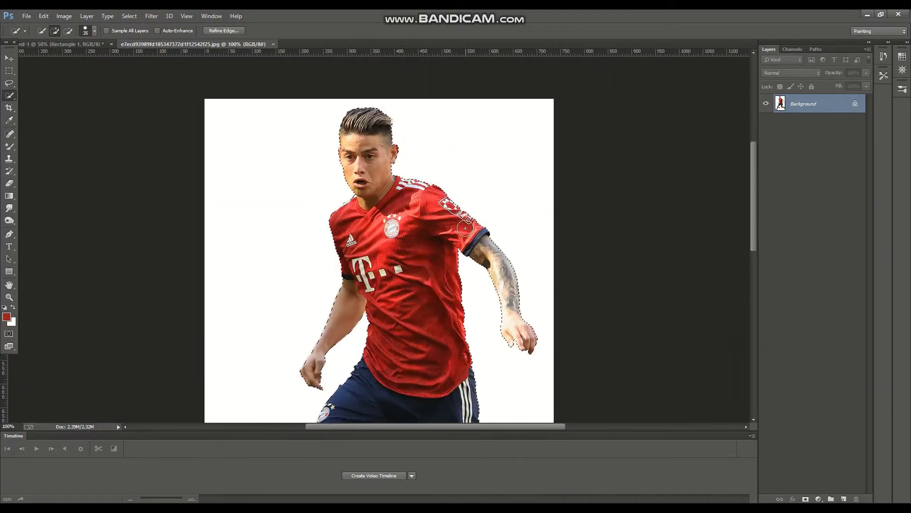
# Step: Refine the selection edge with a size-22 brush over the hair and tattooed arm
pyautogui.click(223, 31)
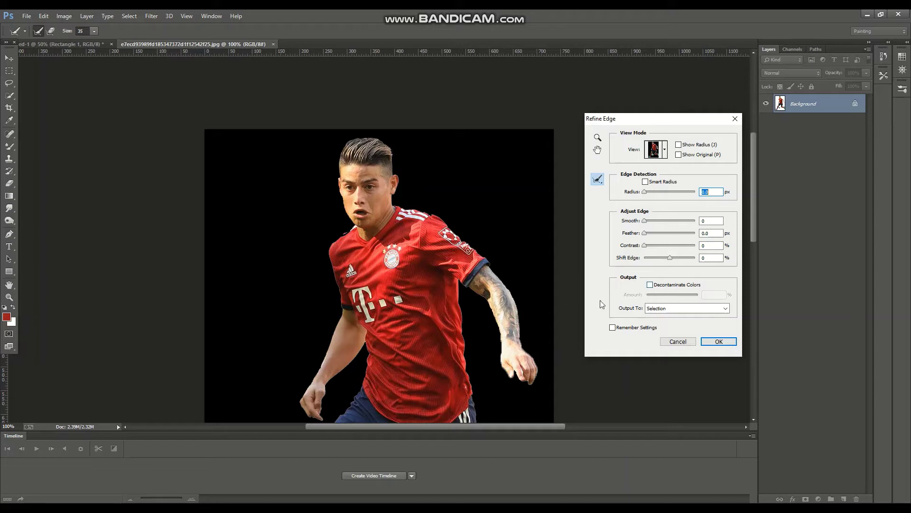
pyautogui.click(94, 32)
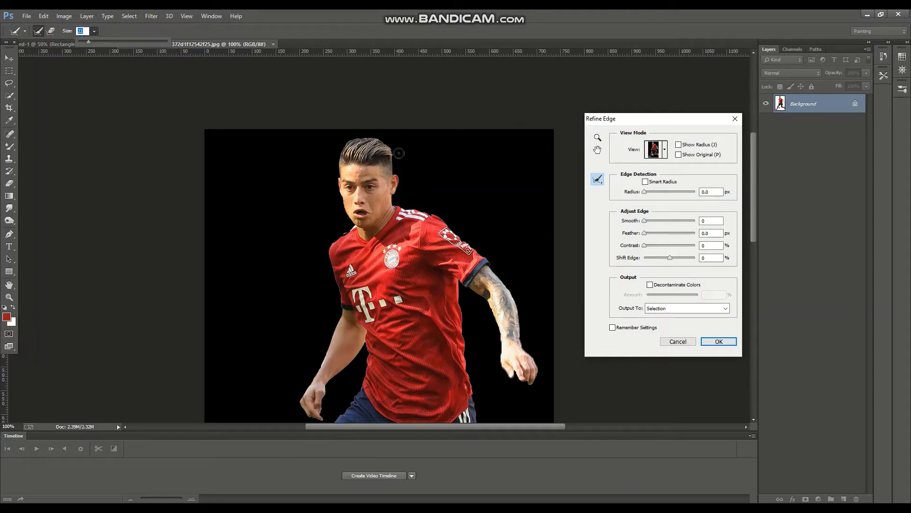
pyautogui.press('Return')
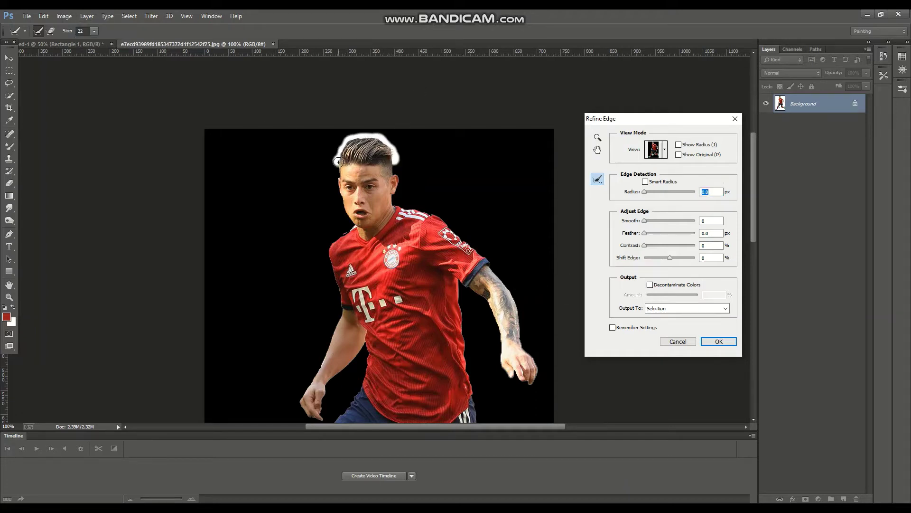
pyautogui.moveTo(338, 162); pyautogui.dragTo(339, 162)
pyautogui.moveTo(511, 288); pyautogui.dragTo(523, 311)
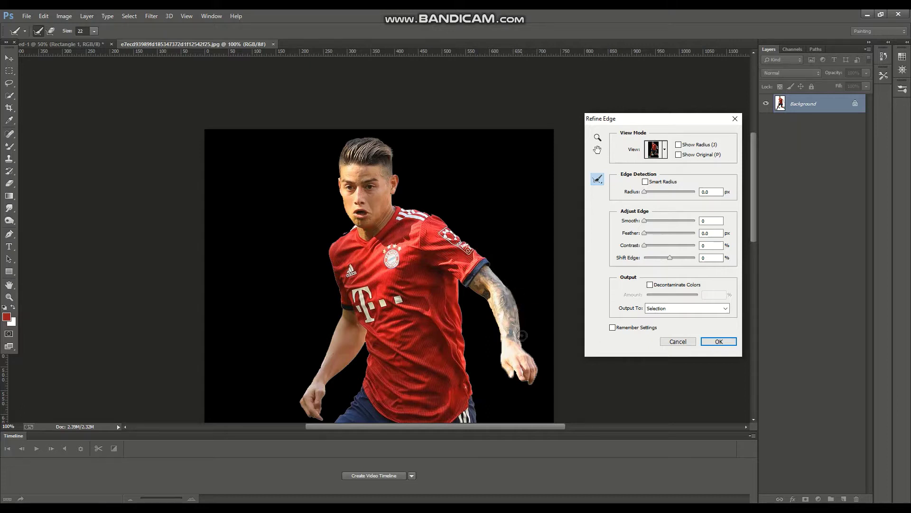
pyautogui.moveTo(496, 327); pyautogui.dragTo(512, 349)
pyautogui.click(718, 342)
# Step: Copy the selected player cut-out
pyautogui.scroll(-1, 472, 327)
pyautogui.scroll(-3, 473, 326)
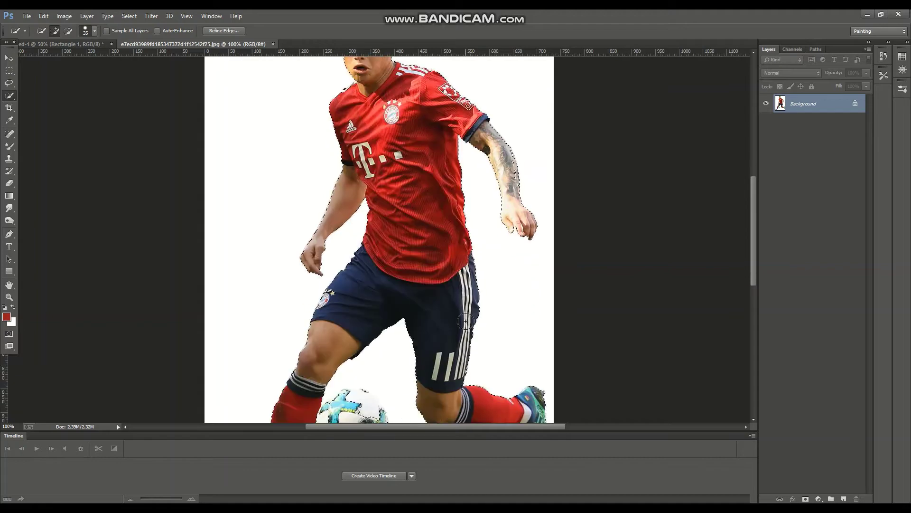
pyautogui.hotkey('ctrl', '-')
pyautogui.hotkey('ctrl', '-')
pyautogui.hotkey('ctrl', 'c')
# Step: Paste the cut-out player into the stadium poster
pyautogui.click(94, 44)
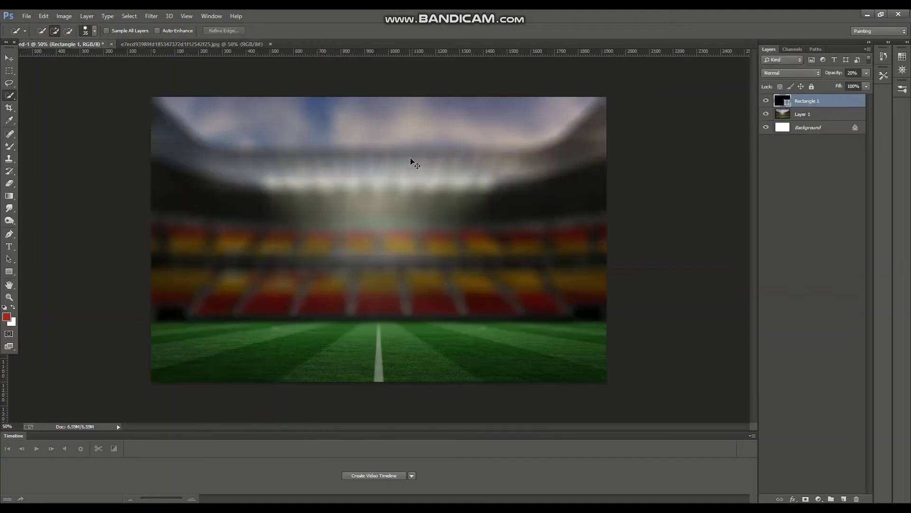
pyautogui.hotkey('ctrl', 'v')
pyautogui.hotkey('ctrl', '+')
pyautogui.hotkey('ctrl', '+')
pyautogui.hotkey('ctrl', '+')
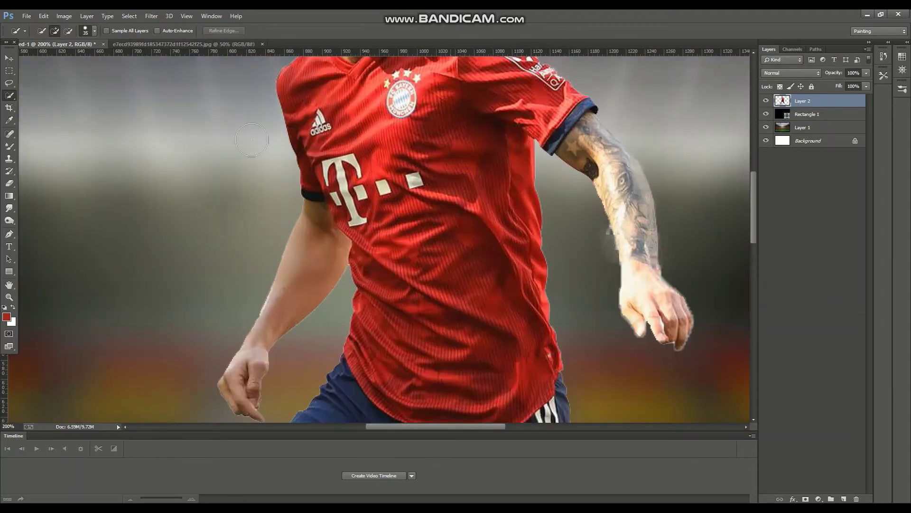
# Step: Erase the player's rough fringes with a 40 px eraser, then a smaller one near the shorts
pyautogui.click(9, 183)
pyautogui.click(48, 30)
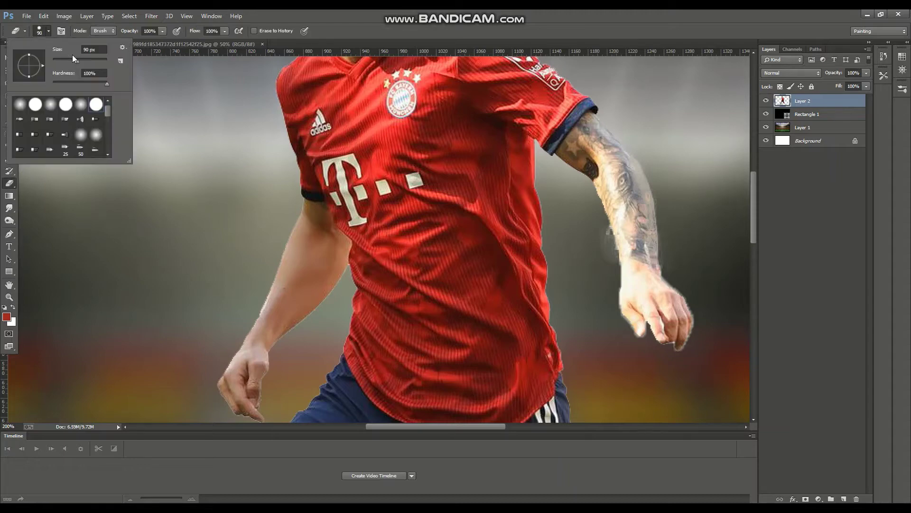
pyautogui.write('40')
pyautogui.press('Return')
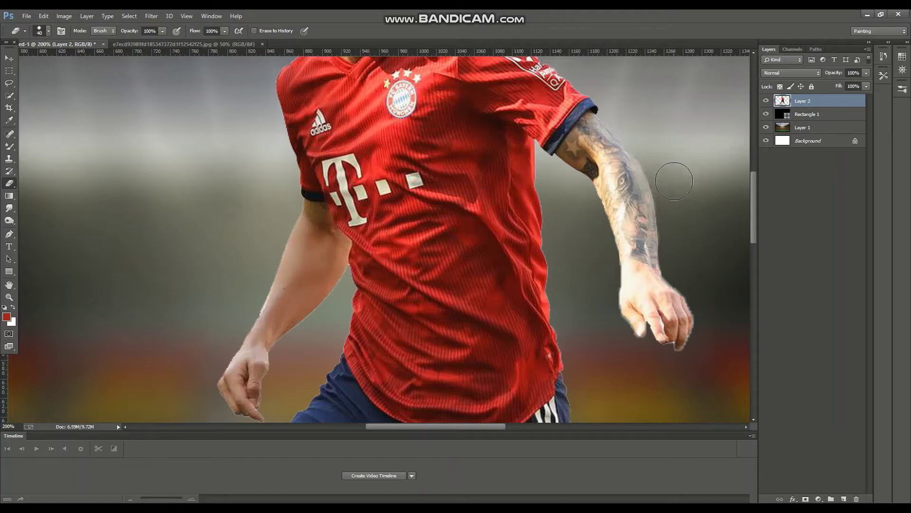
pyautogui.scroll(-5, 705, 245)
pyautogui.scroll(-5, 702, 256)
pyautogui.hotkey('ctrl', '+')
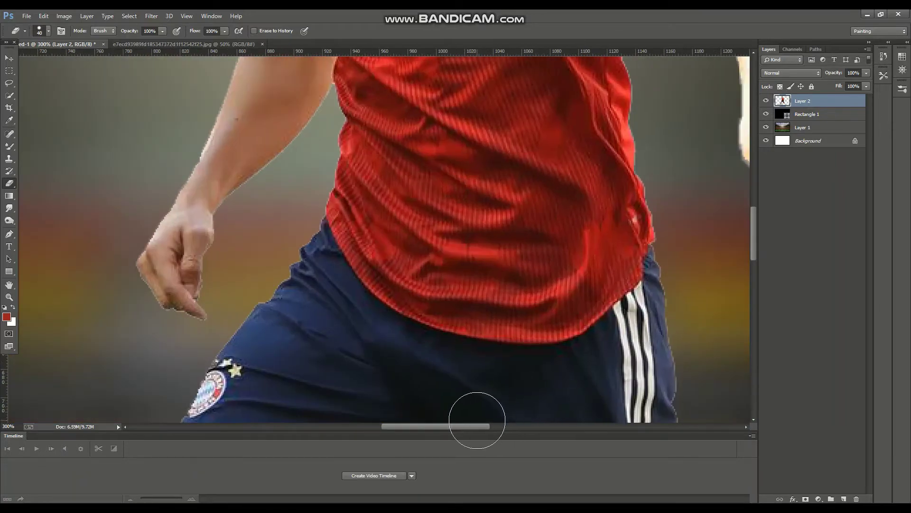
pyautogui.hscroll(5, 503, 389)
pyautogui.scroll(2, 527, 361)
pyautogui.press('[')
pyautogui.press('[')
pyautogui.press('[')
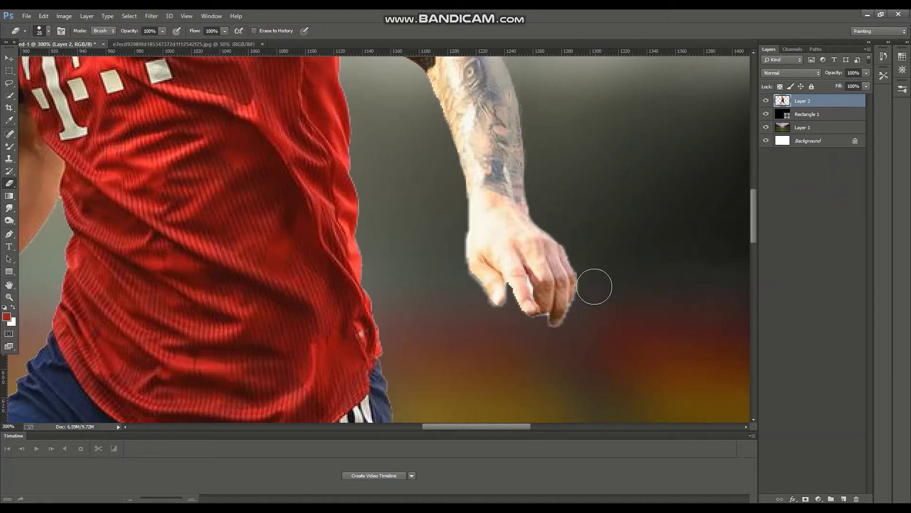
pyautogui.scroll(-2, 605, 360)
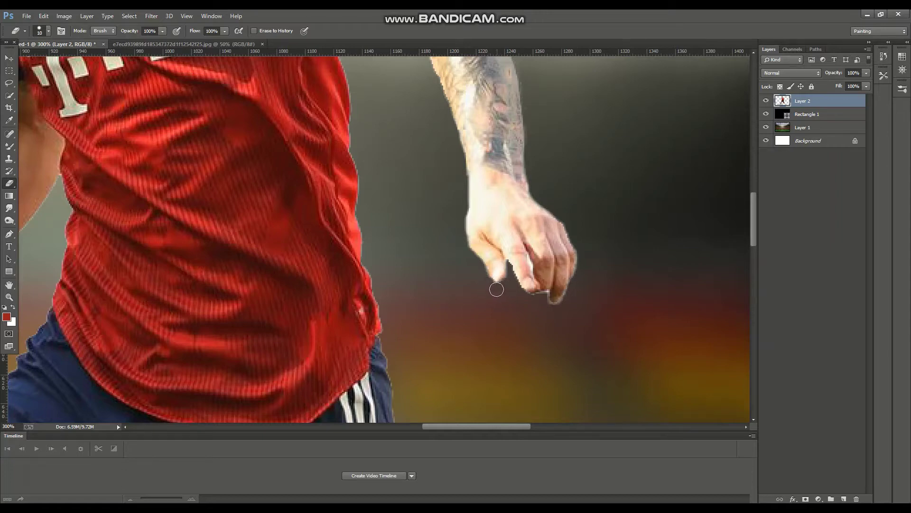
# Step: Erase the ball under the player's feet with a larger eraser
pyautogui.hotkey('ctrl', '-')
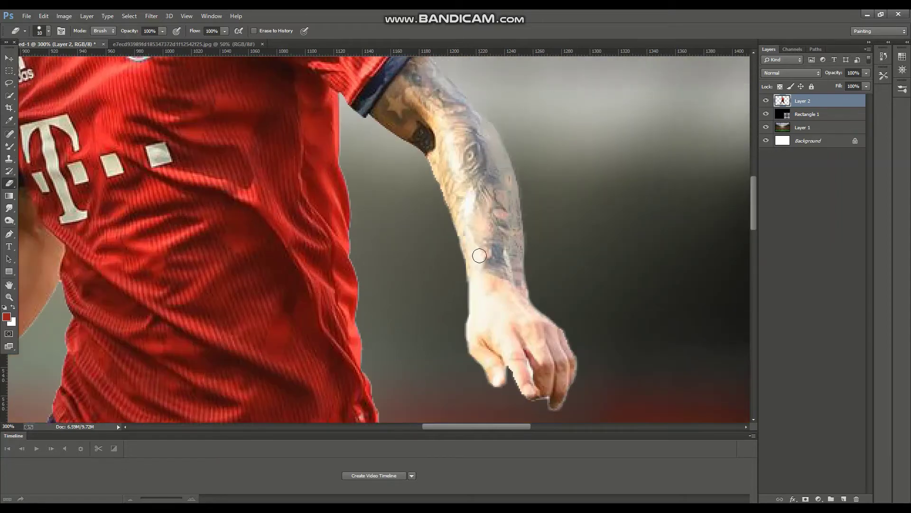
pyautogui.hotkey('ctrl', '-')
pyautogui.hotkey('ctrl', '-')
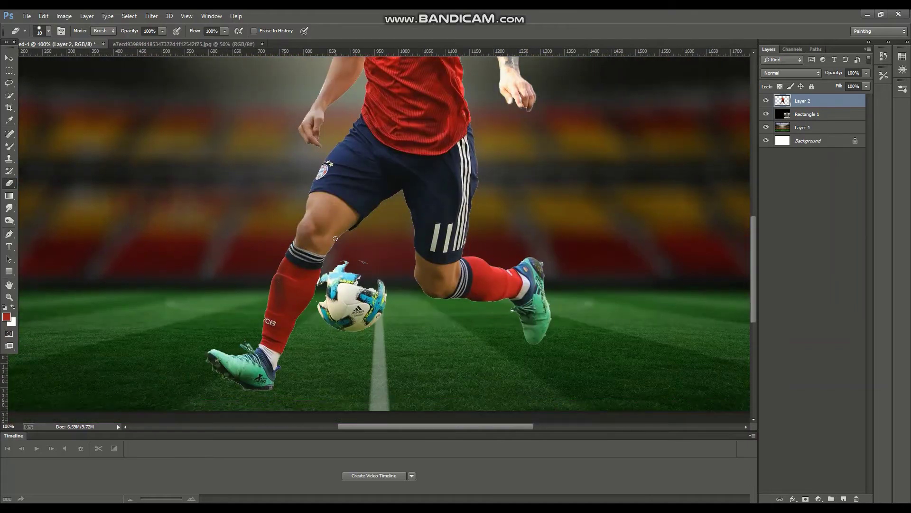
pyautogui.scroll(-2, 336, 242)
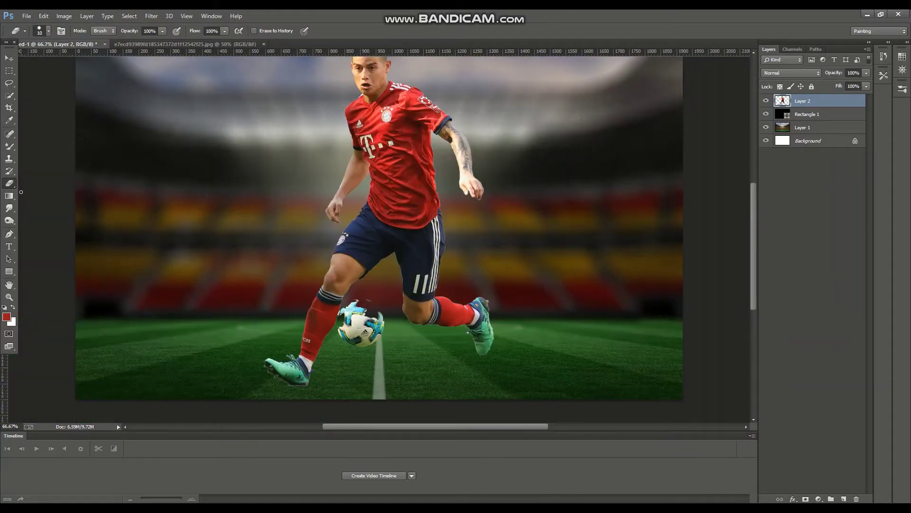
pyautogui.scroll(2, 392, 325)
pyautogui.scroll(1, 392, 324)
pyautogui.scroll(1, 392, 324)
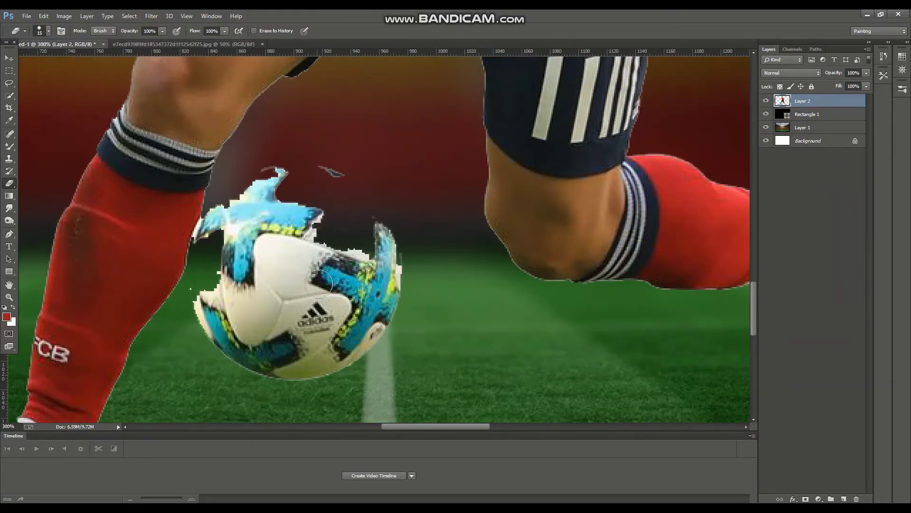
pyautogui.press(']')
pyautogui.press(']')
pyautogui.press(']')
pyautogui.moveTo(245, 245)
pyautogui.mouseDown()
pyautogui.moveTo(213, 244)
pyautogui.moveTo(326, 203)
pyautogui.moveTo(377, 236)
pyautogui.moveTo(304, 351)
pyautogui.moveTo(238, 309)
pyautogui.moveTo(285, 256)
pyautogui.moveTo(235, 259)
pyautogui.mouseUp()
pyautogui.scroll(-1, 305, 189)
pyautogui.scroll(-1, 340, 230)
pyautogui.scroll(-1, 340, 230)
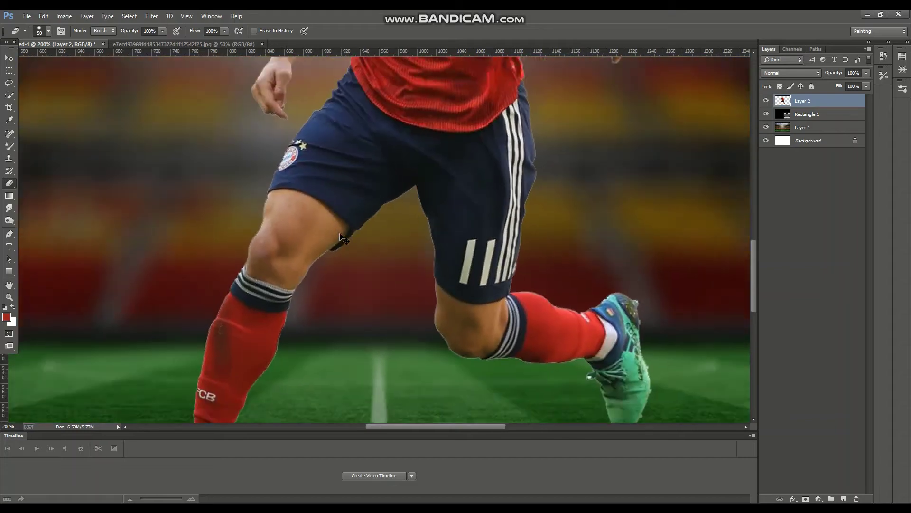
pyautogui.scroll(-2, 342, 237)
pyautogui.scroll(-1, 343, 237)
pyautogui.scroll(1, 345, 235)
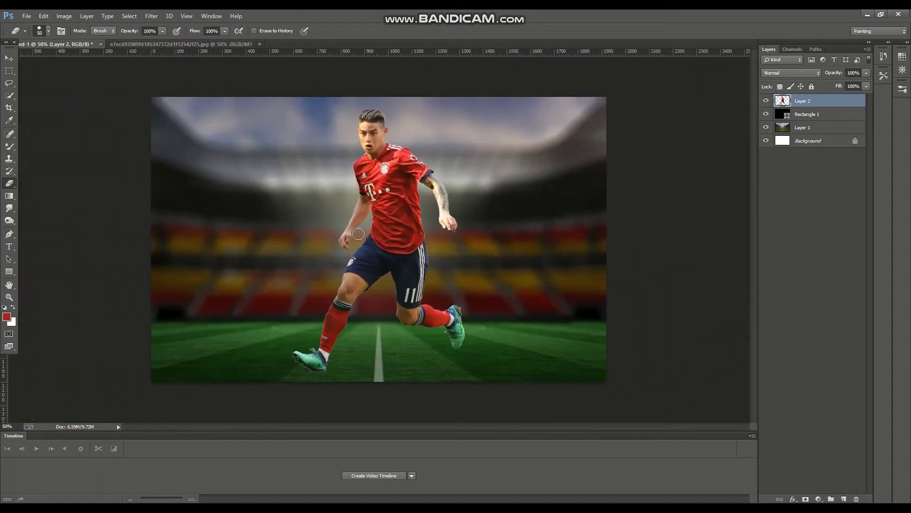
# Step: Scale the player down to about 63% and place him on the pitch
pyautogui.click(8, 56)
pyautogui.hotkey('ctrl', 't')
pyautogui.moveTo(471, 110); pyautogui.dragTo(411, 187)
pyautogui.moveTo(395, 223); pyautogui.dragTo(419, 218)
pyautogui.moveTo(433, 180); pyautogui.dragTo(424, 196)
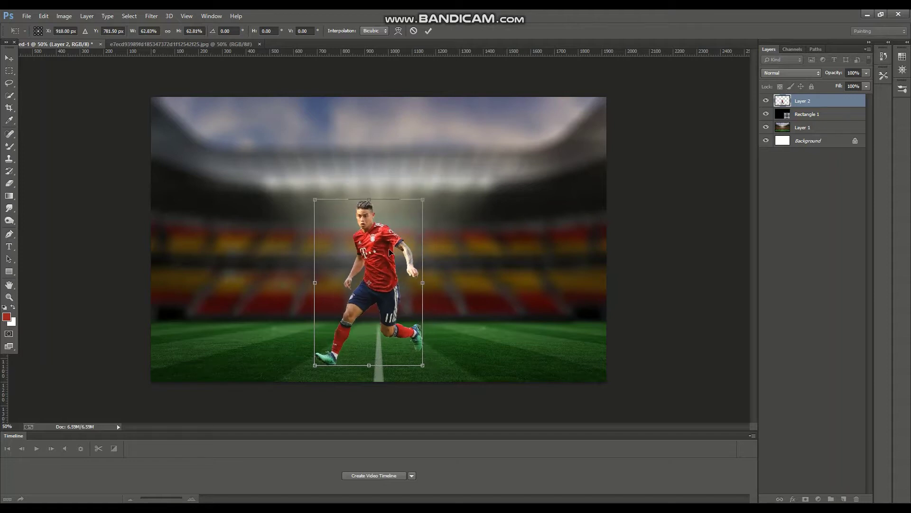
pyautogui.moveTo(387, 255)
pyautogui.mouseDown()
pyautogui.moveTo(391, 263)
pyautogui.moveTo(397, 253)
pyautogui.moveTo(390, 256)
pyautogui.mouseUp()
pyautogui.press('Return')
pyautogui.click(151, 15)
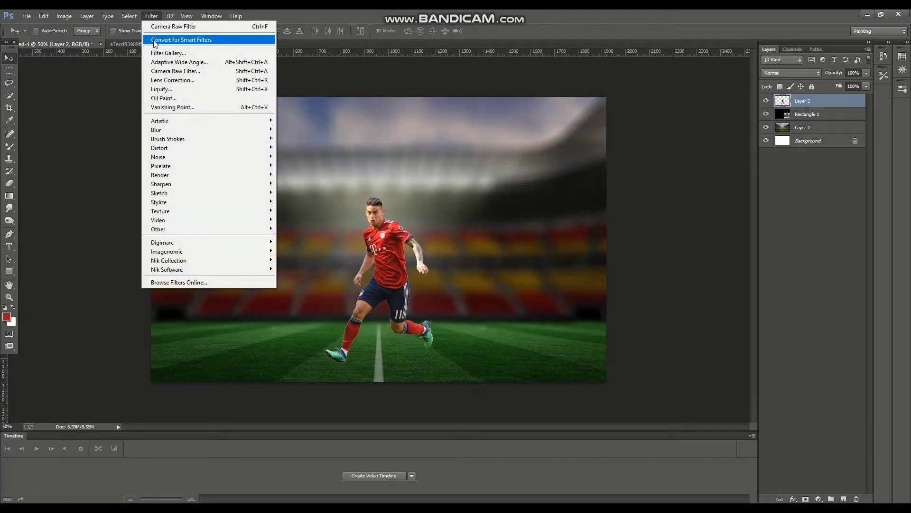
# Step: In Camera Raw, set the player's highlights -85, shadows +55, blacks +40 and exposure -0.20
pyautogui.click(176, 70)
pyautogui.hotkey('ctrl', '+')
pyautogui.hotkey('ctrl', '+')
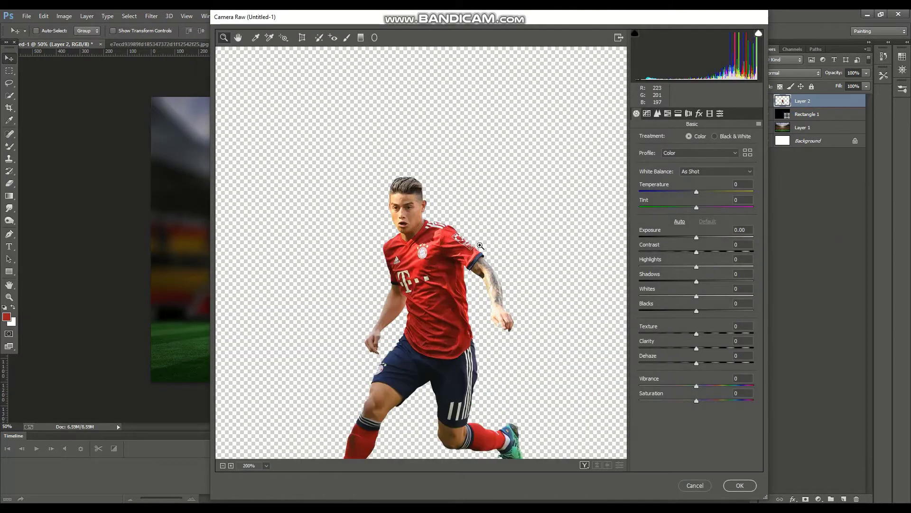
pyautogui.hotkey('ctrl', '+')
pyautogui.hotkey('ctrl', '+')
pyautogui.moveTo(696, 267); pyautogui.dragTo(648, 267)
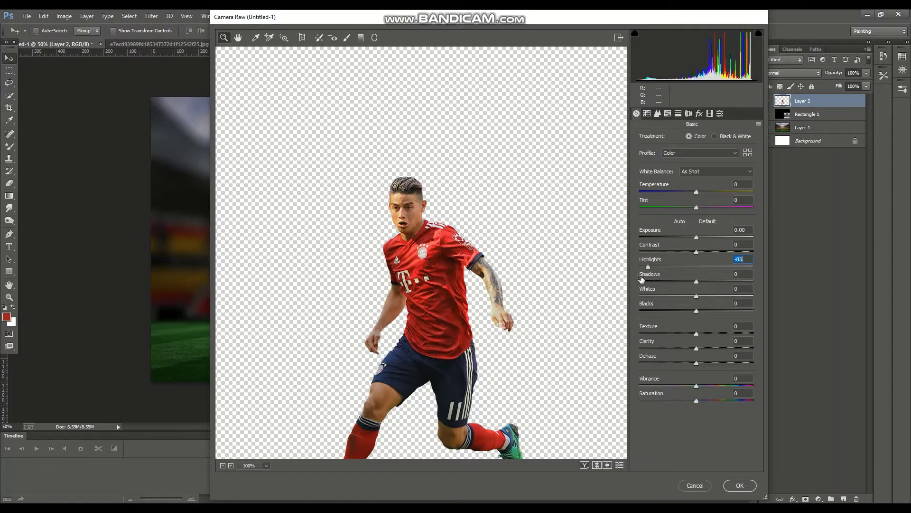
pyautogui.moveTo(698, 281); pyautogui.dragTo(727, 282)
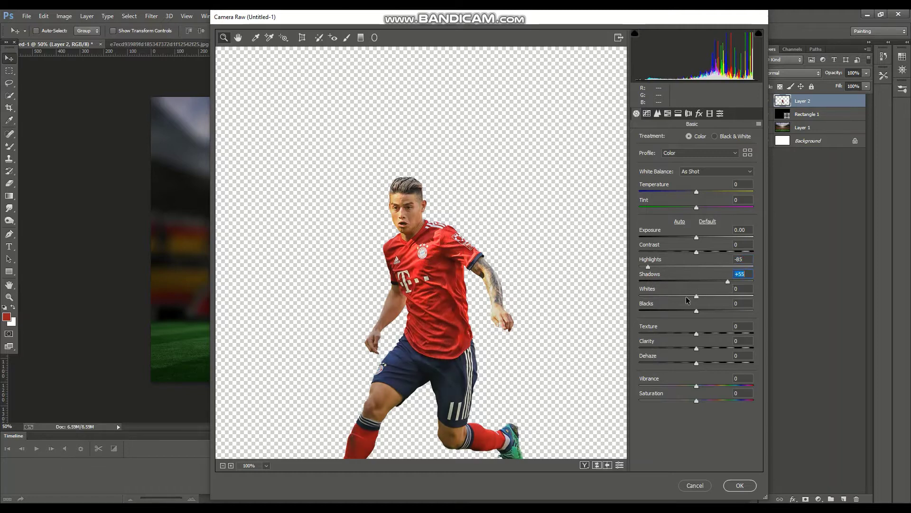
pyautogui.moveTo(696, 311); pyautogui.dragTo(719, 311)
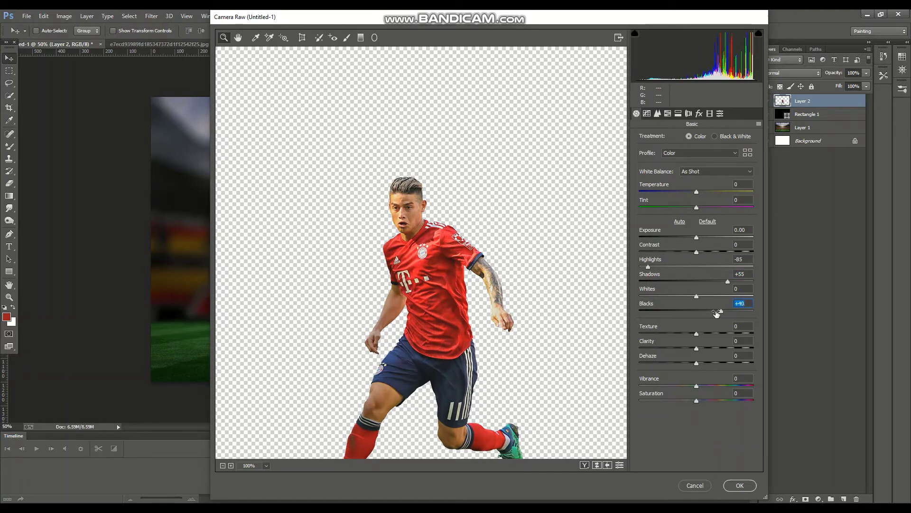
pyautogui.moveTo(696, 237); pyautogui.dragTo(694, 236)
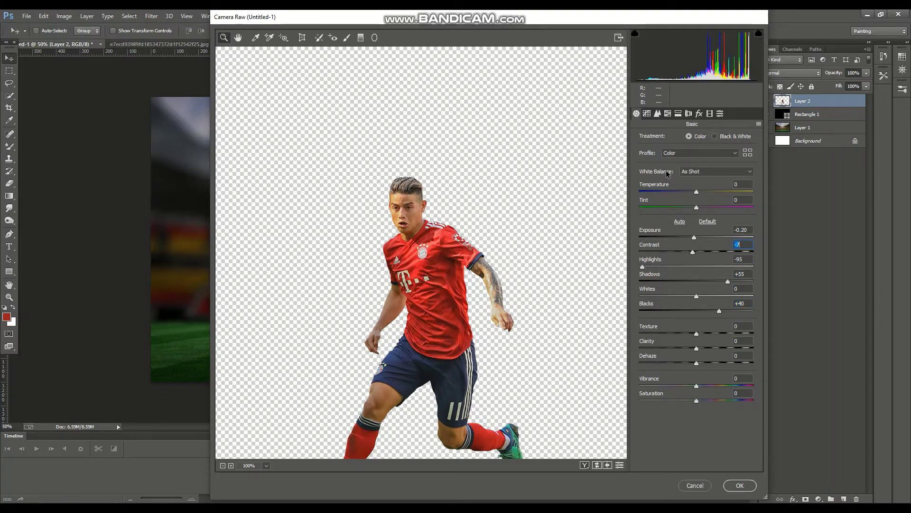
# Step: Lower the oranges' saturation and hue, set sharpening masking to 21, and apply
pyautogui.click(668, 113)
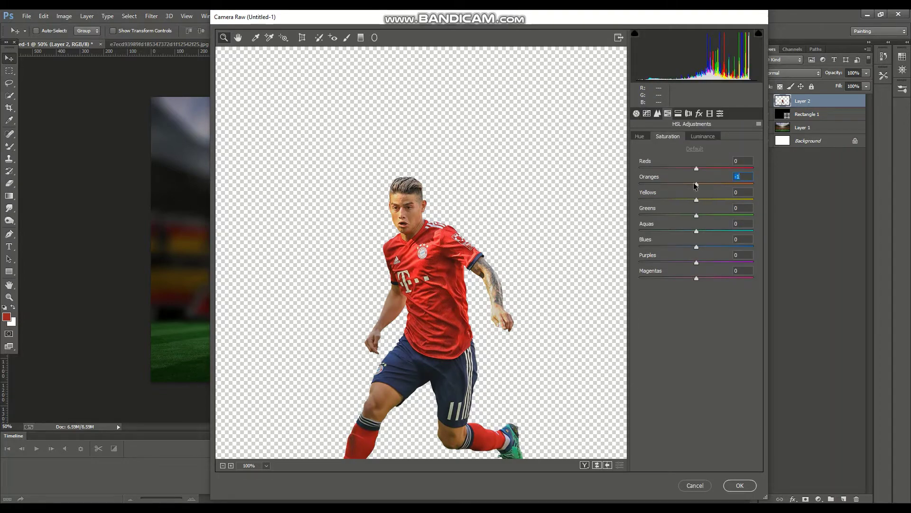
pyautogui.moveTo(696, 184)
pyautogui.mouseDown()
pyautogui.moveTo(679, 184)
pyautogui.moveTo(697, 193)
pyautogui.mouseUp()
pyautogui.click(703, 136)
pyautogui.click(640, 136)
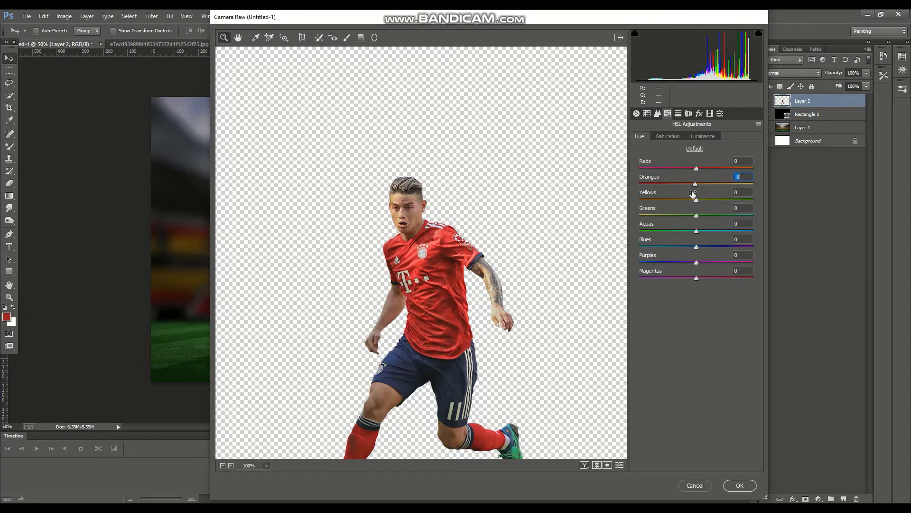
pyautogui.click(657, 113)
pyautogui.click(663, 198)
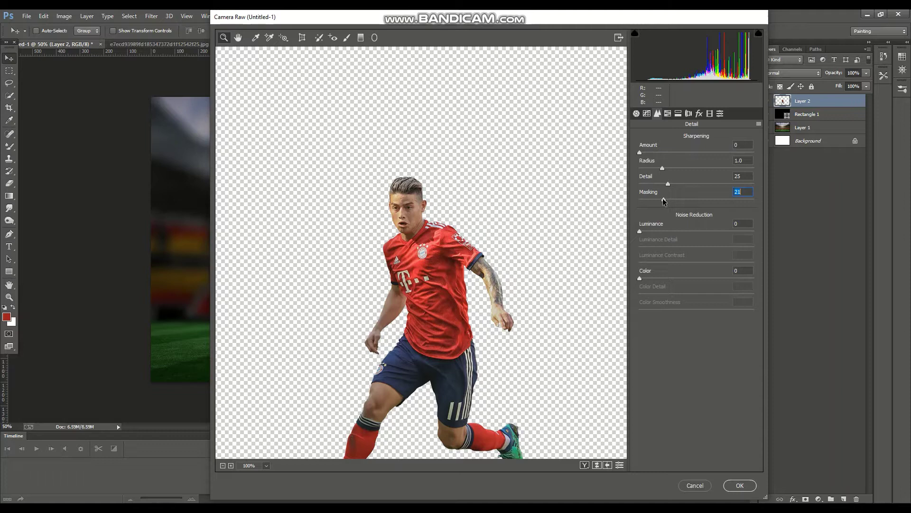
pyautogui.click(740, 485)
pyautogui.moveTo(403, 272); pyautogui.dragTo(386, 279)
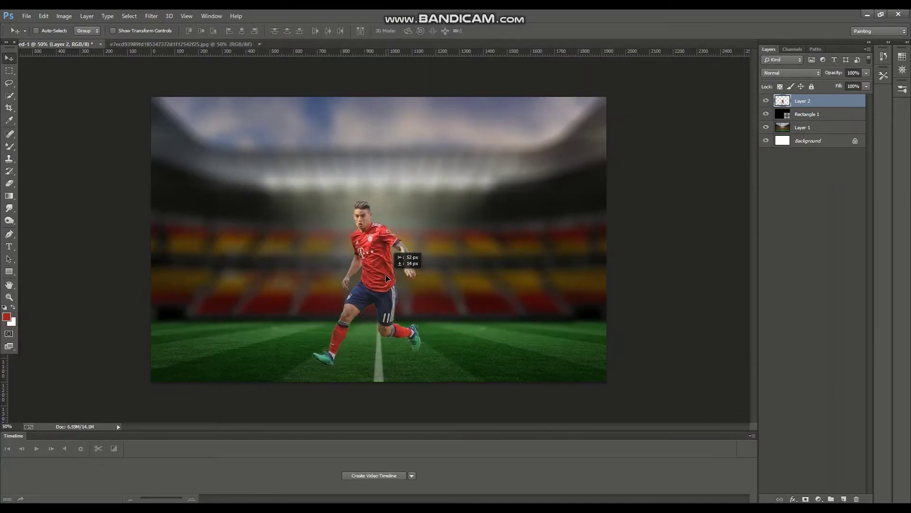
# Step: Nudge the player into place and rename his layer James 1
pyautogui.hotkey('ctrl', '+')
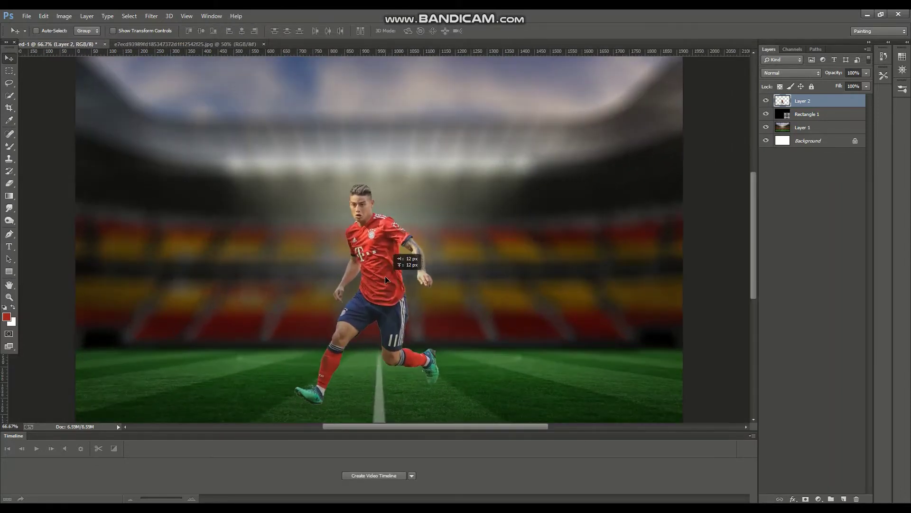
pyautogui.moveTo(401, 286); pyautogui.dragTo(391, 272)
pyautogui.hotkey('ctrl', '+')
pyautogui.hotkey('ctrl', '-')
pyautogui.hotkey('ctrl', '-')
pyautogui.hotkey('ctrl', '-')
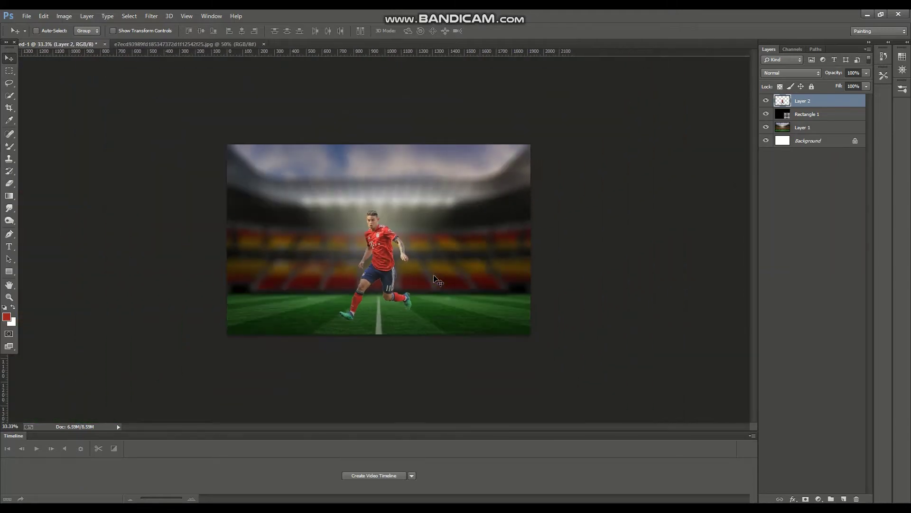
pyautogui.doubleClick(803, 101)
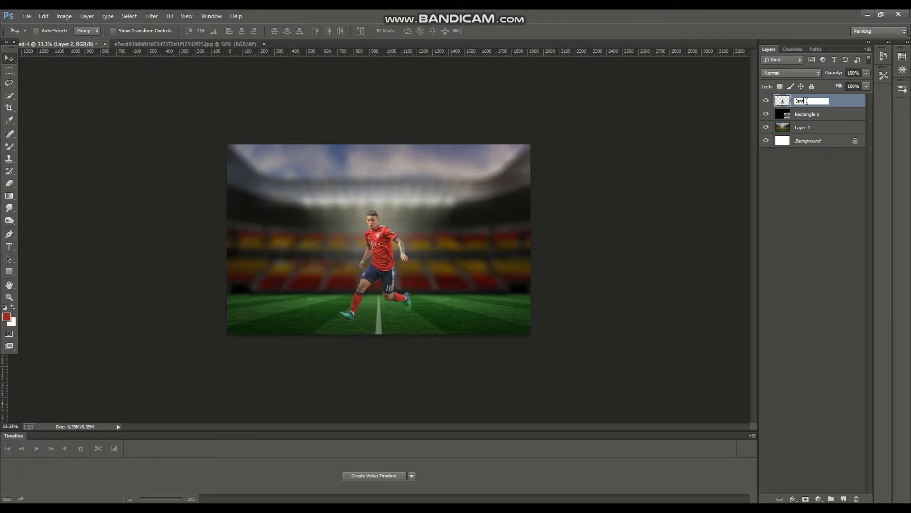
pyautogui.click(813, 162)
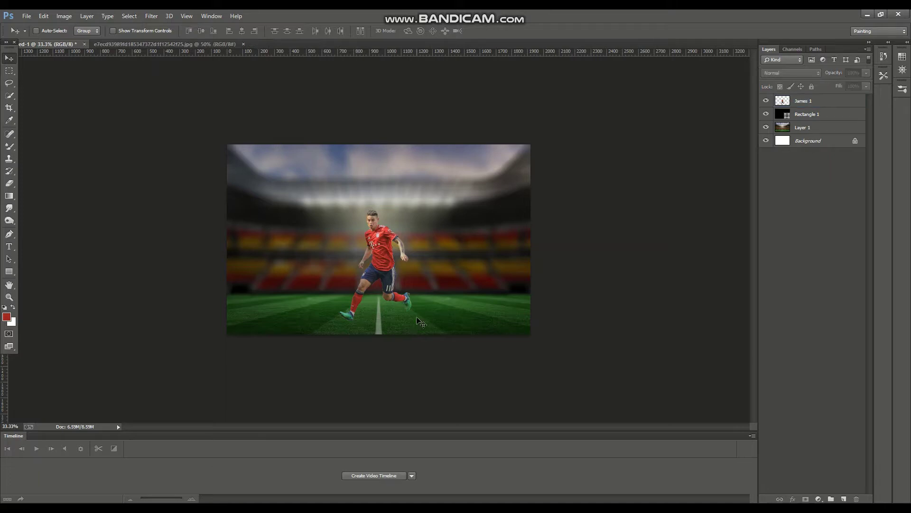
# Step: Shift the player slightly right and up, then add a new empty layer above
pyautogui.hotkey('ctrl', '+')
pyautogui.hotkey('ctrl', '+')
pyautogui.scroll(-1, 425, 323)
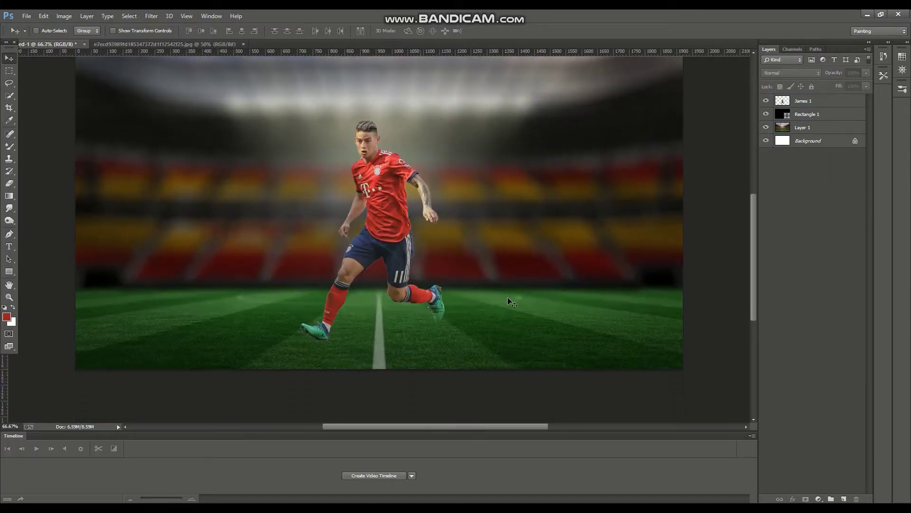
pyautogui.click(816, 105)
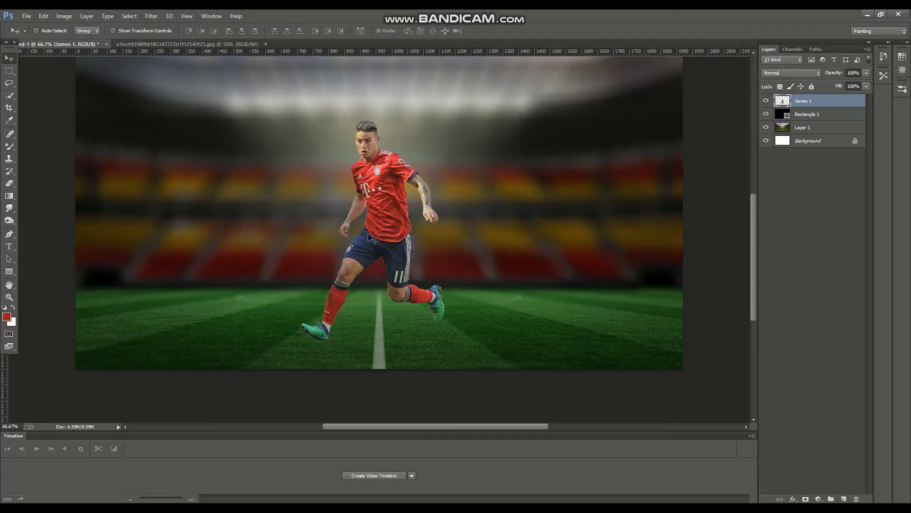
pyautogui.moveTo(372, 240); pyautogui.dragTo(374, 221)
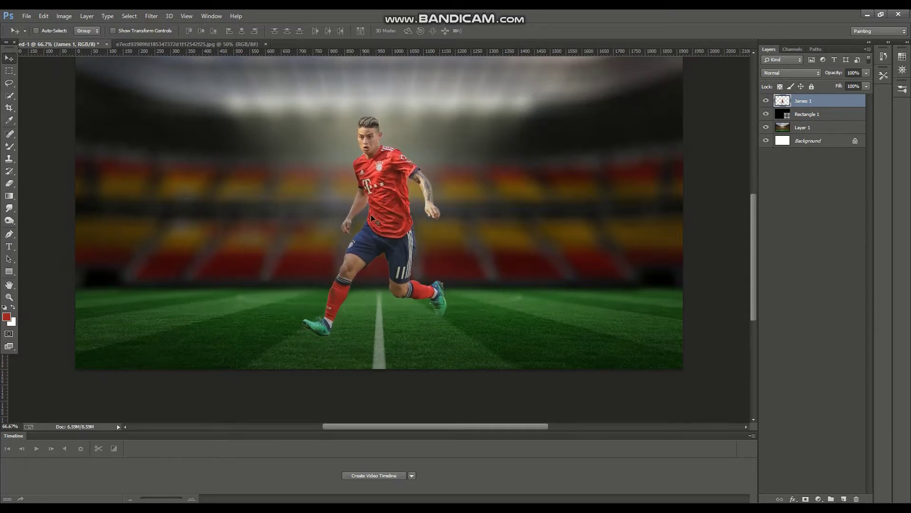
pyautogui.click(844, 499)
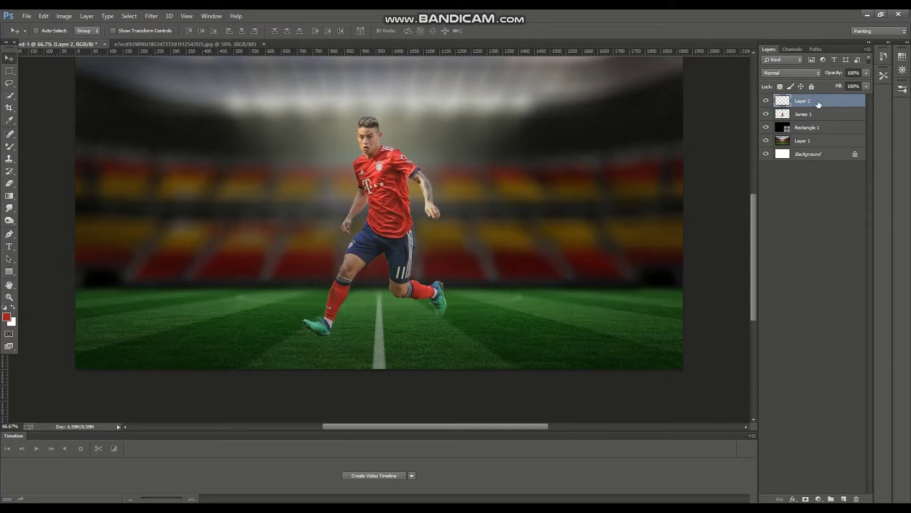
# Step: Place the new layer beneath James 1, rename it Shadow, and zoom toward the feet
pyautogui.moveTo(818, 104); pyautogui.dragTo(817, 125)
pyautogui.doubleClick(802, 114)
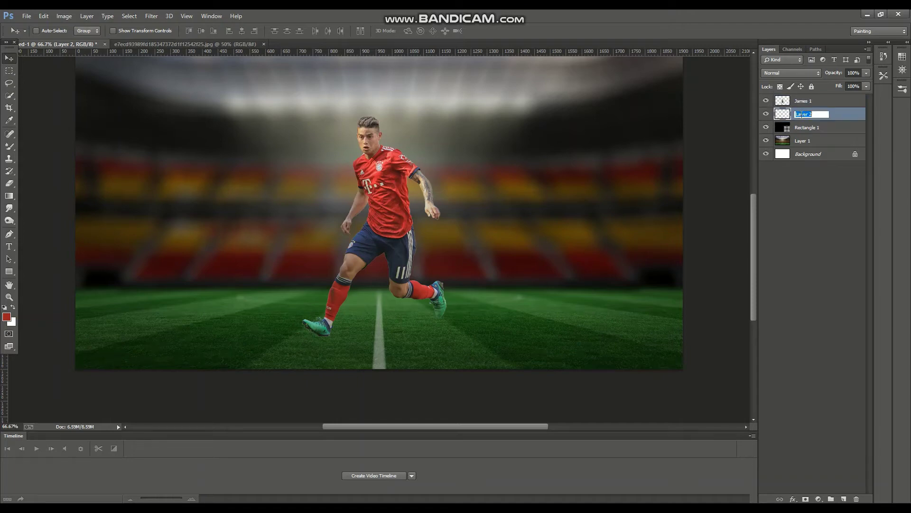
pyautogui.write('Shadow')
pyautogui.click(802, 176)
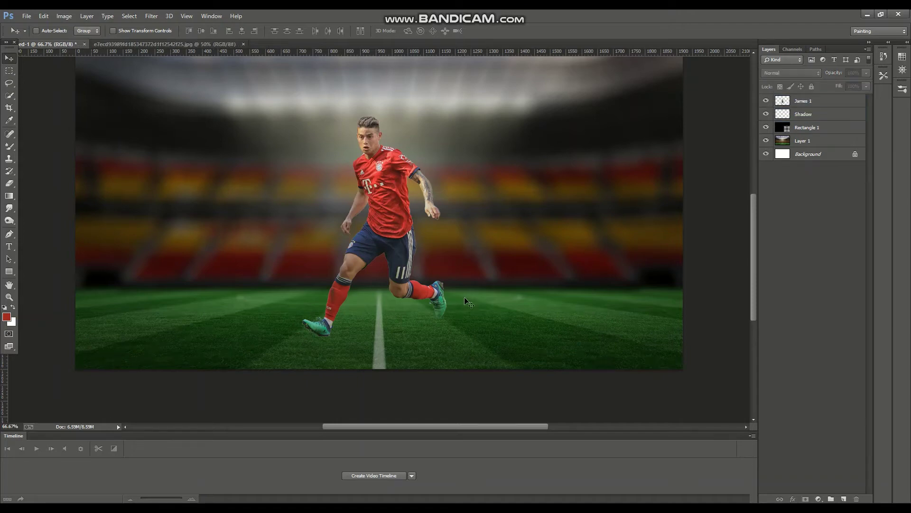
pyautogui.hotkey('ctrl', '+')
pyautogui.moveTo(9, 147); pyautogui.dragTo(47, 145)
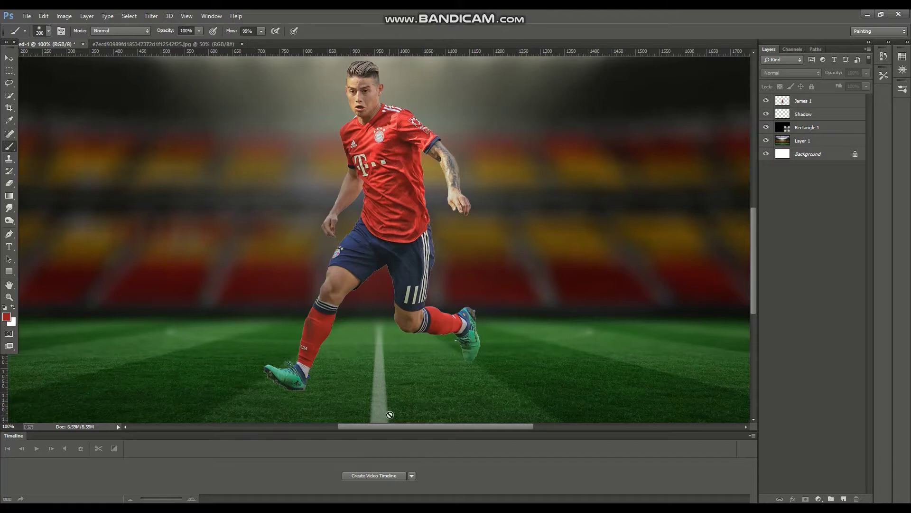
pyautogui.scroll(-1, 380, 273)
# Step: Select the Shadow layer, shrink the brush, and pick black as the foreground colour
pyautogui.click(805, 115)
pyautogui.scroll(-1, 380, 237)
pyautogui.hotkey('ctrl', '+')
pyautogui.press('[')
pyautogui.press('[')
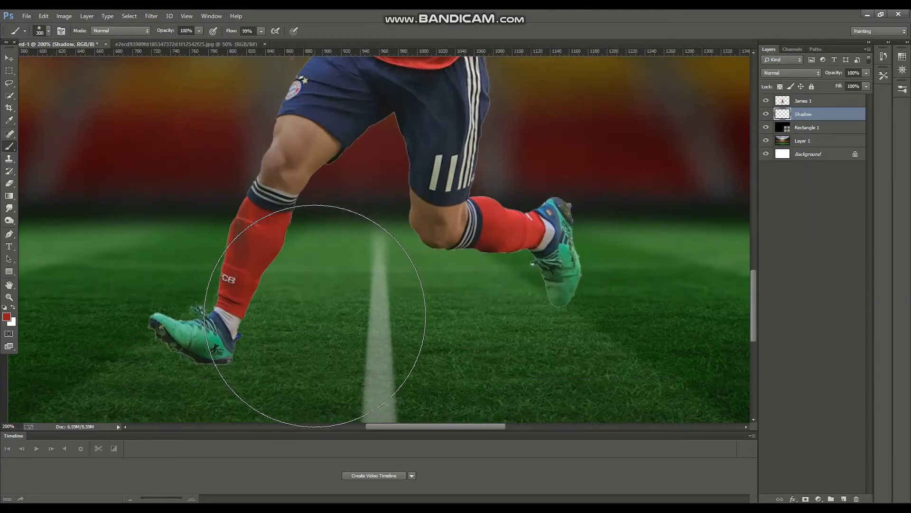
pyautogui.press('[')
pyautogui.press('[')
pyautogui.press('[')
pyautogui.press('[')
pyautogui.press('[')
pyautogui.press('[')
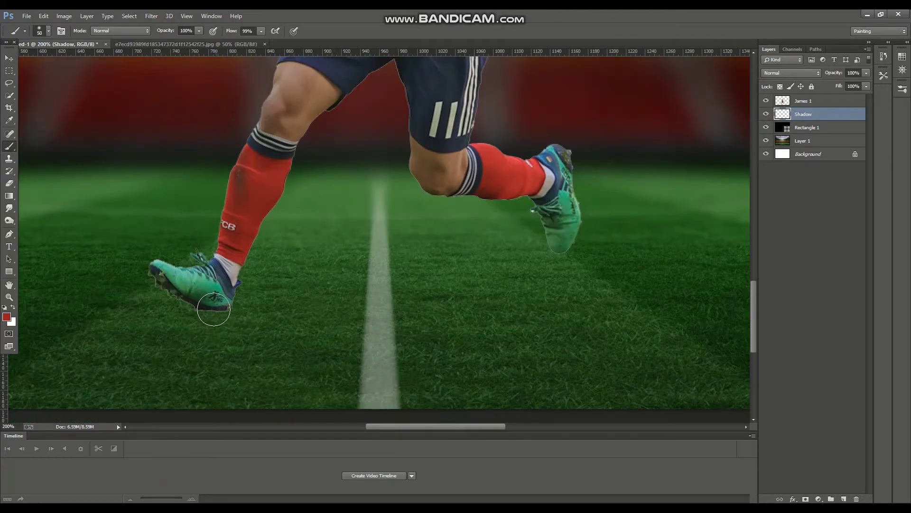
pyautogui.press('[')
pyautogui.press('[')
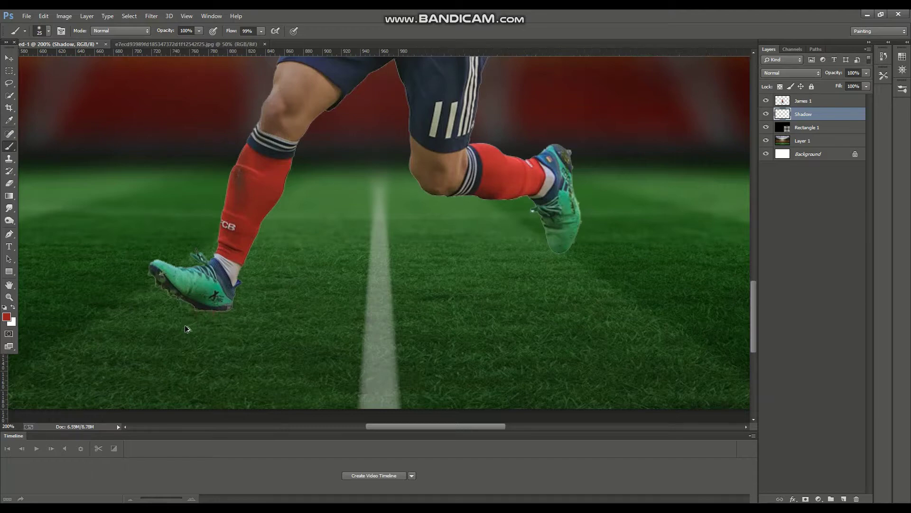
pyautogui.click(7, 316)
pyautogui.moveTo(623, 246); pyautogui.dragTo(616, 283)
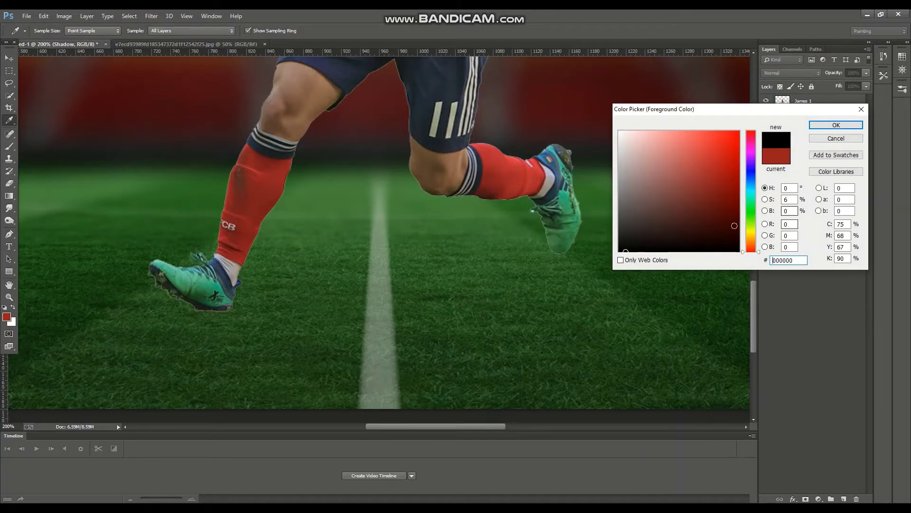
# Step: Confirm black and paint a soft black shadow spot on the pitch with an enlarged brush
pyautogui.click(835, 125)
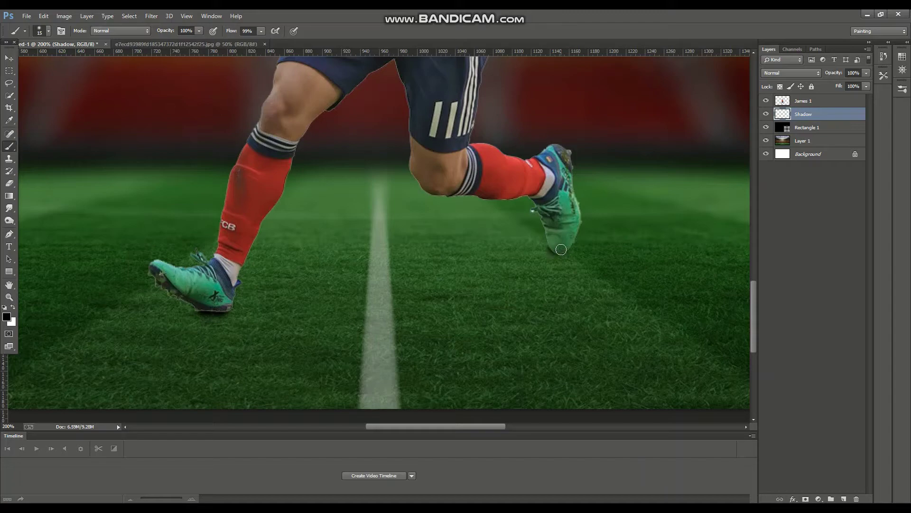
pyautogui.hotkey('ctrl', '0')
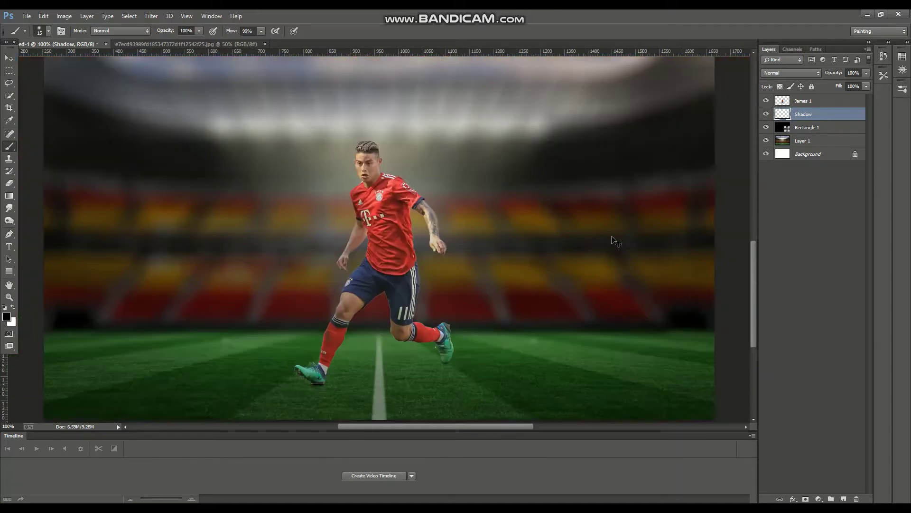
pyautogui.hotkey('ctrl', '1')
pyautogui.hotkey('ctrl', '+')
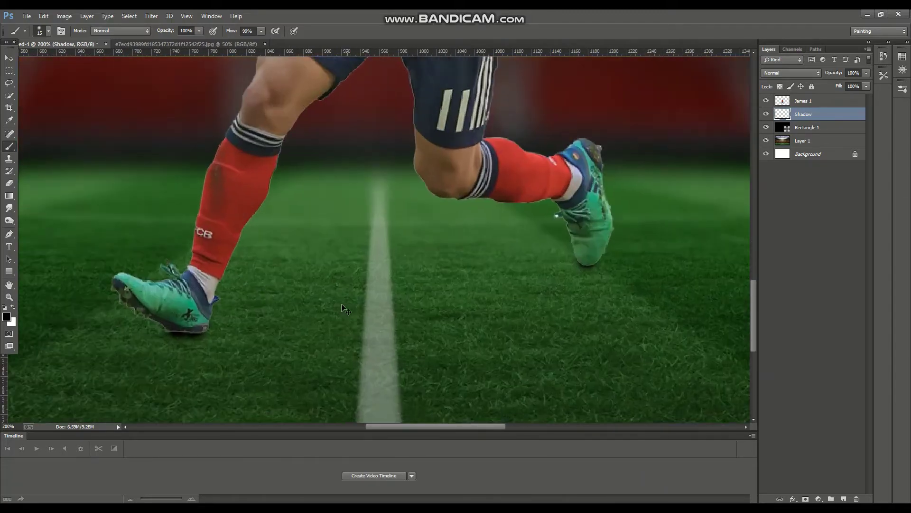
pyautogui.hotkey('ctrl', '+')
pyautogui.press(']')
pyautogui.press(']')
pyautogui.press(']')
pyautogui.click(326, 272)
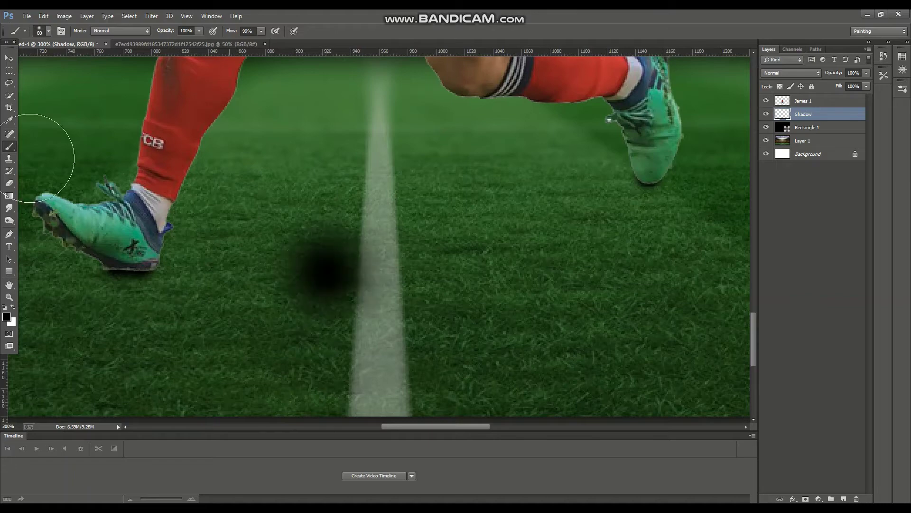
# Step: Narrow the shadow spot horizontally with Free Transform, then add a new empty layer
pyautogui.press('v')
pyautogui.hotkey('ctrl', 't')
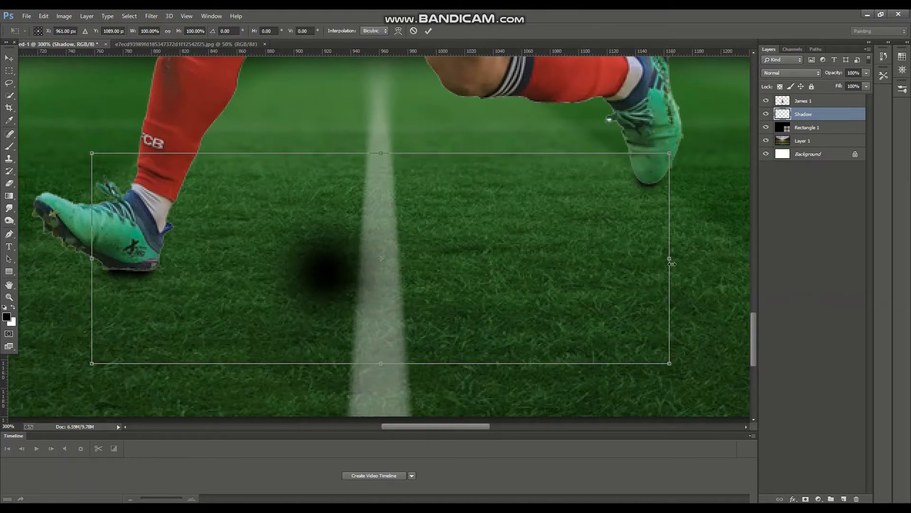
pyautogui.moveTo(672, 263); pyautogui.dragTo(574, 266)
pyautogui.press('Return')
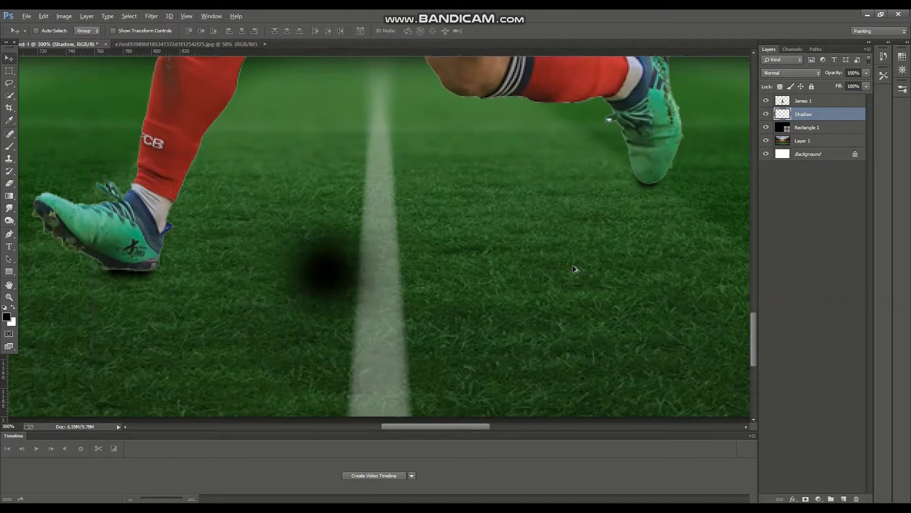
pyautogui.click(844, 498)
# Step: Name the new layer Shadow 2 and draw an oval selection under the front boot
pyautogui.doubleClick(810, 115)
pyautogui.write('Shadow 2')
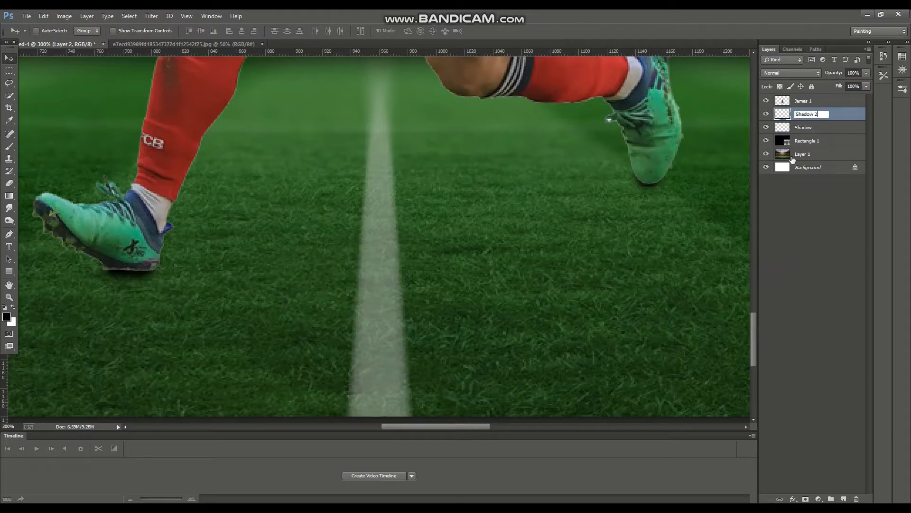
pyautogui.press('Return')
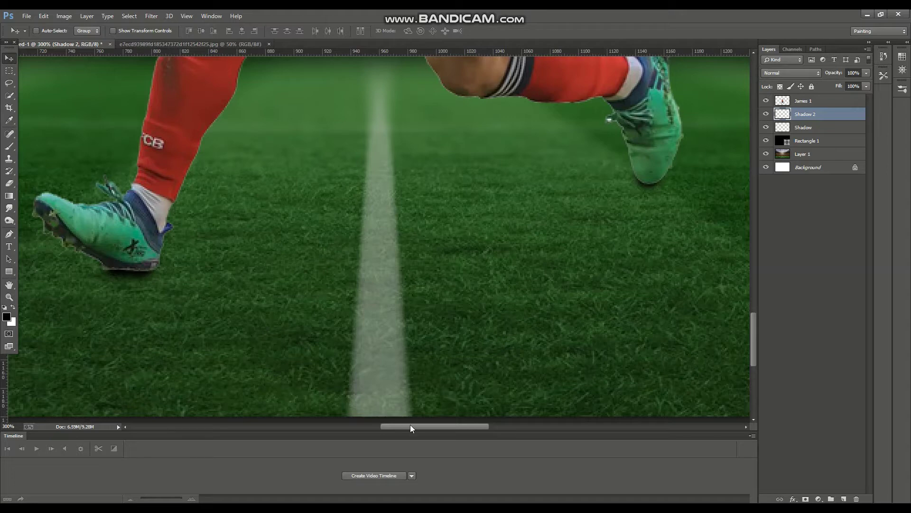
pyautogui.moveTo(410, 425); pyautogui.dragTo(386, 425)
pyautogui.rightClick(9, 70)
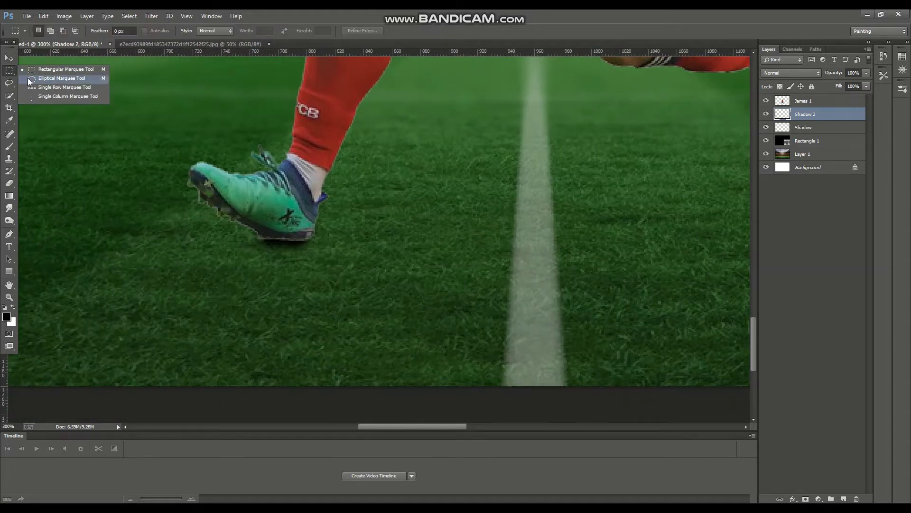
pyautogui.click(48, 76)
pyautogui.moveTo(397, 248)
pyautogui.mouseDown()
pyautogui.moveTo(367, 286)
pyautogui.moveTo(306, 277)
pyautogui.mouseUp()
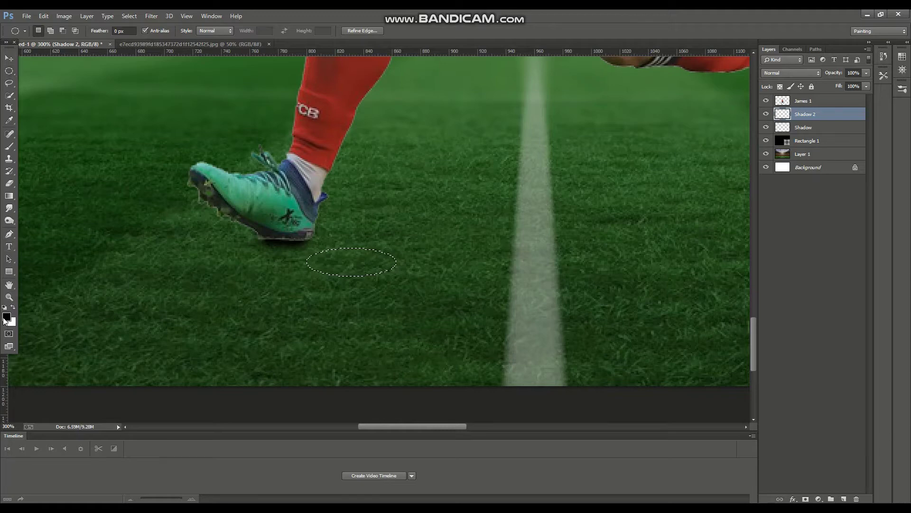
# Step: Fill the oval selection with black using the Paint Bucket
pyautogui.click(7, 316)
pyautogui.press('Return')
pyautogui.click(9, 183)
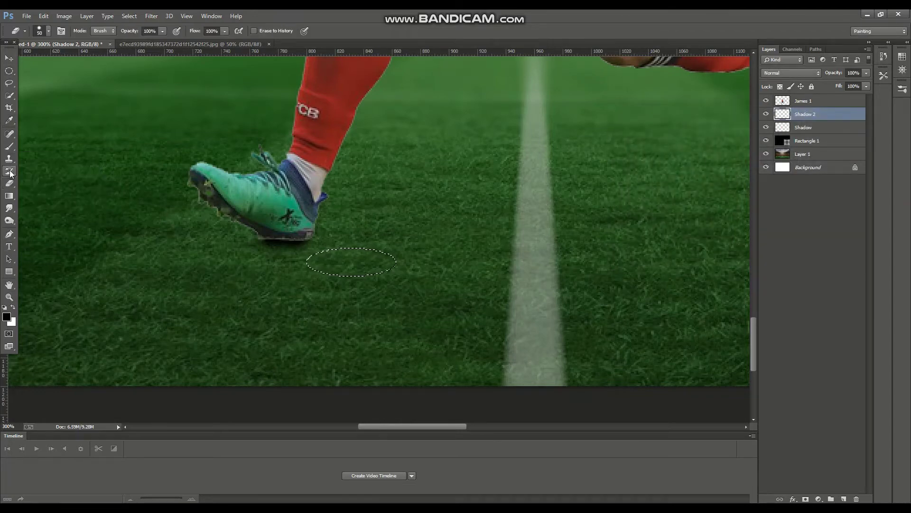
pyautogui.click(12, 196)
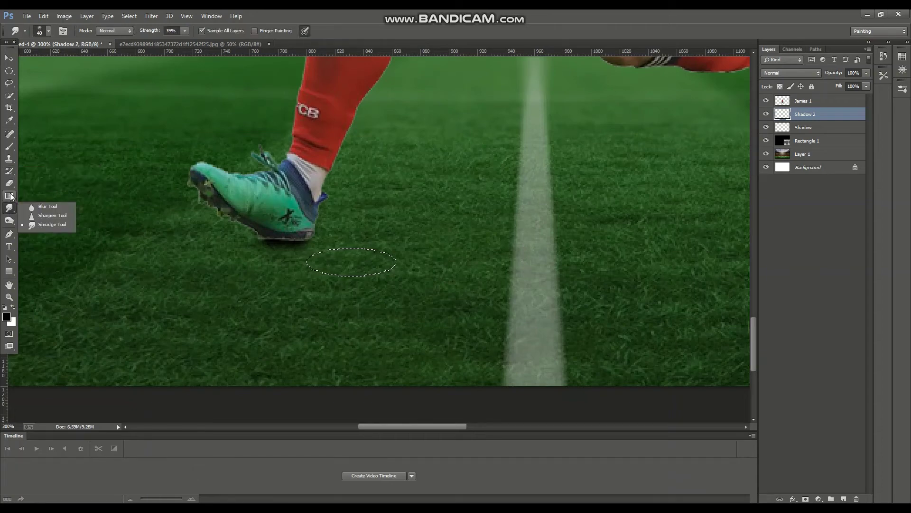
pyautogui.click(53, 206)
pyautogui.click(364, 259)
# Step: Deselect, then rotate, flatten and skew the black ellipse into a shadow under the boot
pyautogui.press('v')
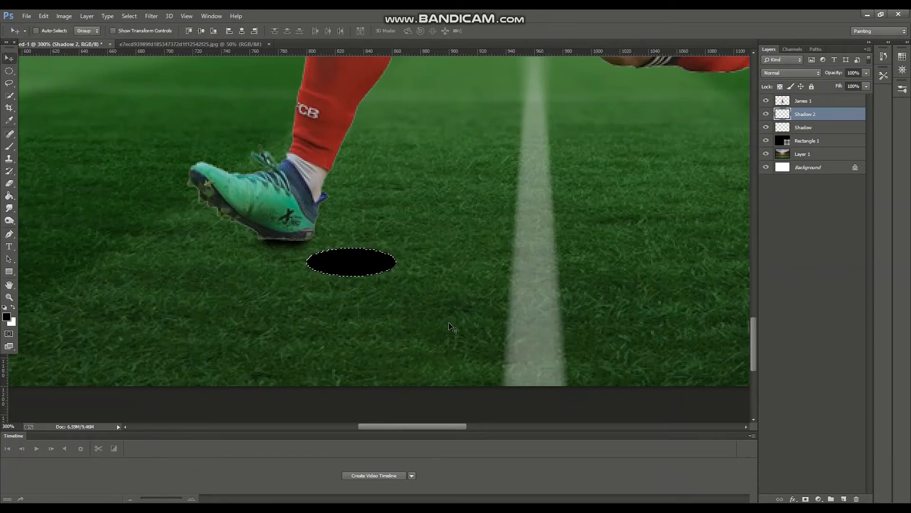
pyautogui.press('m')
pyautogui.rightClick(318, 221)
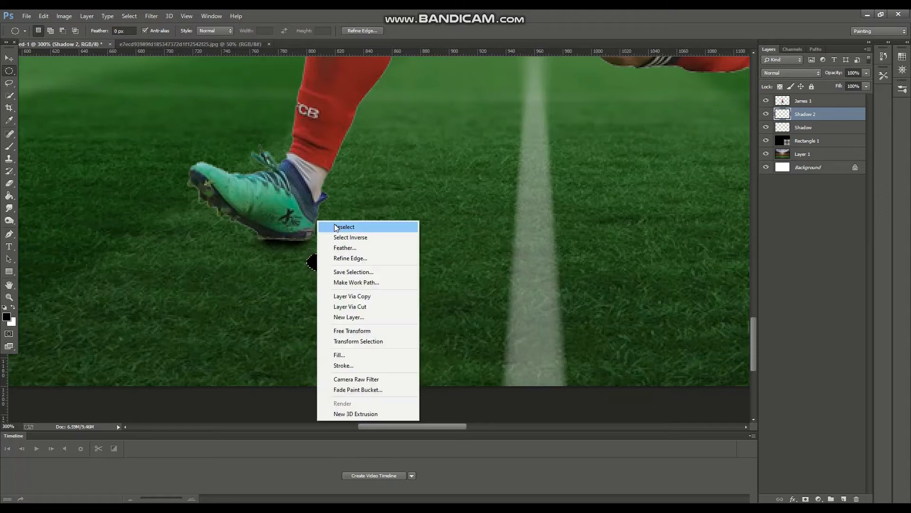
pyautogui.click(337, 227)
pyautogui.hotkey('ctrl', 't')
pyautogui.moveTo(403, 277)
pyautogui.mouseDown()
pyautogui.moveTo(404, 250)
pyautogui.moveTo(250, 268)
pyautogui.mouseUp()
pyautogui.moveTo(207, 308); pyautogui.dragTo(201, 272)
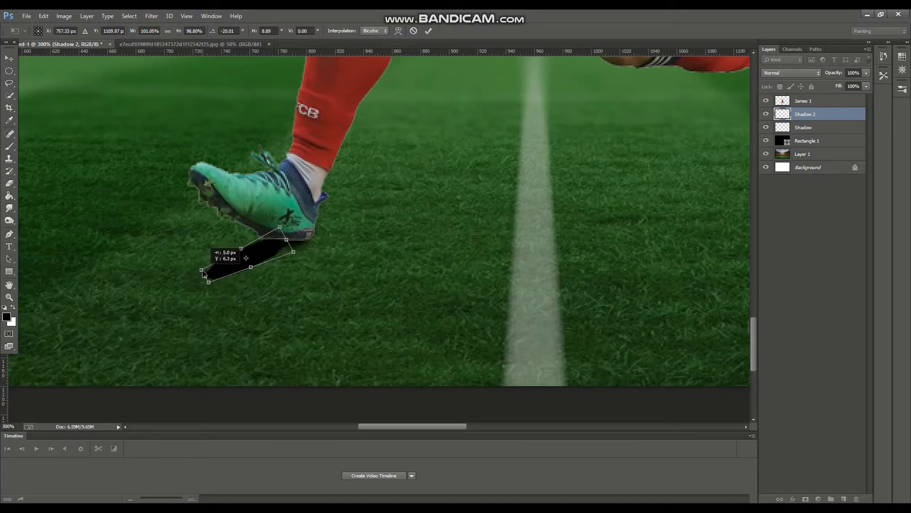
pyautogui.press('Return')
# Step: Soften the shadow with a 6.3 px Gaussian Blur
pyautogui.click(150, 16)
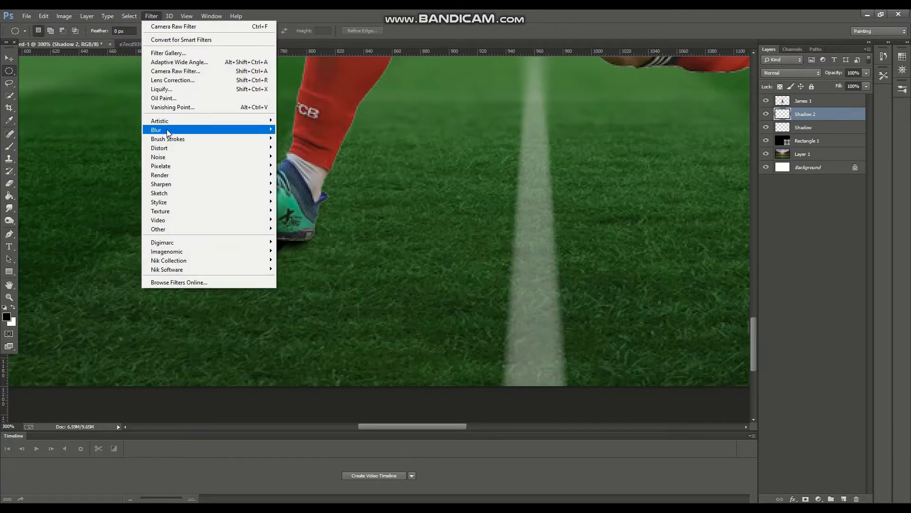
pyautogui.click(294, 197)
pyautogui.moveTo(663, 257); pyautogui.dragTo(664, 255)
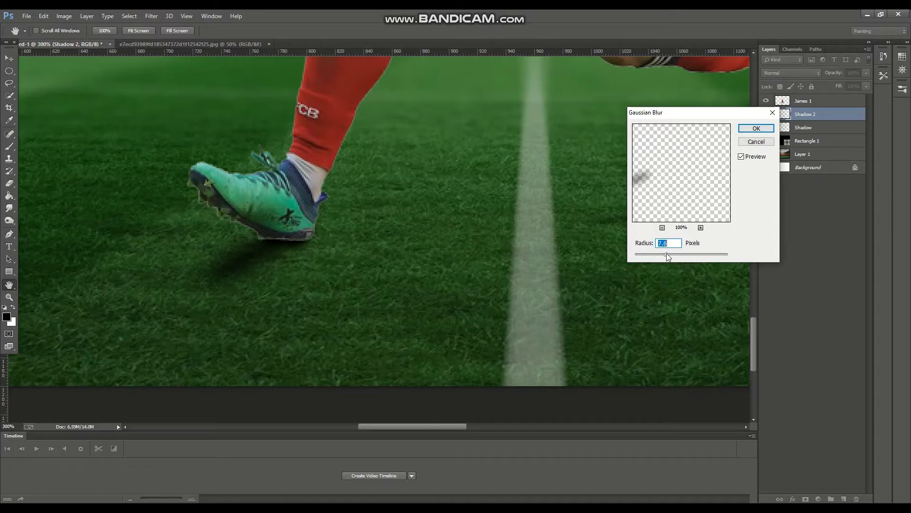
pyautogui.click(764, 132)
pyautogui.hotkey('ctrl', '0')
pyautogui.hotkey('ctrl', '+')
pyautogui.hotkey('ctrl', '+')
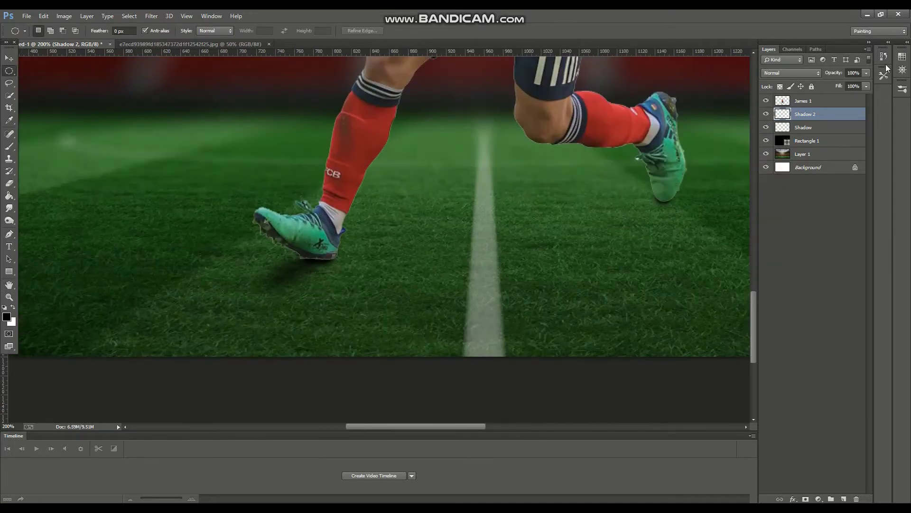
# Step: Lower the Shadow 2 layer opacity to 81%
pyautogui.moveTo(852, 84); pyautogui.dragTo(846, 83)
pyautogui.press('v')
pyautogui.moveTo(298, 273); pyautogui.dragTo(299, 273)
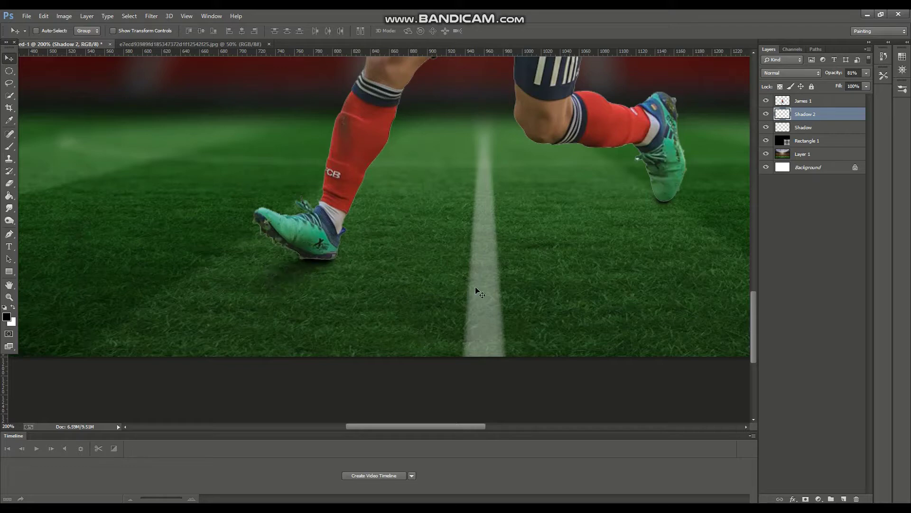
pyautogui.hotkey('ctrl', '-')
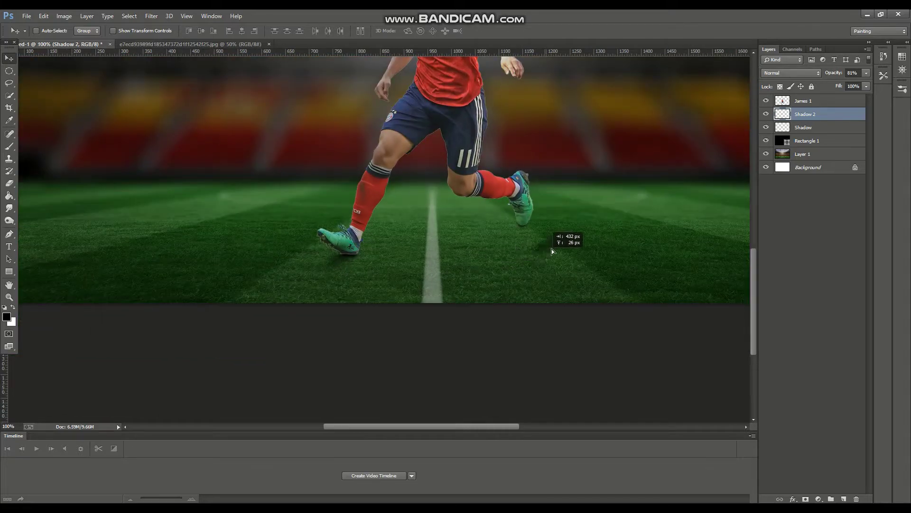
# Step: Duplicate the boot shadow toward the player's rear boot
pyautogui.moveTo(552, 248); pyautogui.dragTo(533, 226)
pyautogui.hotkey('ctrl', '+')
pyautogui.hotkey('ctrl', '+')
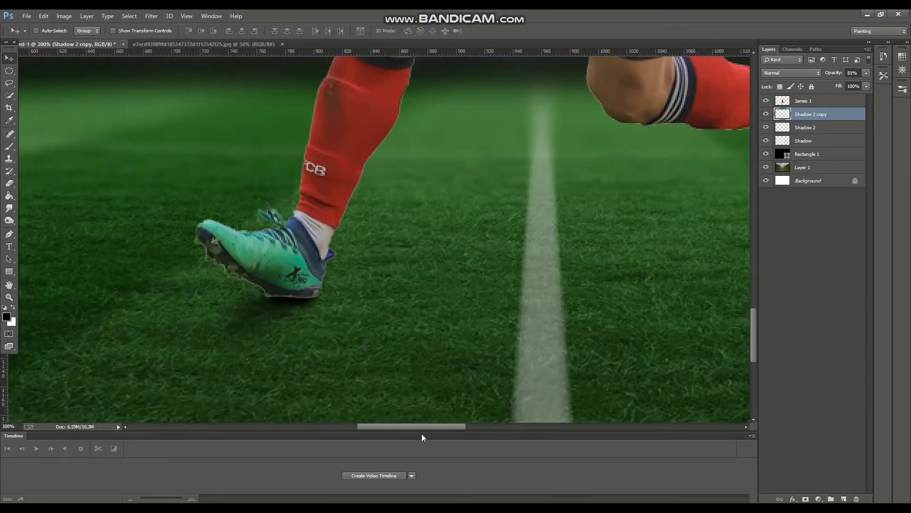
pyautogui.moveTo(458, 423); pyautogui.dragTo(520, 424)
pyautogui.hotkey('ctrl', '+')
pyautogui.moveTo(443, 260); pyautogui.dragTo(456, 269)
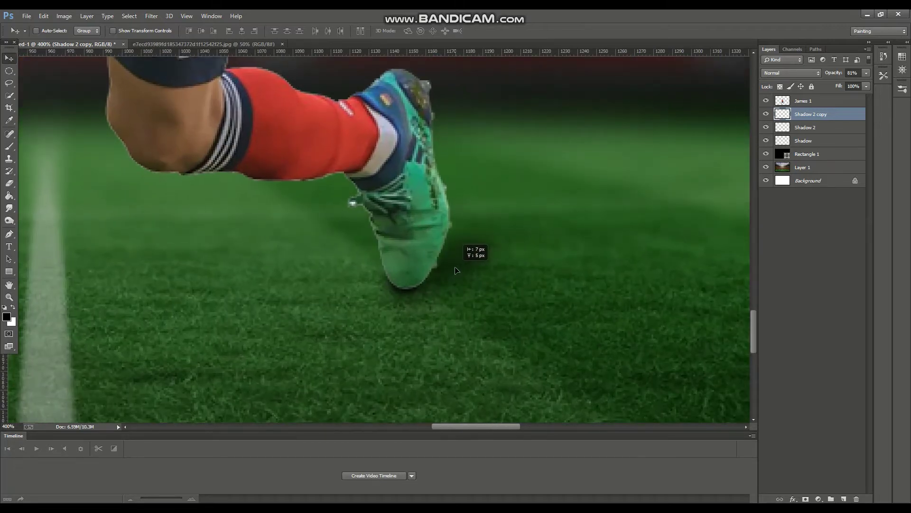
# Step: Rotate, narrow and distort the copied shadow to fit under the rear boot
pyautogui.hotkey('ctrl', 't')
pyautogui.moveTo(534, 332); pyautogui.dragTo(557, 311)
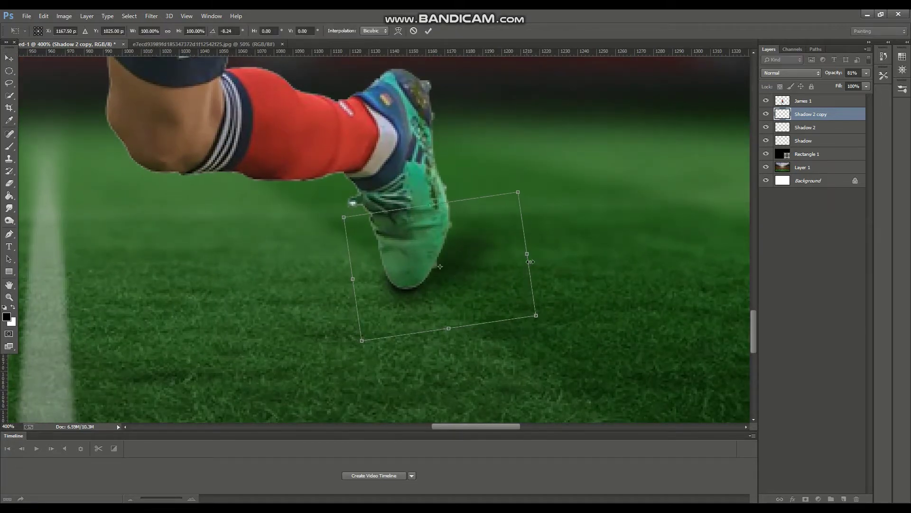
pyautogui.moveTo(530, 262); pyautogui.dragTo(513, 249)
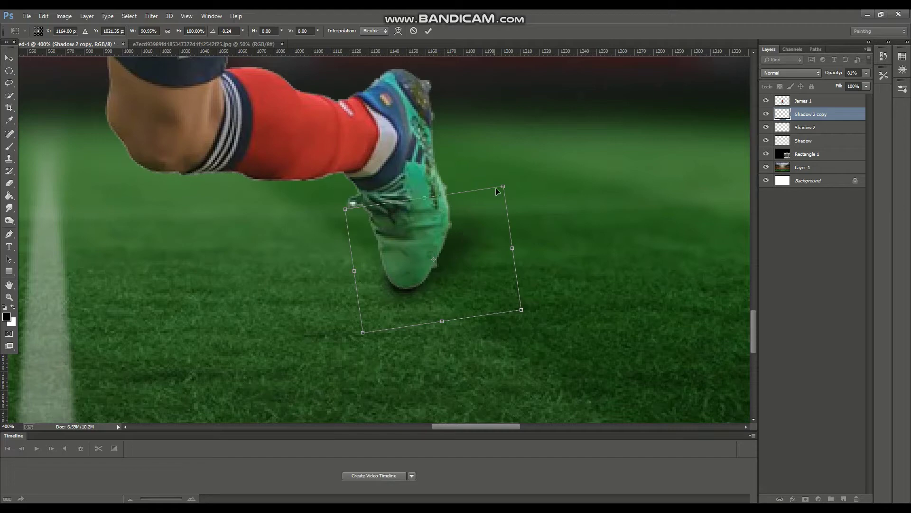
pyautogui.moveTo(504, 194); pyautogui.dragTo(524, 222)
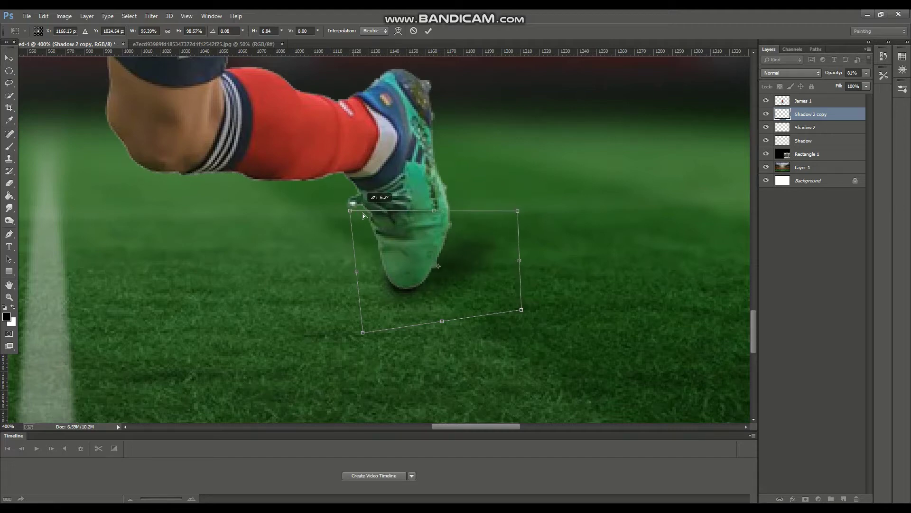
pyautogui.moveTo(353, 209); pyautogui.dragTo(363, 219)
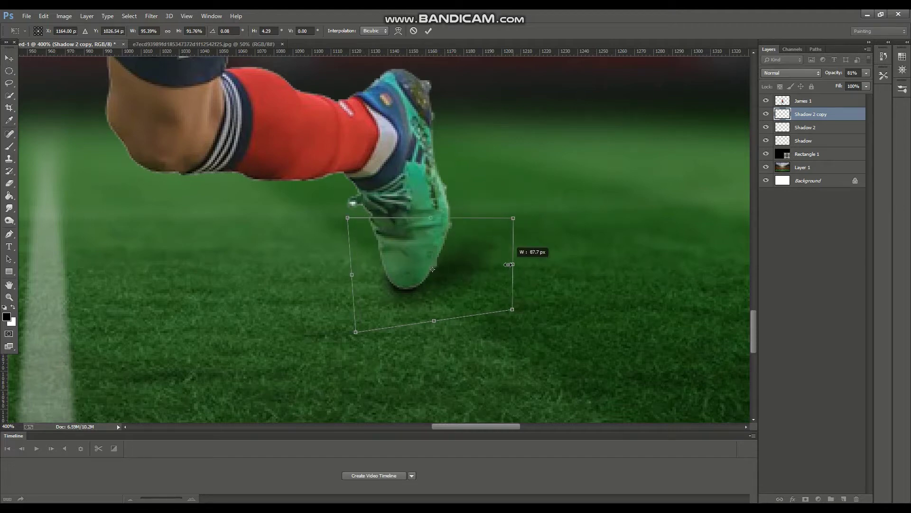
pyautogui.moveTo(522, 265); pyautogui.dragTo(511, 256)
pyautogui.moveTo(458, 278); pyautogui.dragTo(455, 269)
pyautogui.press('Return')
# Step: Fade the Shadow 2 copy layer to 46% opacity
pyautogui.hotkey('ctrl', '-')
pyautogui.hotkey('ctrl', '-')
pyautogui.hotkey('ctrl', '-')
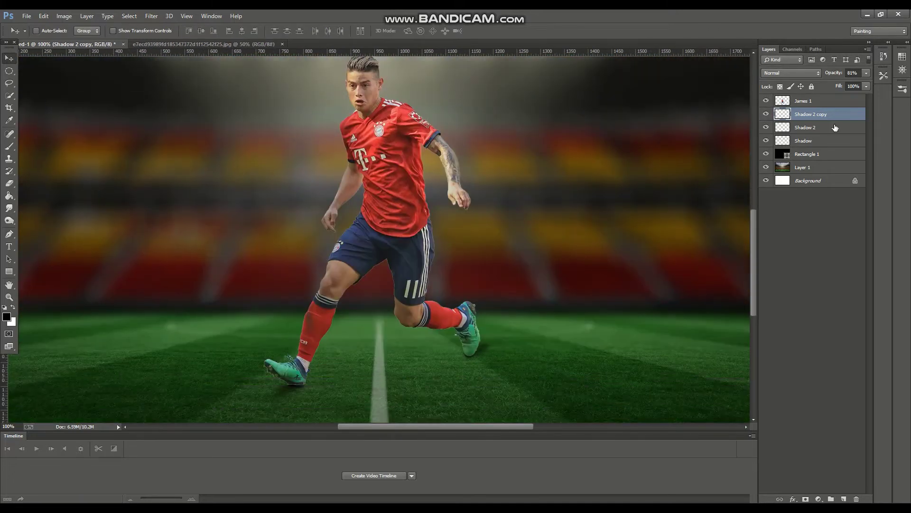
pyautogui.click(867, 73)
pyautogui.hotkey('ctrl', '-')
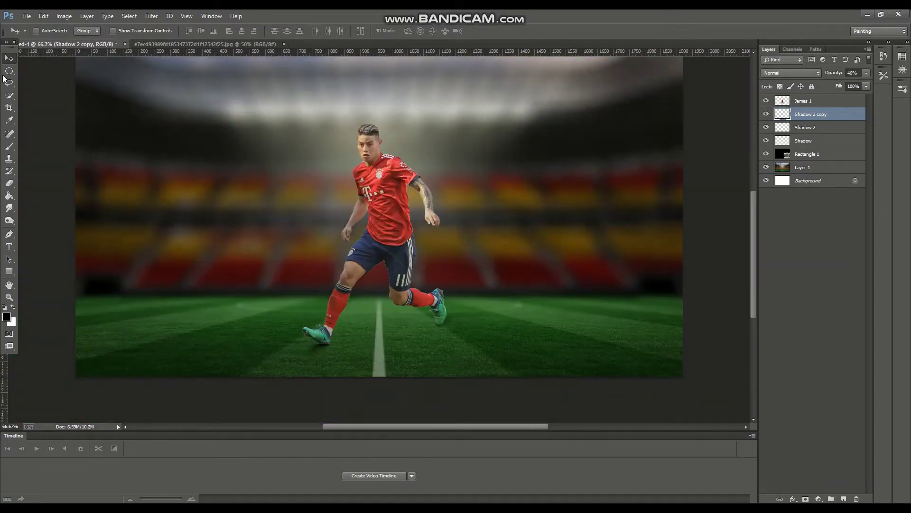
# Step: Open the ball image and drag it into the poster
pyautogui.click(27, 16)
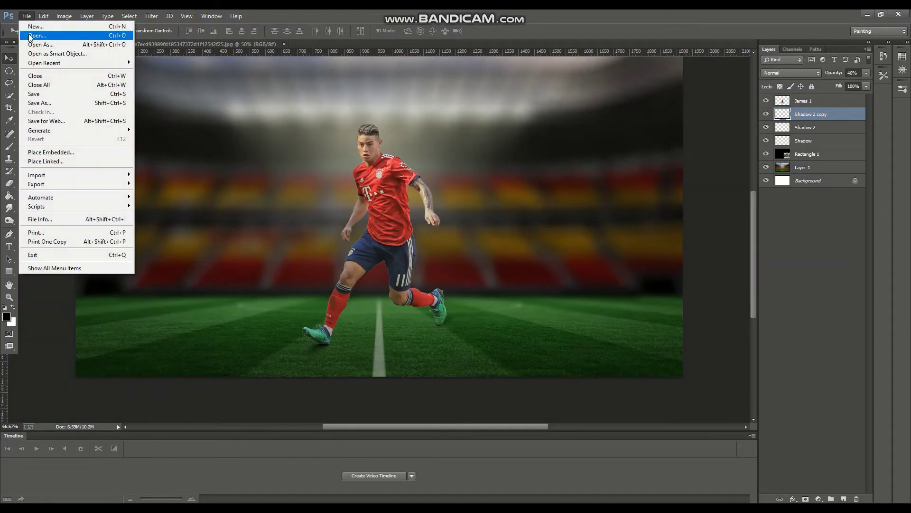
pyautogui.click(35, 35)
pyautogui.click(160, 186)
pyautogui.click(427, 309)
pyautogui.click(85, 104)
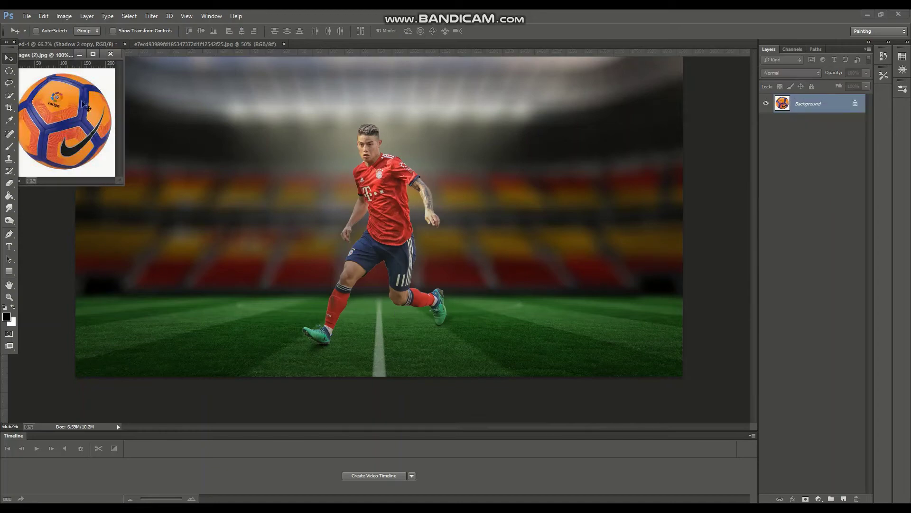
pyautogui.moveTo(56, 57); pyautogui.dragTo(91, 58)
pyautogui.moveTo(109, 119); pyautogui.dragTo(247, 216)
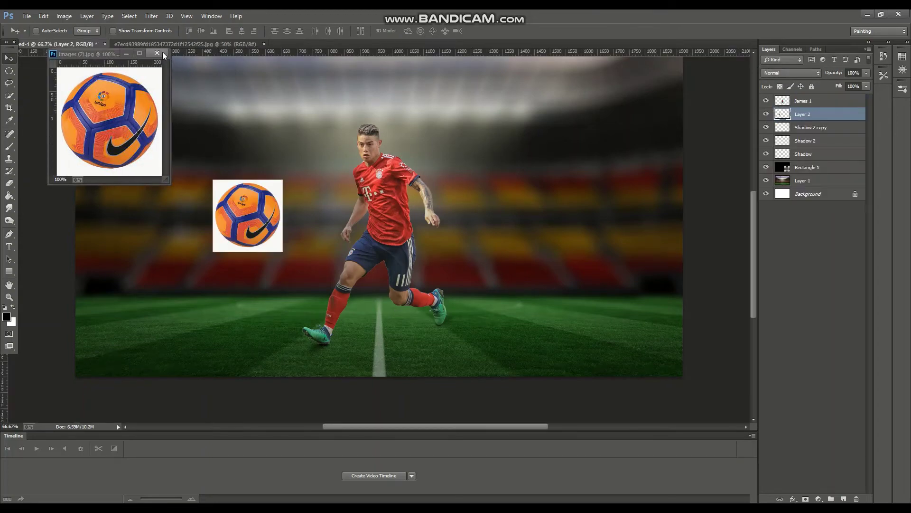
# Step: Delete the ball's white background with the Magic Wand and move it to the player's feet
pyautogui.rightClick(8, 106)
pyautogui.click(48, 105)
pyautogui.click(224, 186)
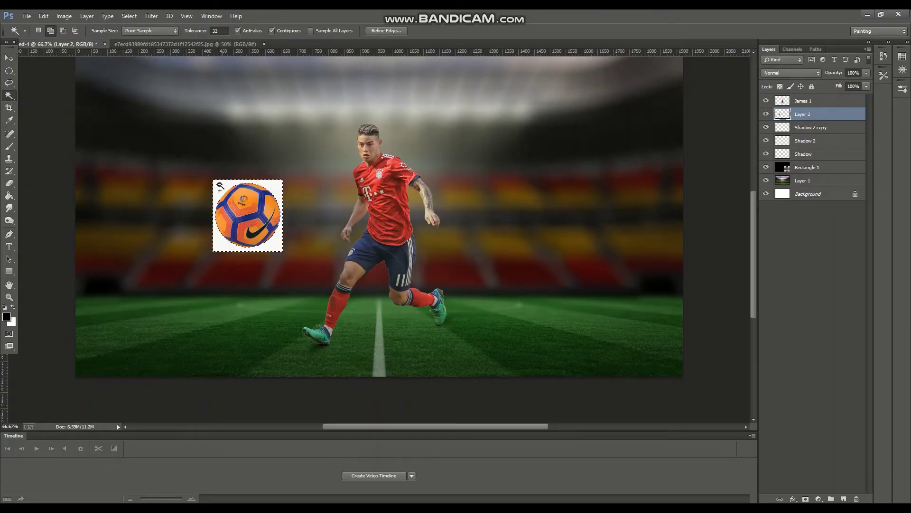
pyautogui.rightClick(240, 197)
pyautogui.click(306, 337)
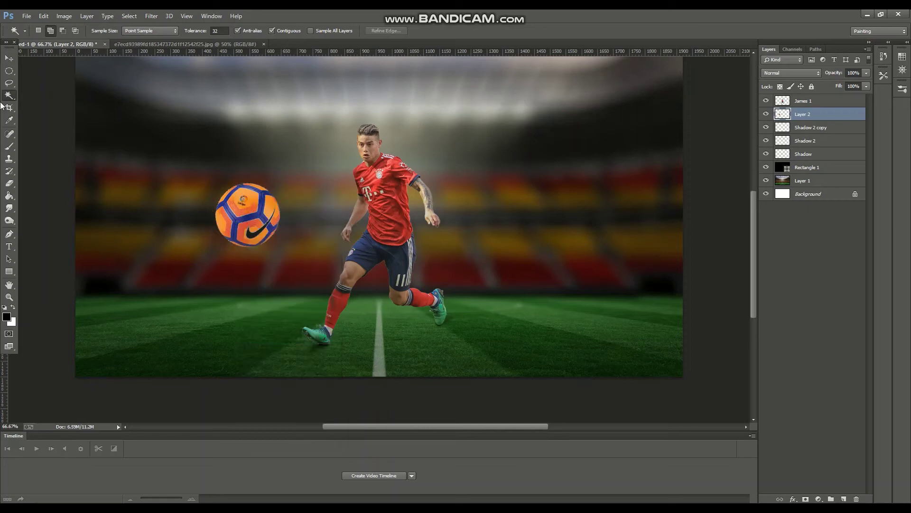
pyautogui.click(10, 57)
pyautogui.moveTo(247, 213); pyautogui.dragTo(365, 338)
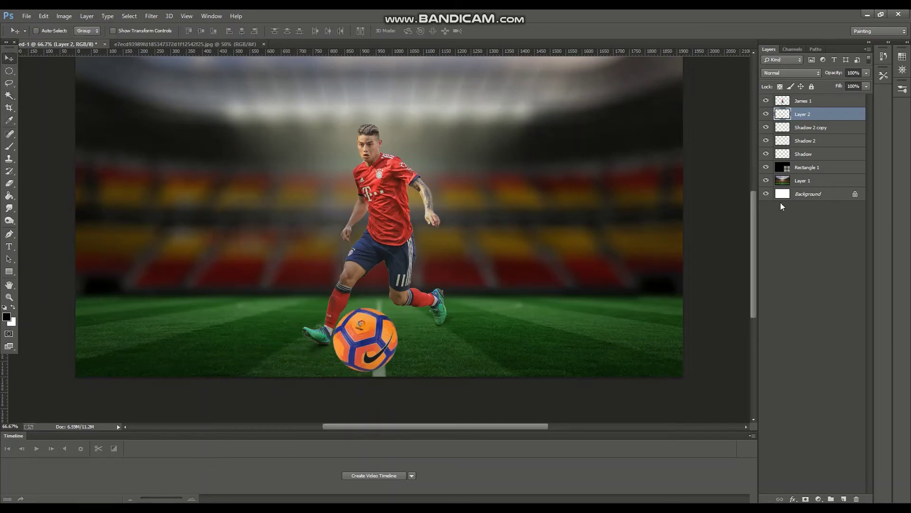
# Step: Move the ball layer to the top, name it Soccer ball, and halve its size
pyautogui.moveTo(815, 127); pyautogui.dragTo(811, 97)
pyautogui.doubleClick(811, 101)
pyautogui.write('Soccer ball')
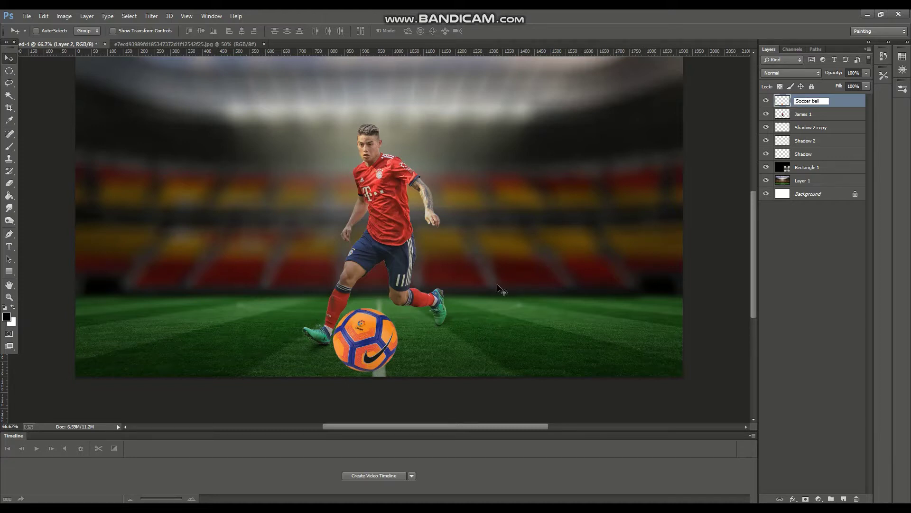
pyautogui.press('Return')
pyautogui.hotkey('ctrl', 't')
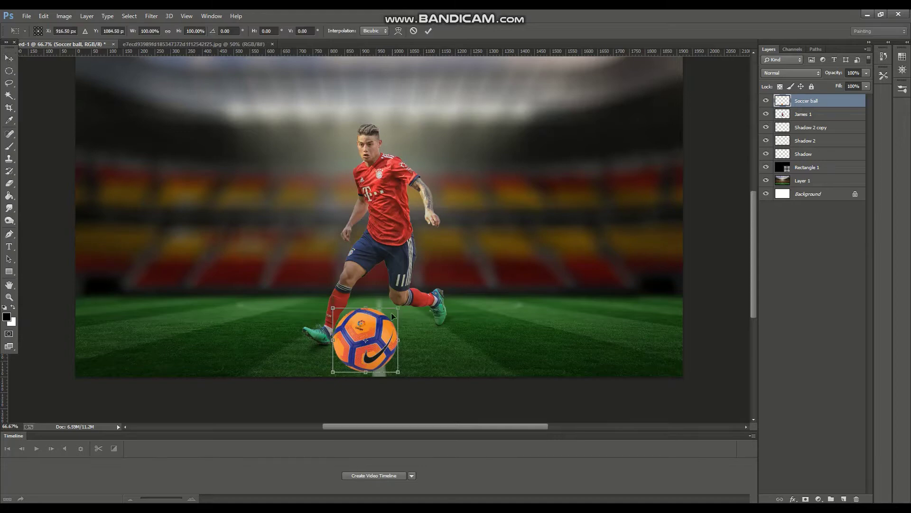
pyautogui.moveTo(397, 310)
pyautogui.mouseDown()
pyautogui.moveTo(357, 334)
pyautogui.moveTo(371, 340)
pyautogui.mouseUp()
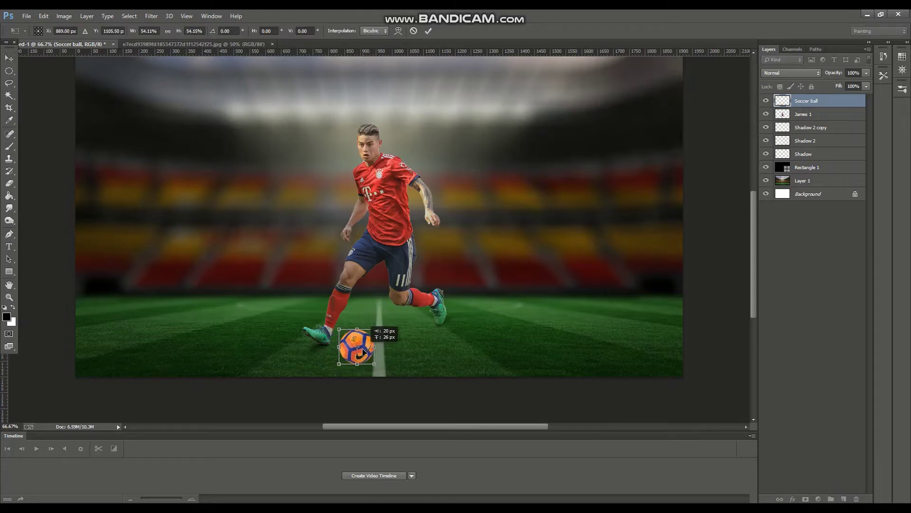
pyautogui.press('Return')
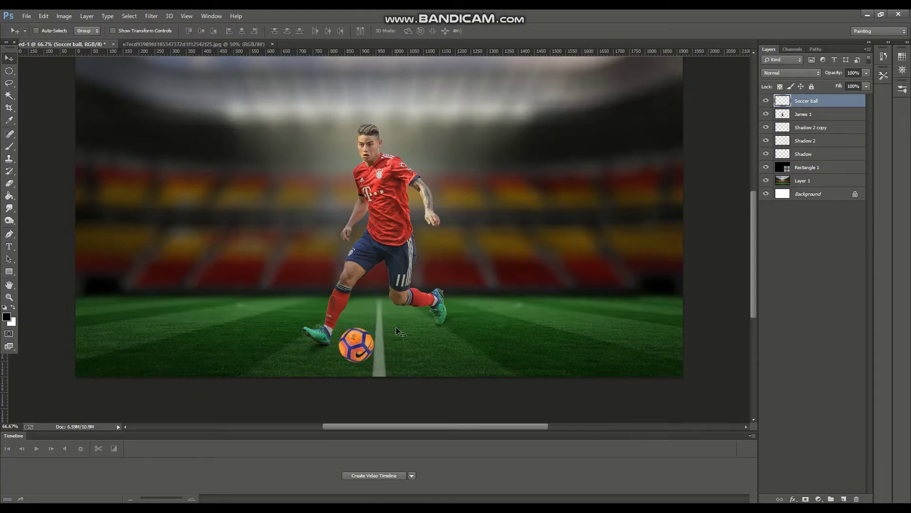
# Step: Shrink the ball slightly more at the front boot and check the whole poster
pyautogui.hotkey('ctrl', '+')
pyautogui.hotkey('ctrl', 't')
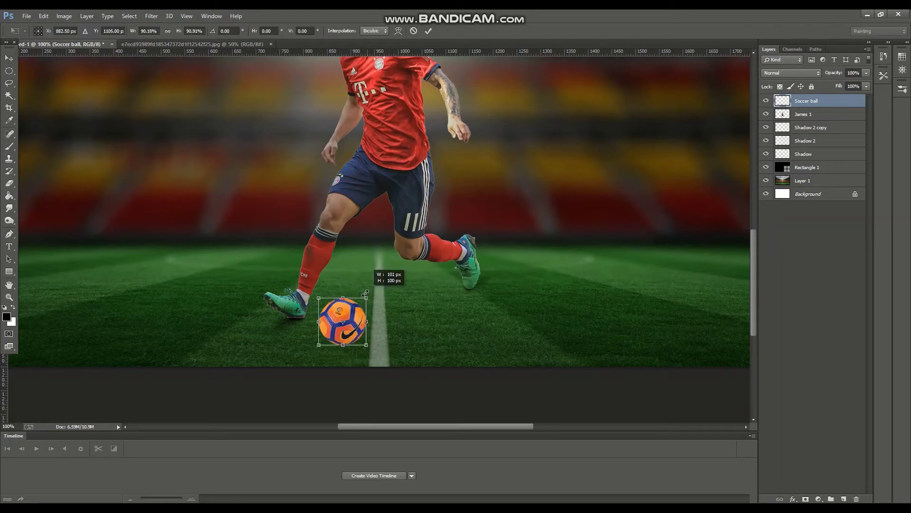
pyautogui.moveTo(370, 294); pyautogui.dragTo(348, 312)
pyautogui.press('Return')
pyautogui.hotkey('ctrl', '-')
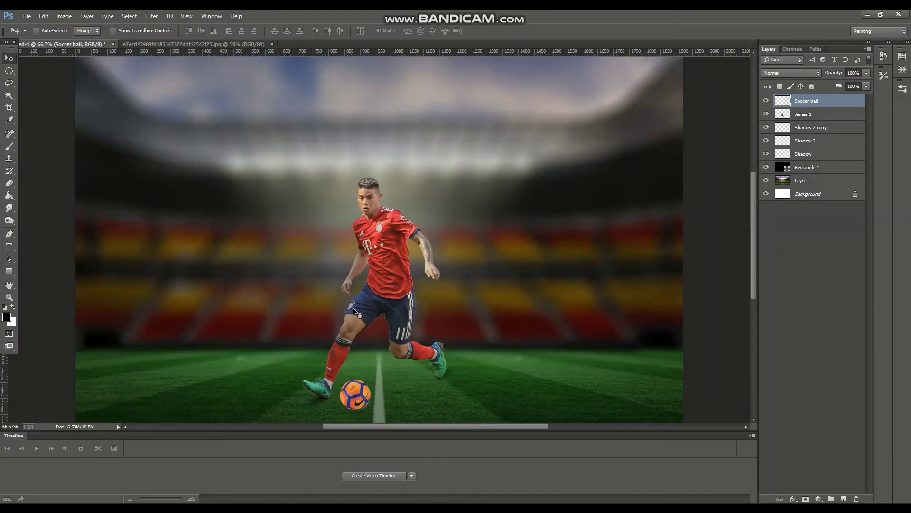
pyautogui.hotkey('ctrl', '+')
pyautogui.hotkey('ctrl', '-')
pyautogui.hotkey('ctrl', '+')
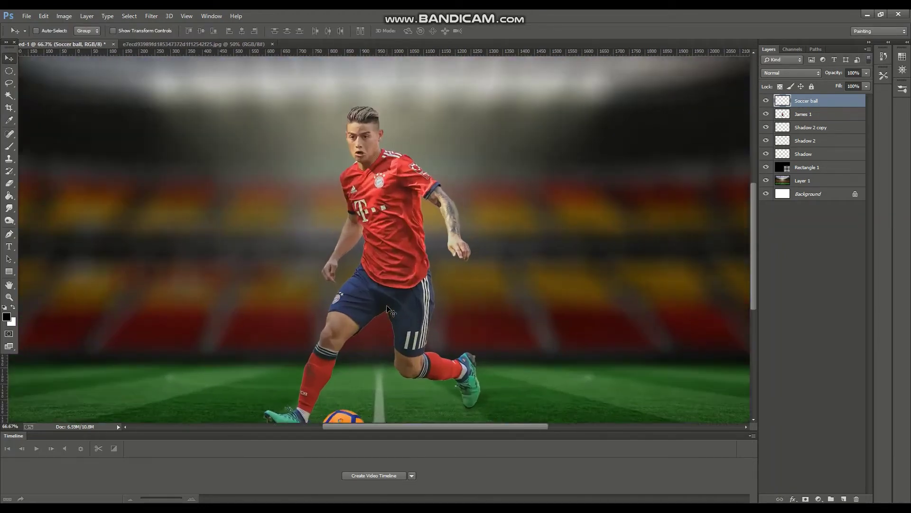
# Step: Add a new layer named Soccer Shadow
pyautogui.keyDown('ctrl'); pyautogui.click(844, 499); pyautogui.keyUp('ctrl')
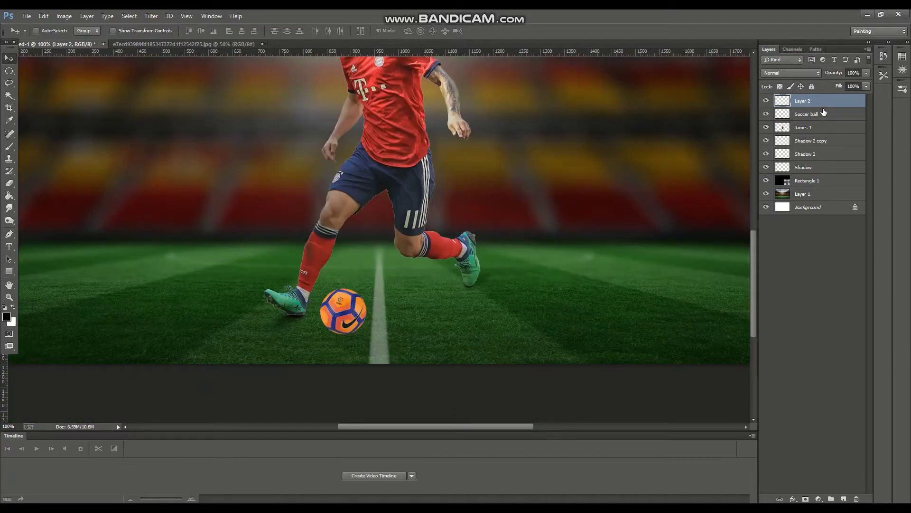
pyautogui.doubleClick(815, 119)
pyautogui.click(871, 147)
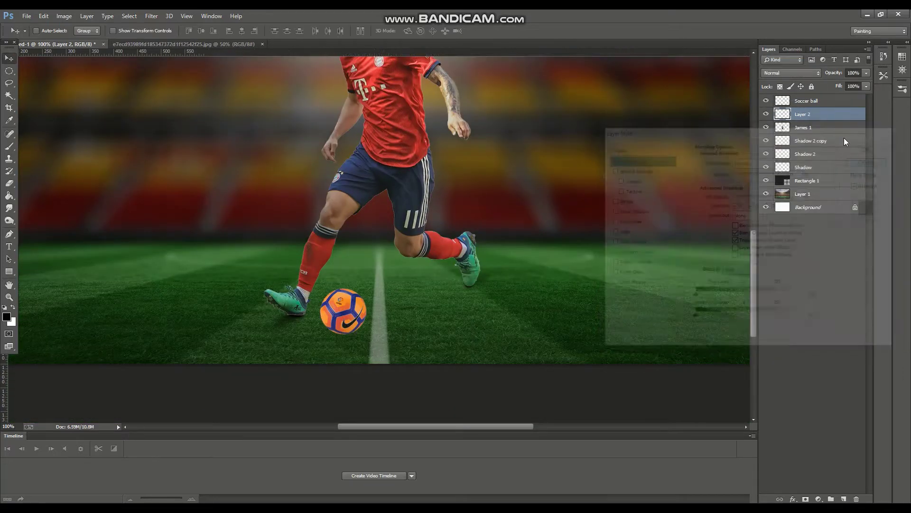
pyautogui.doubleClick(802, 114)
pyautogui.write('Soccer Shadow')
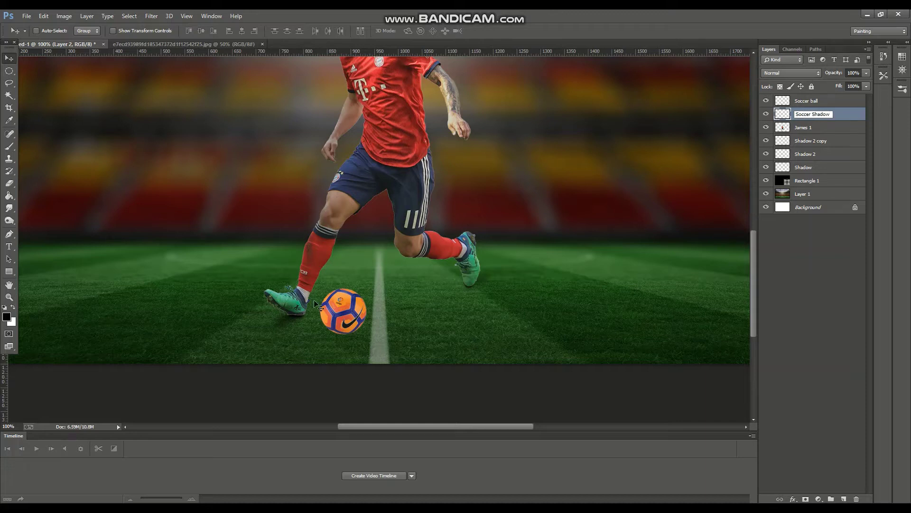
pyautogui.press('Return')
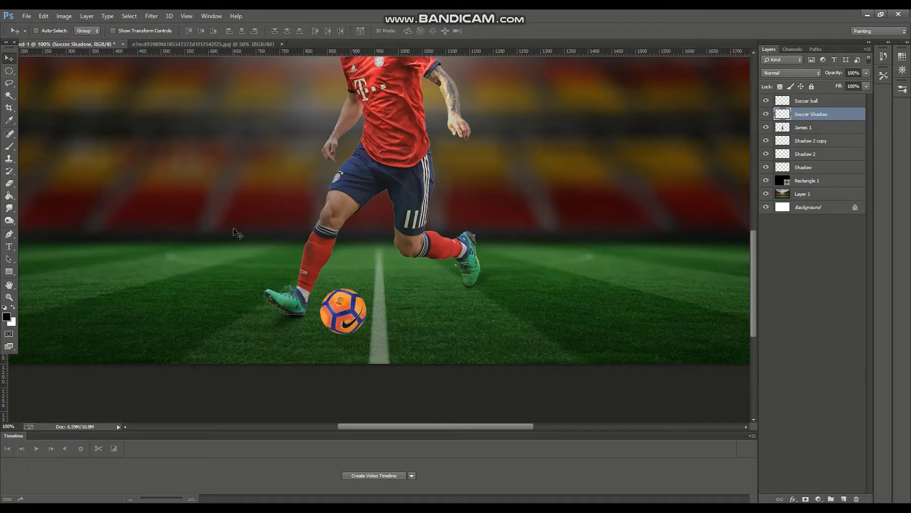
# Step: Paint a soft black brush dab and squash it into a thin flat ellipse
pyautogui.click(9, 146)
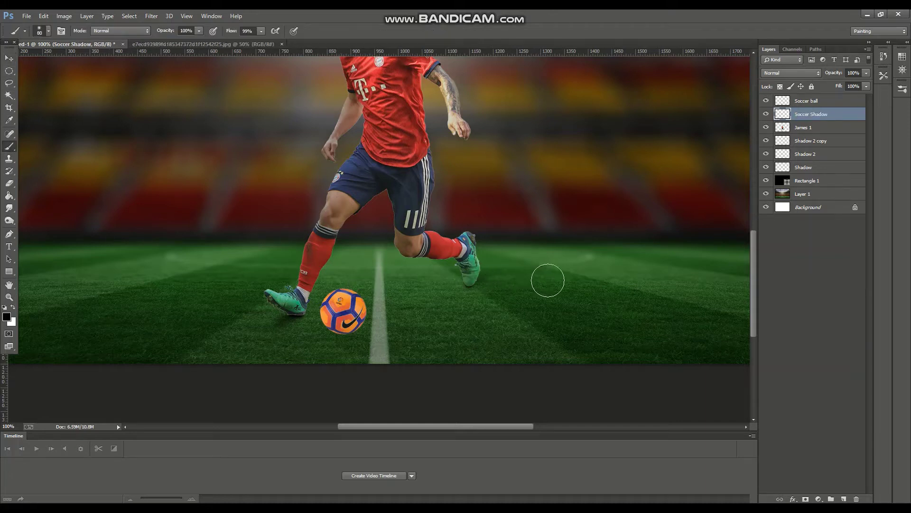
pyautogui.click(566, 264)
pyautogui.hotkey('ctrl', 't')
pyautogui.moveTo(567, 207); pyautogui.dragTo(572, 311)
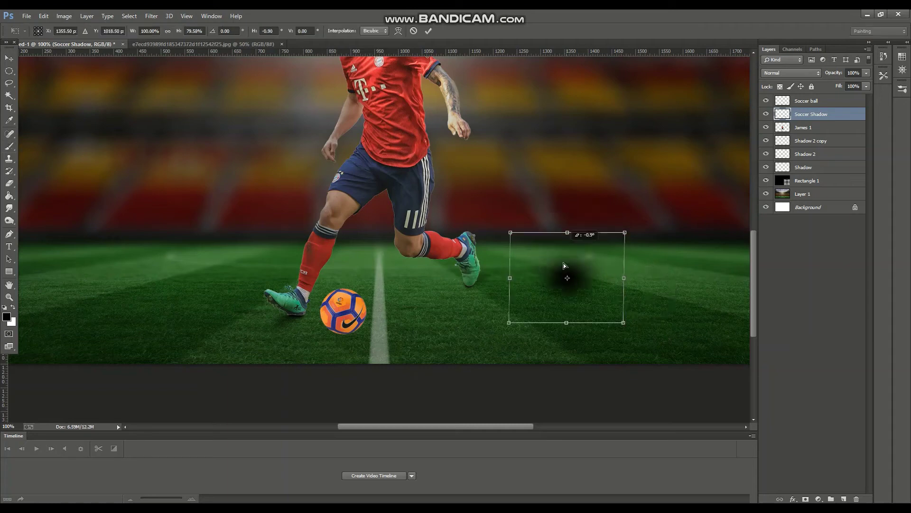
pyautogui.press('Return')
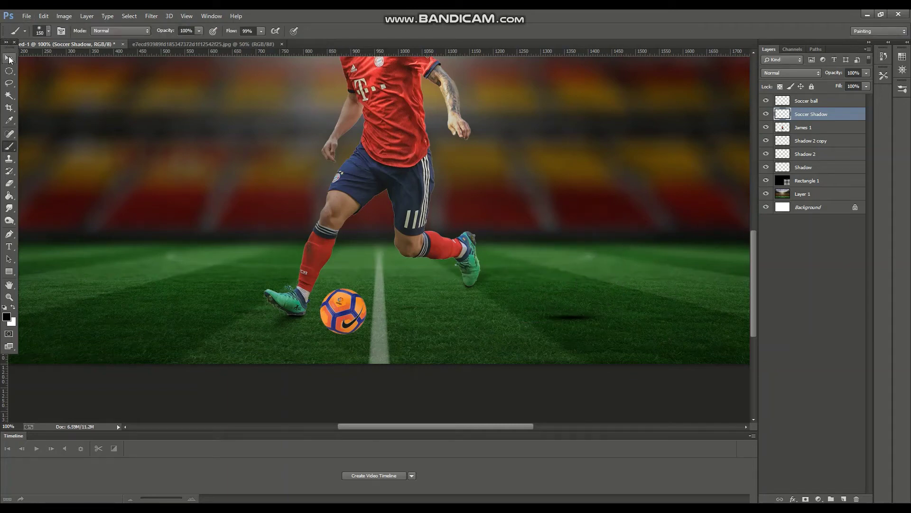
# Step: Move the flat shadow under the ball and narrow it to the ball's width
pyautogui.click(9, 58)
pyautogui.moveTo(582, 324); pyautogui.dragTo(356, 339)
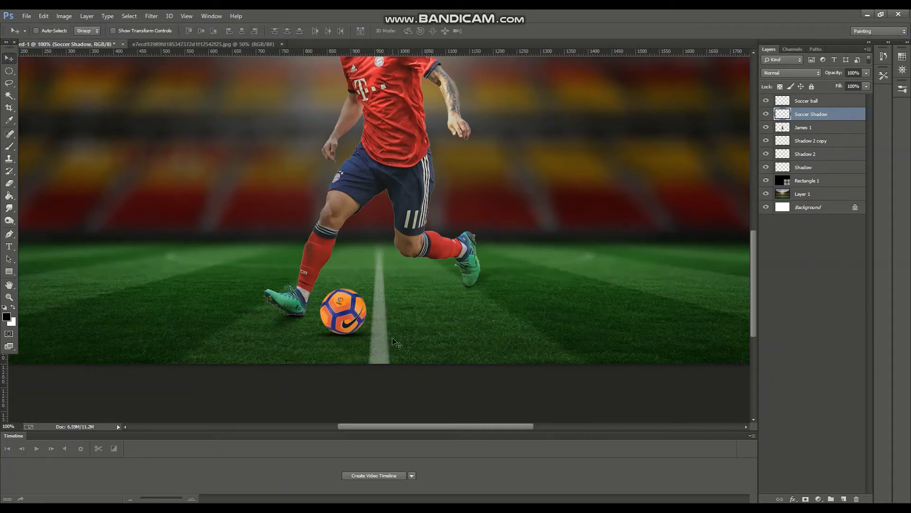
pyautogui.hotkey('ctrl', '+')
pyautogui.scroll(-3, 380, 327)
pyautogui.hotkey('ctrl', 't')
pyautogui.moveTo(421, 346); pyautogui.dragTo(388, 345)
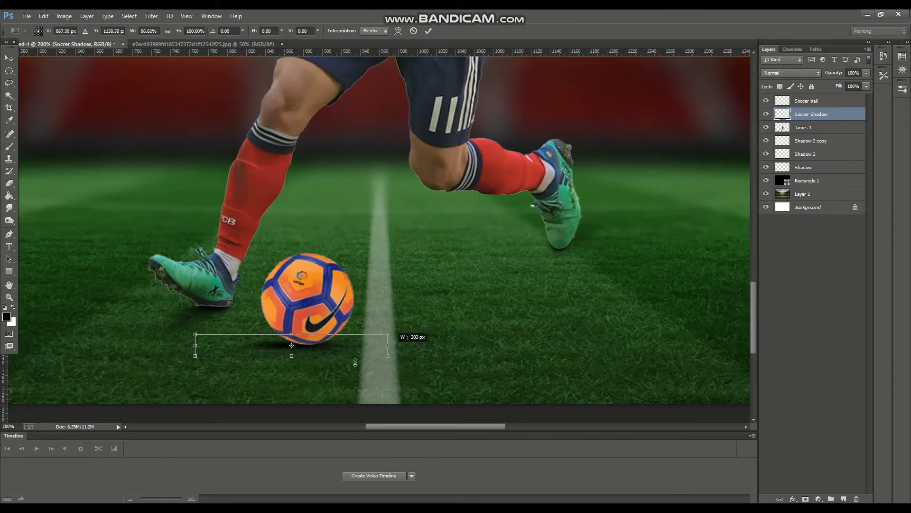
pyautogui.moveTo(194, 345); pyautogui.dragTo(228, 344)
pyautogui.press('Return')
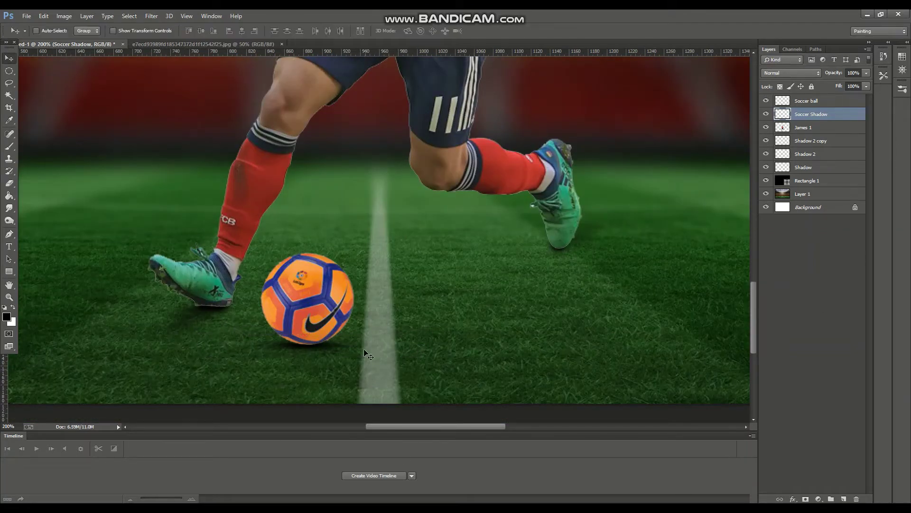
# Step: Set the Soccer Shadow opacity to 83% and bring up the Open dialog
pyautogui.click(866, 72)
pyautogui.hotkey('ctrl', '-')
pyautogui.hotkey('ctrl', '-')
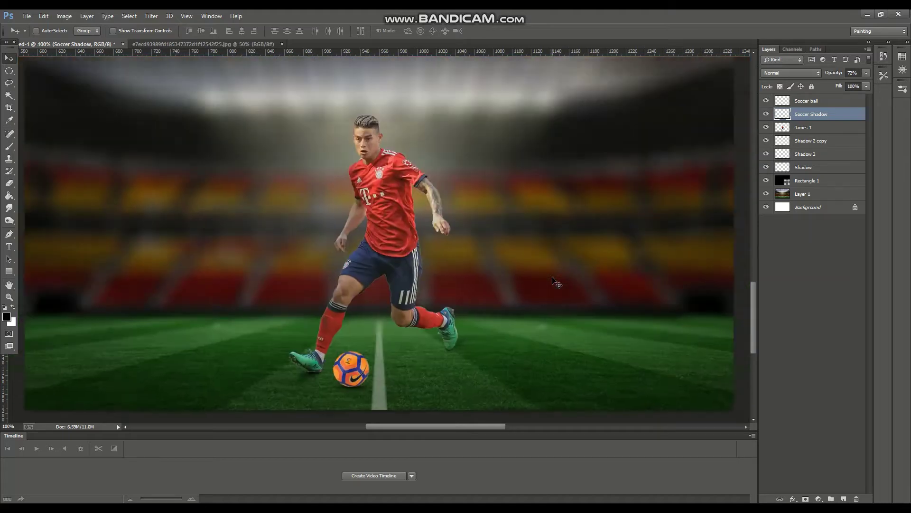
pyautogui.hotkey('ctrl', '+')
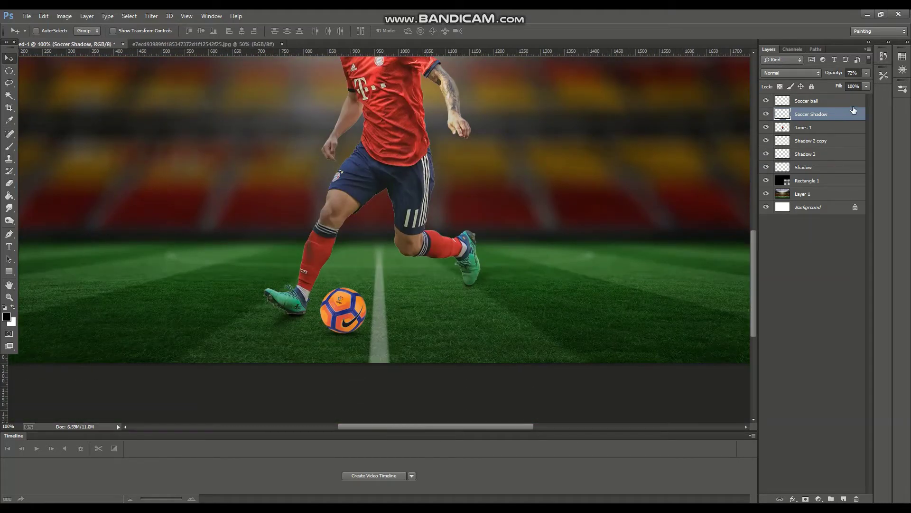
pyautogui.moveTo(867, 75); pyautogui.dragTo(863, 85)
pyautogui.hotkey('ctrl', '-')
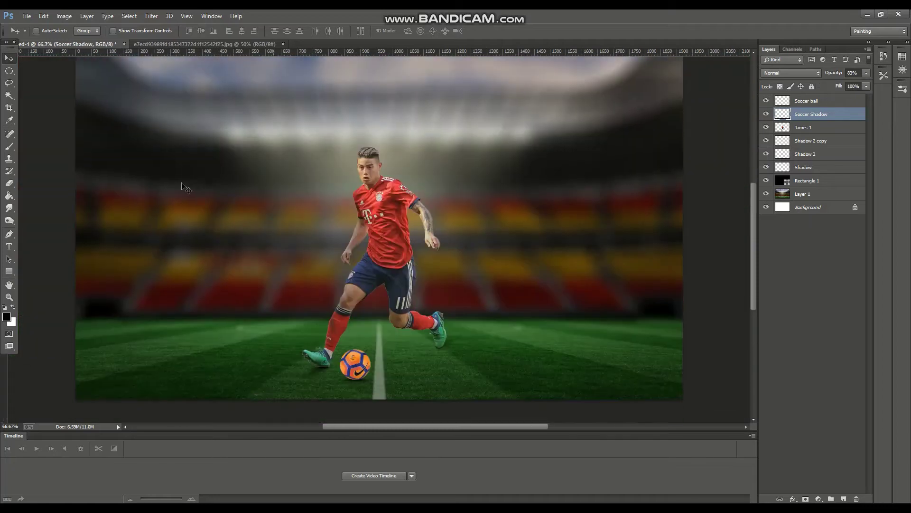
pyautogui.click(26, 16)
pyautogui.click(36, 32)
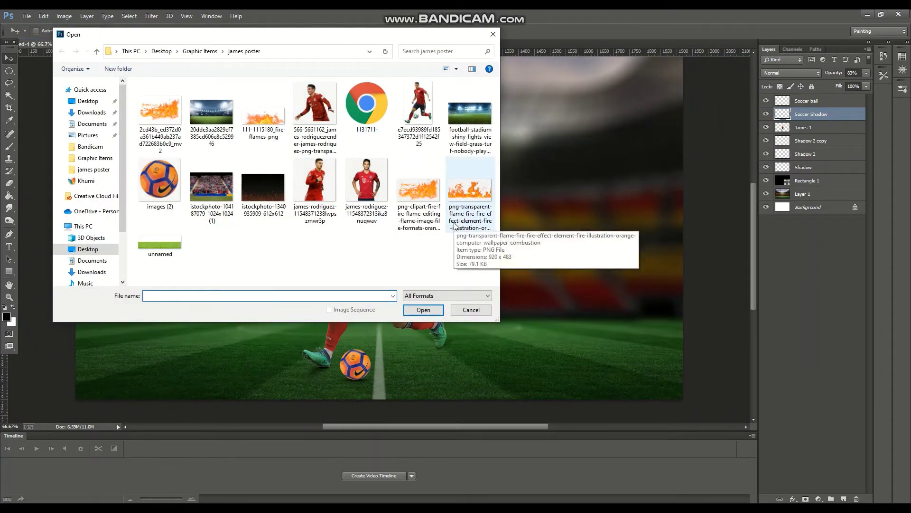
# Step: Open the flame PNG and drag it into the poster as a new layer
pyautogui.click(159, 107)
pyautogui.press('Return')
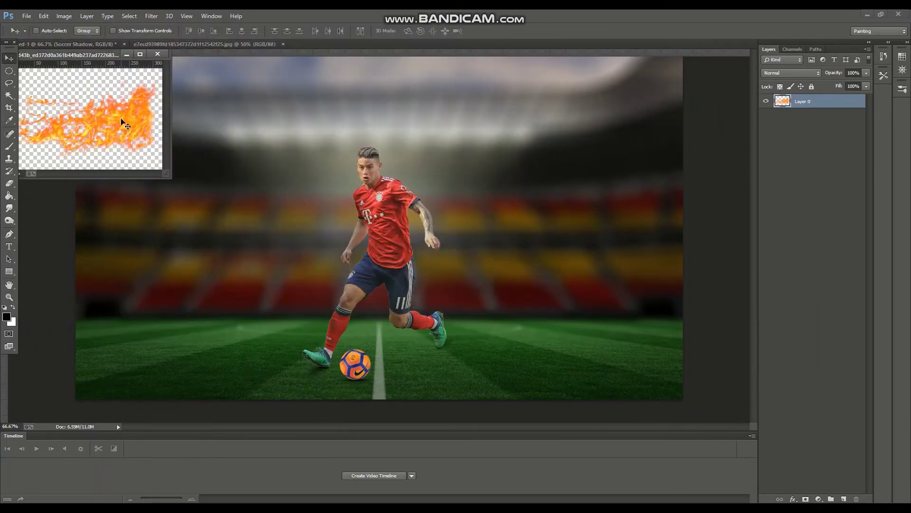
pyautogui.moveTo(91, 118); pyautogui.dragTo(294, 261)
pyautogui.click(169, 52)
# Step: Rotate the flame and position it trailing from the ball back toward the boot
pyautogui.hotkey('ctrl', 't')
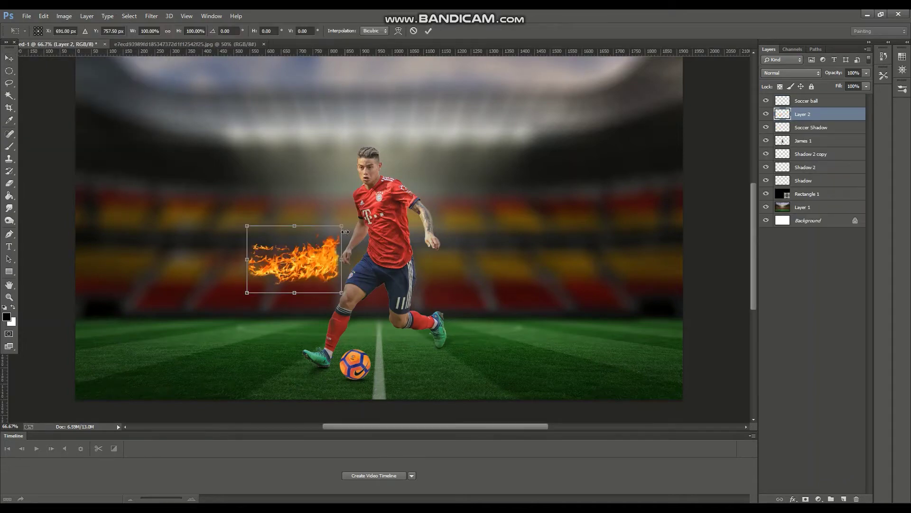
pyautogui.moveTo(349, 225)
pyautogui.mouseDown()
pyautogui.moveTo(304, 310)
pyautogui.moveTo(265, 193)
pyautogui.mouseUp()
pyautogui.moveTo(433, 326); pyautogui.dragTo(464, 336)
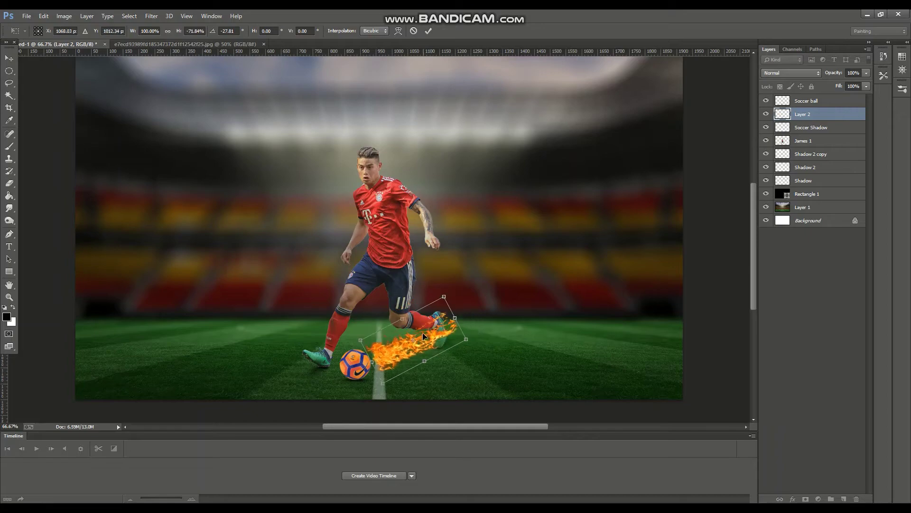
pyautogui.scroll(3, 464, 336)
pyautogui.scroll(-1, 464, 336)
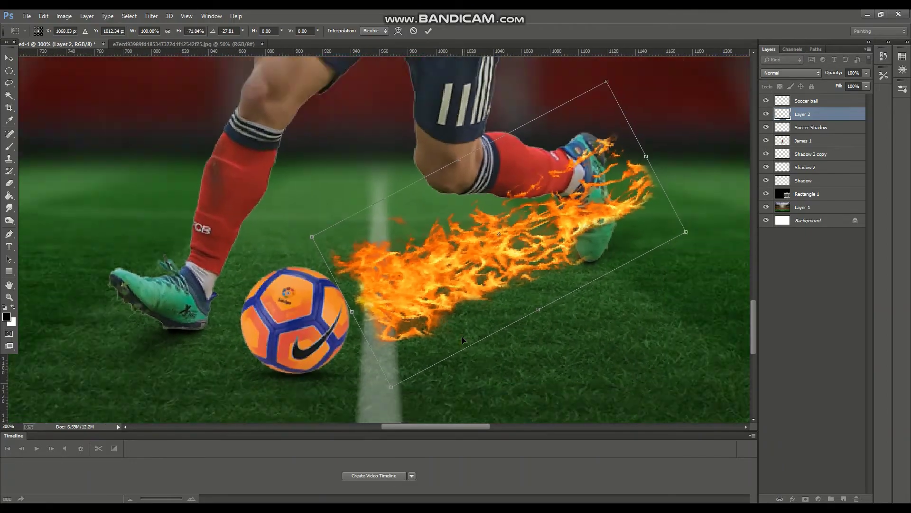
pyautogui.scroll(-1, 463, 336)
pyautogui.press('Return')
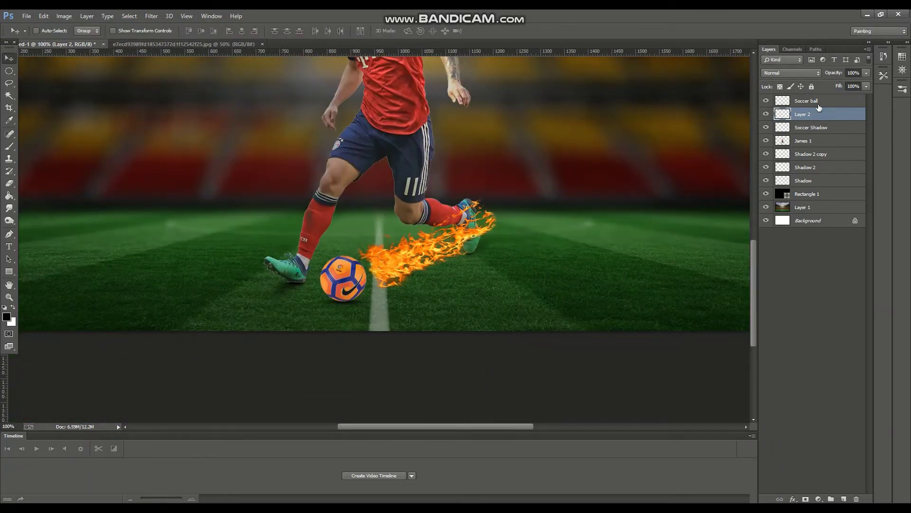
# Step: Switch to a fuller-screen view and zoom out to see the whole poster
pyautogui.press('f')
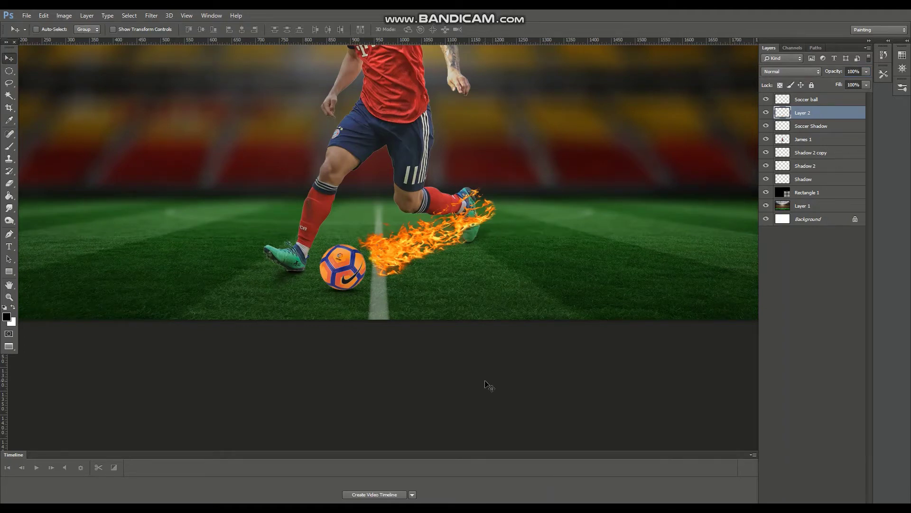
pyautogui.press('t')
pyautogui.hotkey('ctrl', '-')
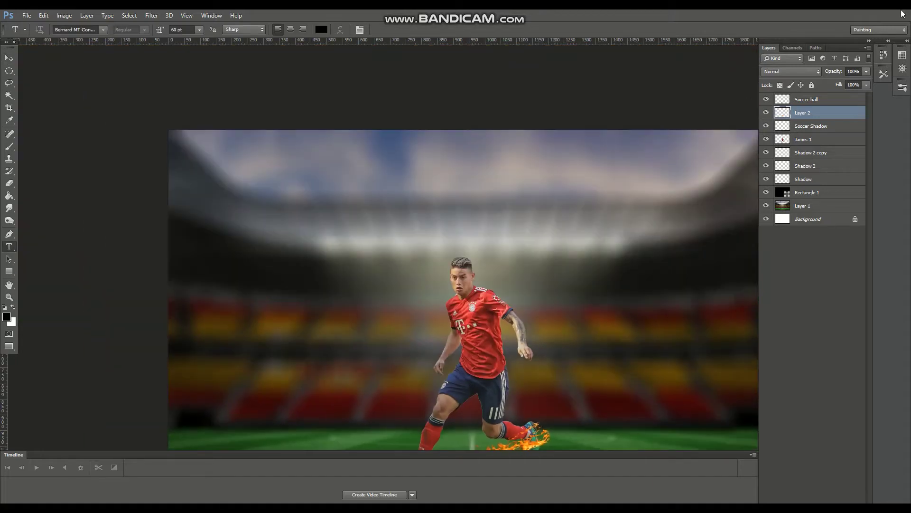
pyautogui.hotkey('ctrl', '+')
pyautogui.hotkey('ctrl', '-')
pyautogui.hotkey('ctrl', '-')
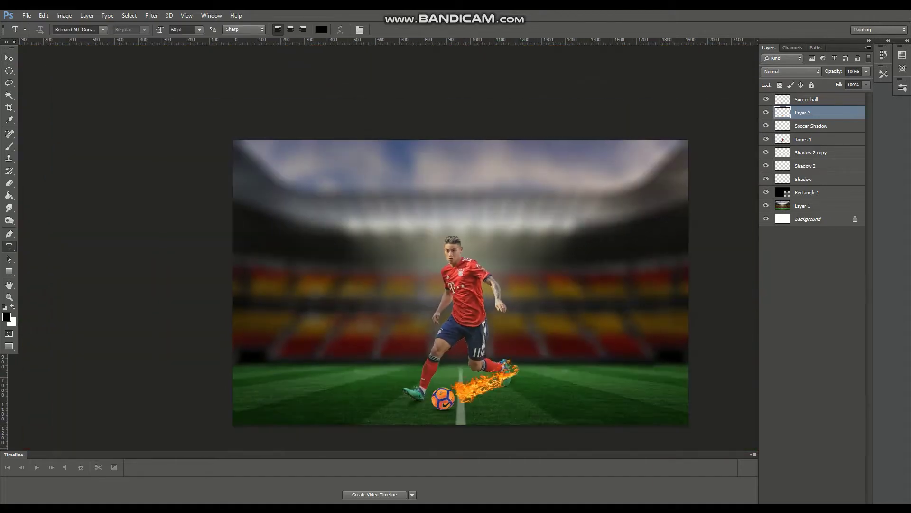
pyautogui.press('super')
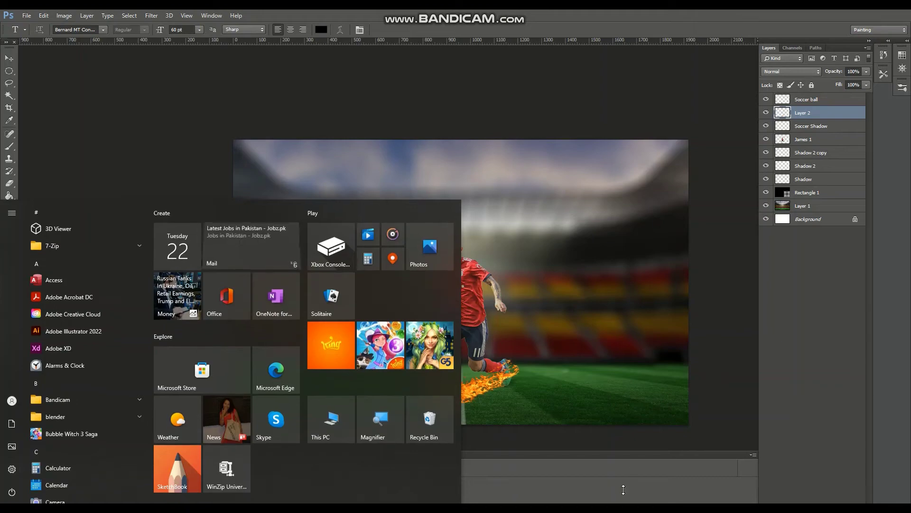
pyautogui.press('super')
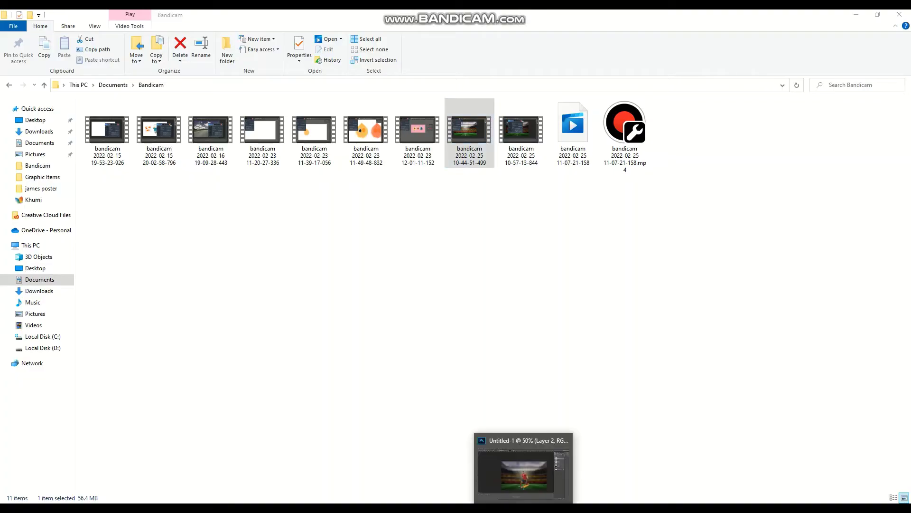
pyautogui.scroll(-3, 513, 409)
pyautogui.scroll(2, 512, 409)
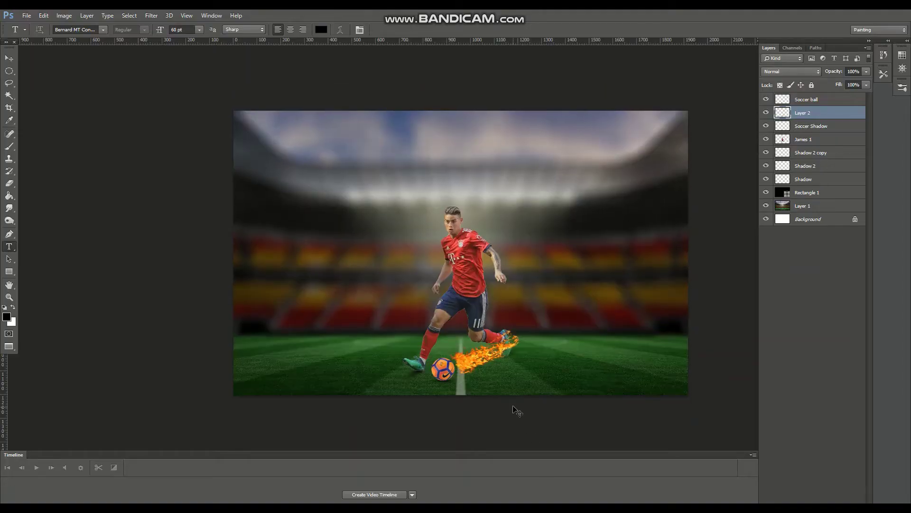
# Step: Save the poster as a PSD in the james poster folder, keeping Maximize Compatibility on
pyautogui.click(26, 15)
pyautogui.click(45, 105)
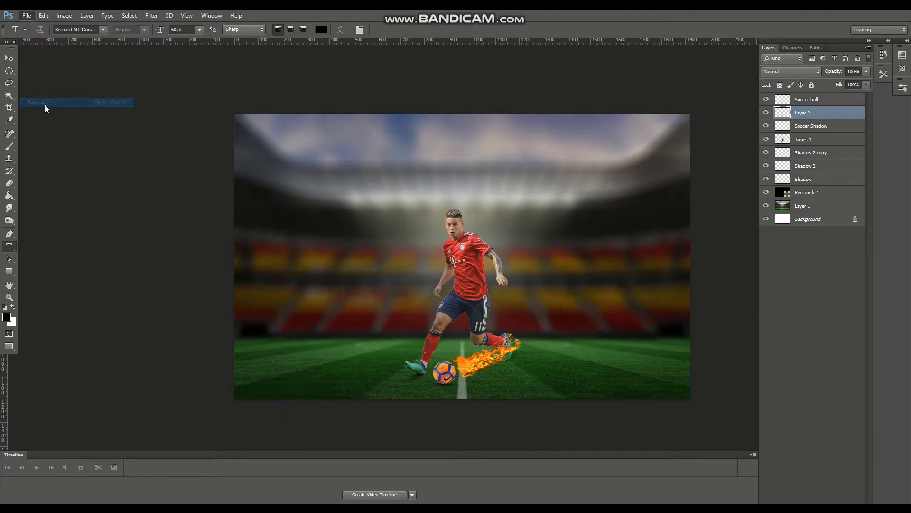
pyautogui.write('james poster')
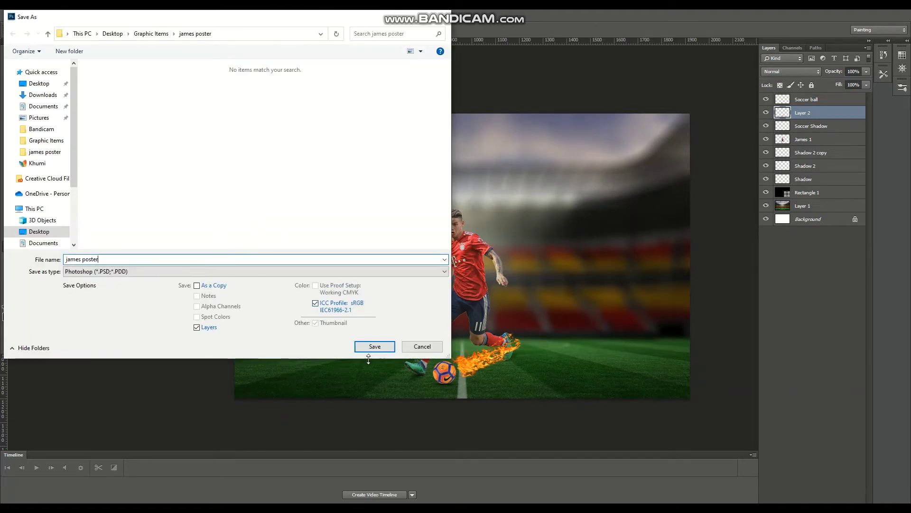
pyautogui.click(371, 350)
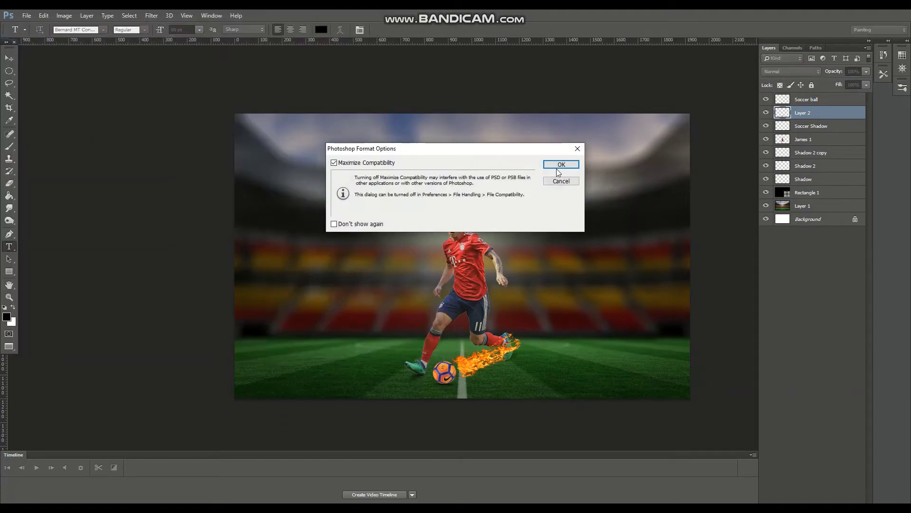
pyautogui.click(560, 164)
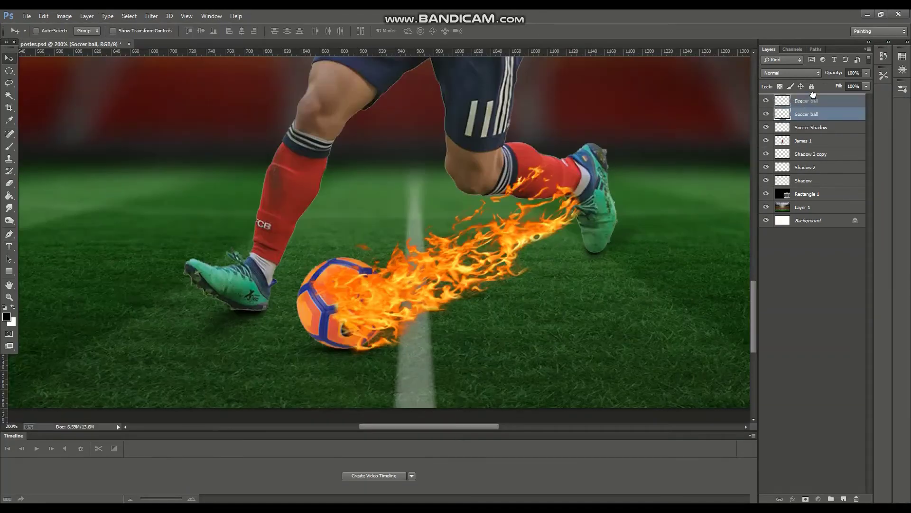
# Step: Stack the Soccer ball above Fire and erase the flame tail near the right shoe
pyautogui.click(807, 114)
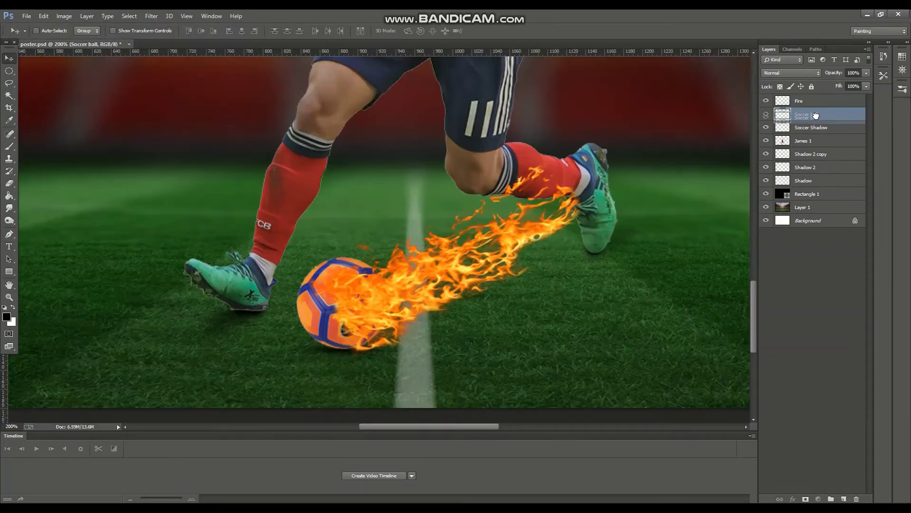
pyautogui.moveTo(803, 101); pyautogui.dragTo(802, 122)
pyautogui.moveTo(455, 281); pyautogui.dragTo(448, 275)
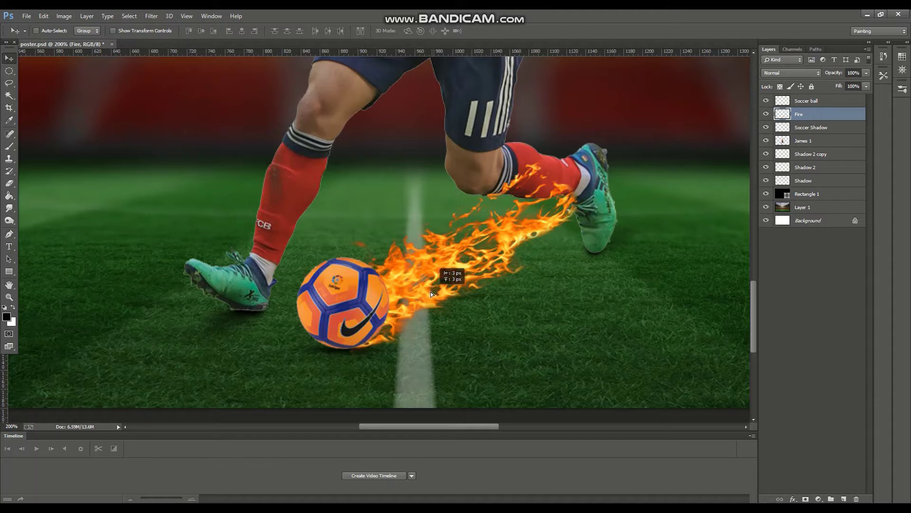
pyautogui.press('e')
pyautogui.moveTo(527, 237); pyautogui.dragTo(569, 204)
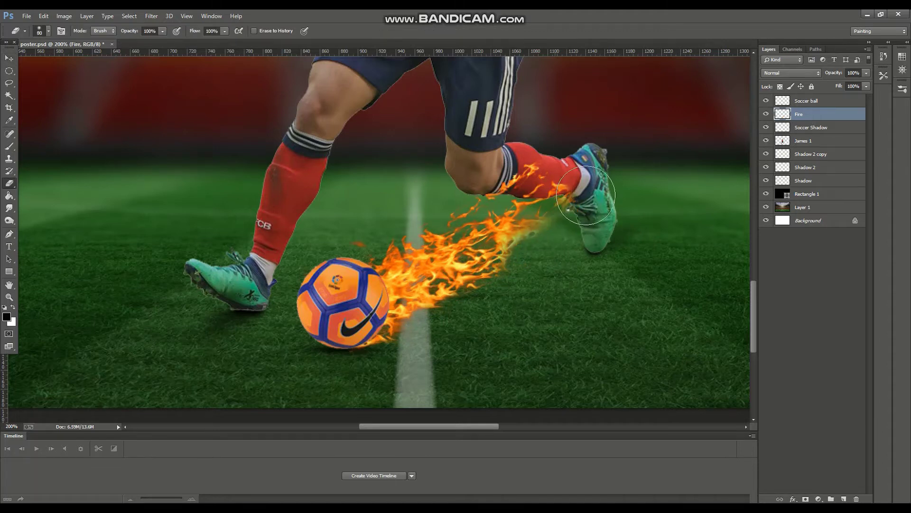
pyautogui.moveTo(525, 301); pyautogui.dragTo(532, 190)
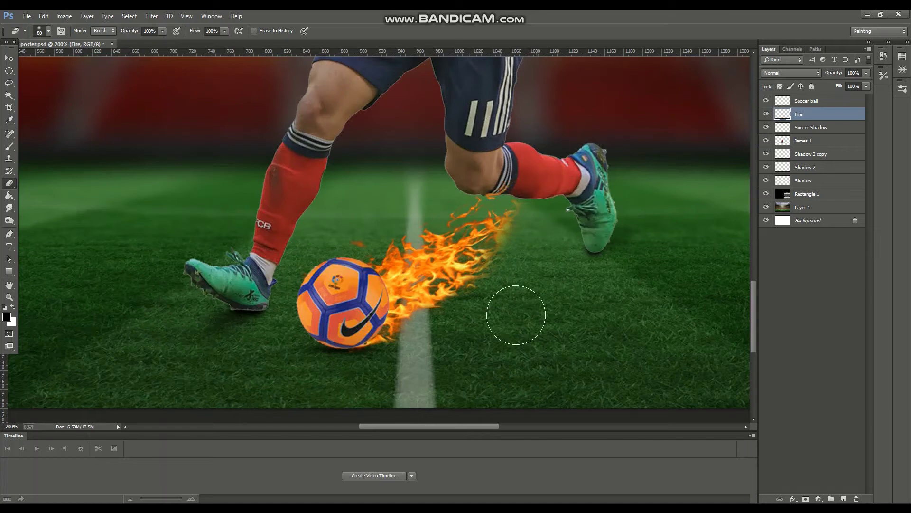
# Step: Duplicate the flames as Fire copy and move it above the Soccer ball layer
pyautogui.click(9, 57)
pyautogui.moveTo(443, 291); pyautogui.dragTo(563, 304)
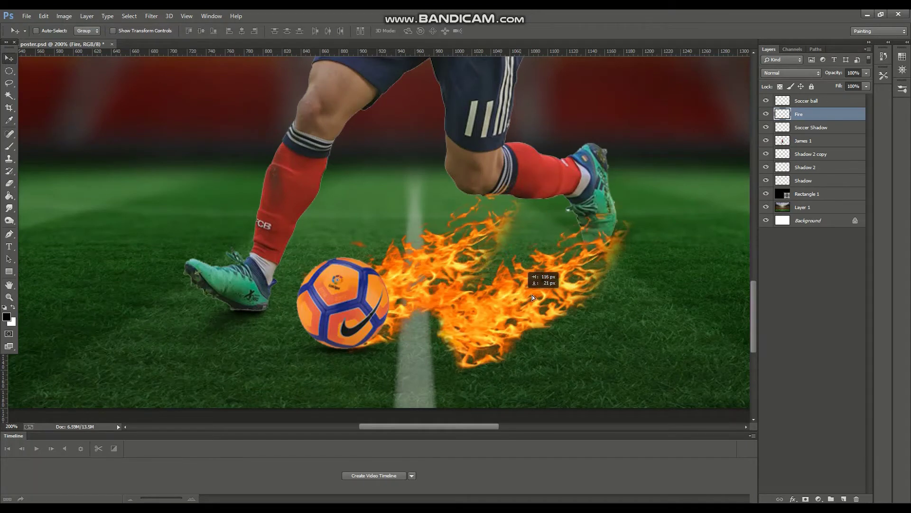
pyautogui.moveTo(795, 95); pyautogui.dragTo(795, 97)
# Step: Position Fire copy over the ball, clip it in Overlay mode, and view at 100%
pyautogui.moveTo(539, 291); pyautogui.dragTo(415, 263)
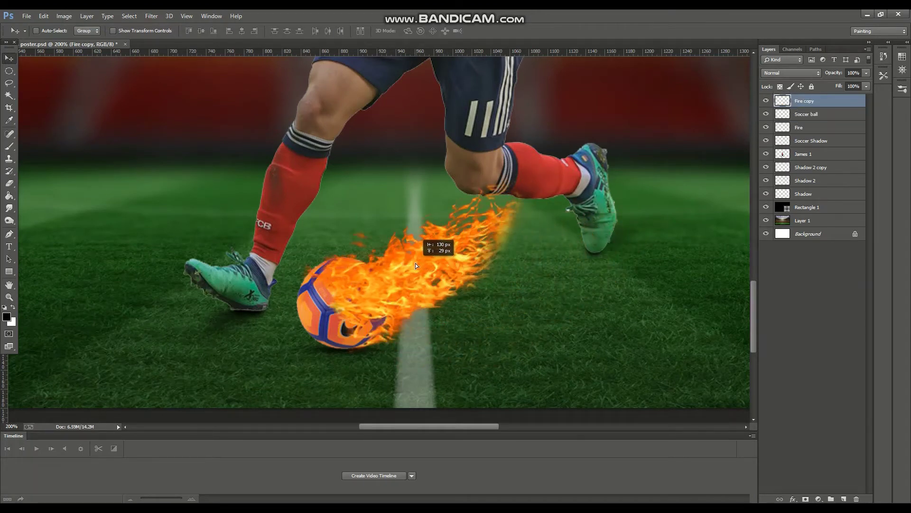
pyautogui.keyDown('alt'); pyautogui.click(814, 106); pyautogui.keyUp('alt')
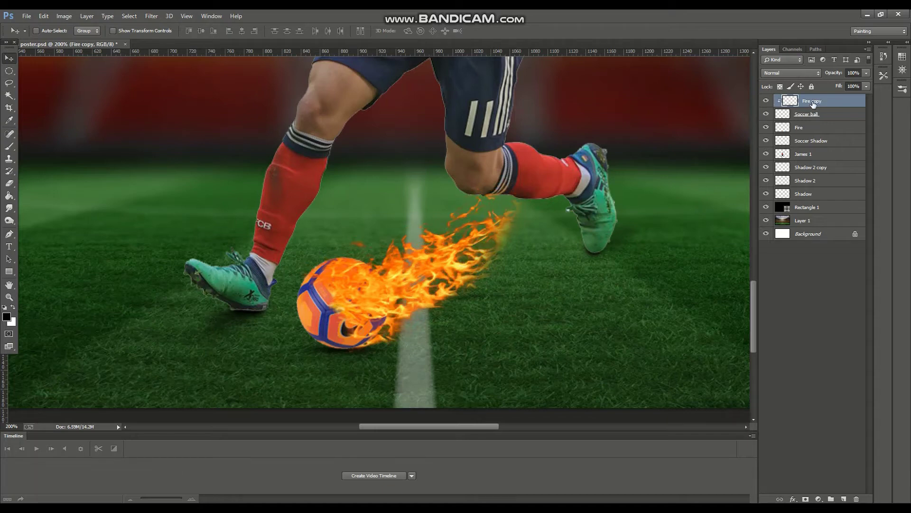
pyautogui.click(808, 72)
pyautogui.click(783, 157)
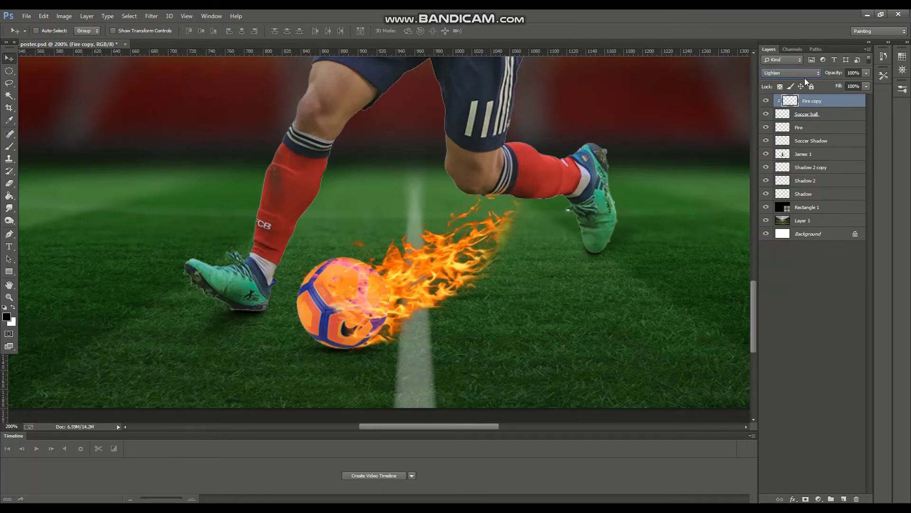
pyautogui.click(803, 73)
pyautogui.click(783, 196)
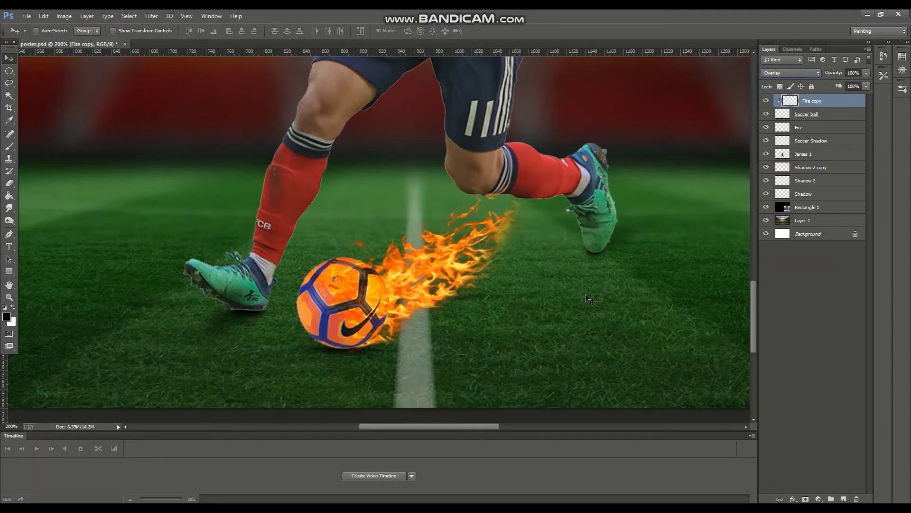
pyautogui.hotkey('ctrl', '0')
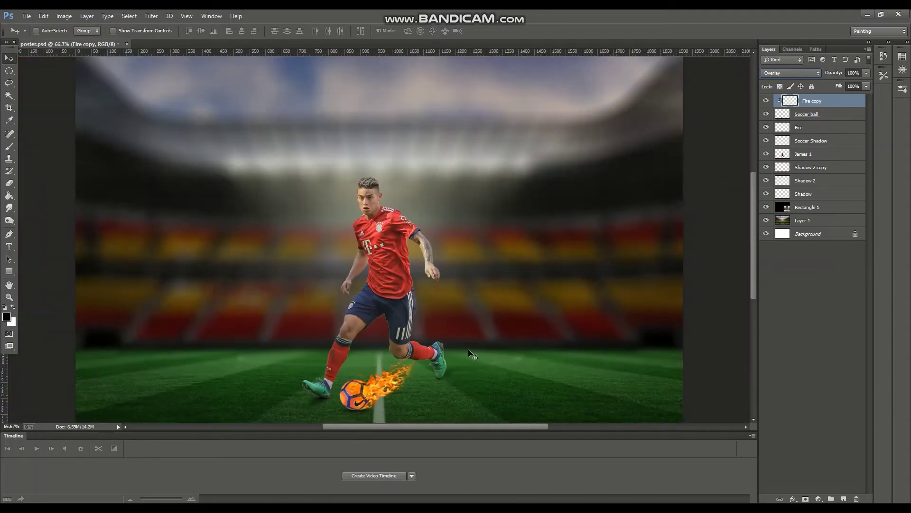
pyautogui.moveTo(752, 283); pyautogui.dragTo(749, 310)
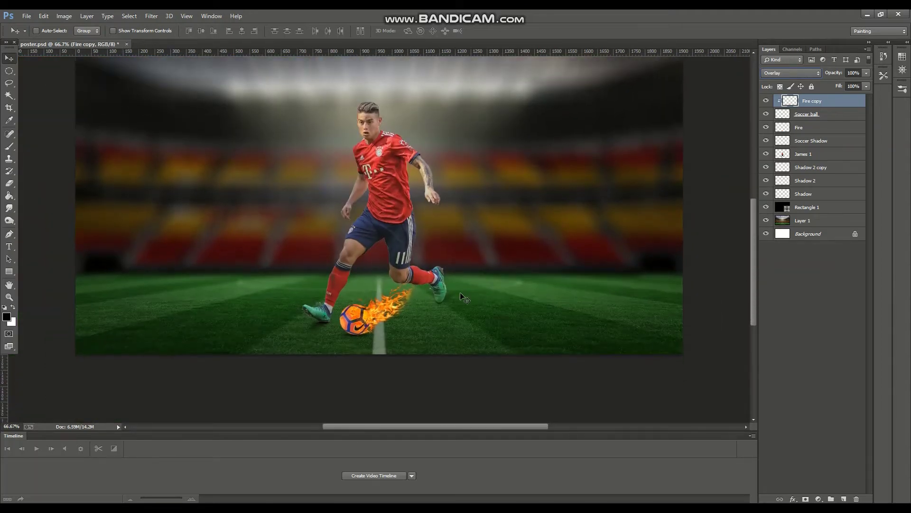
pyautogui.hotkey('ctrl', '+')
pyautogui.moveTo(753, 266); pyautogui.dragTo(757, 273)
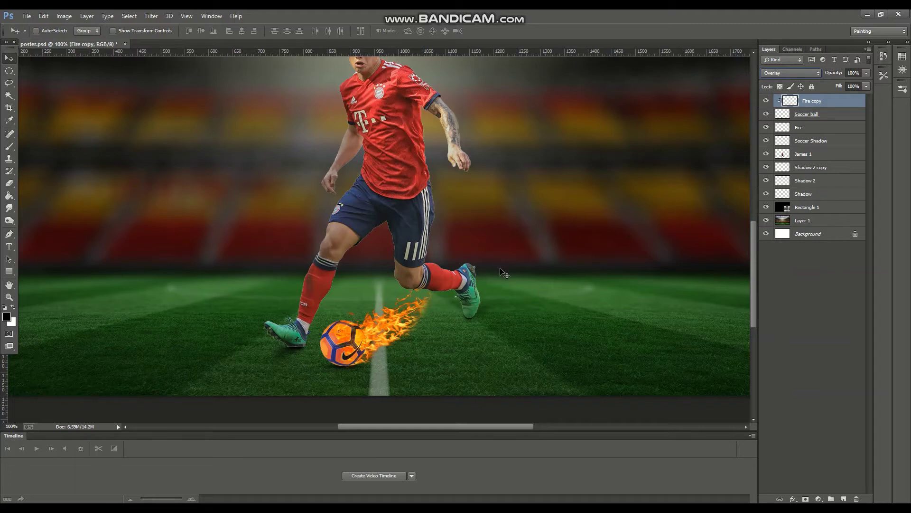
# Step: Add a new layer named Ground lightining
pyautogui.click(9, 146)
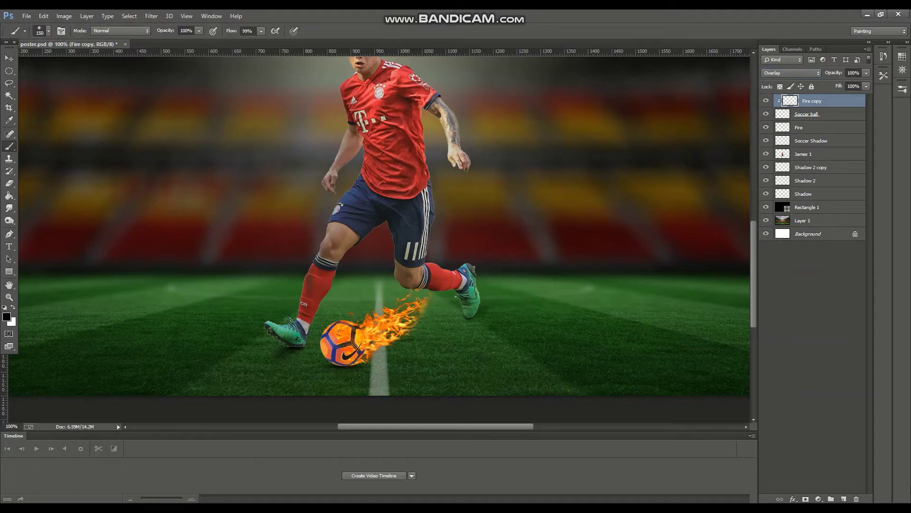
pyautogui.click(844, 499)
pyautogui.press('u')
pyautogui.write('Ground lightning')
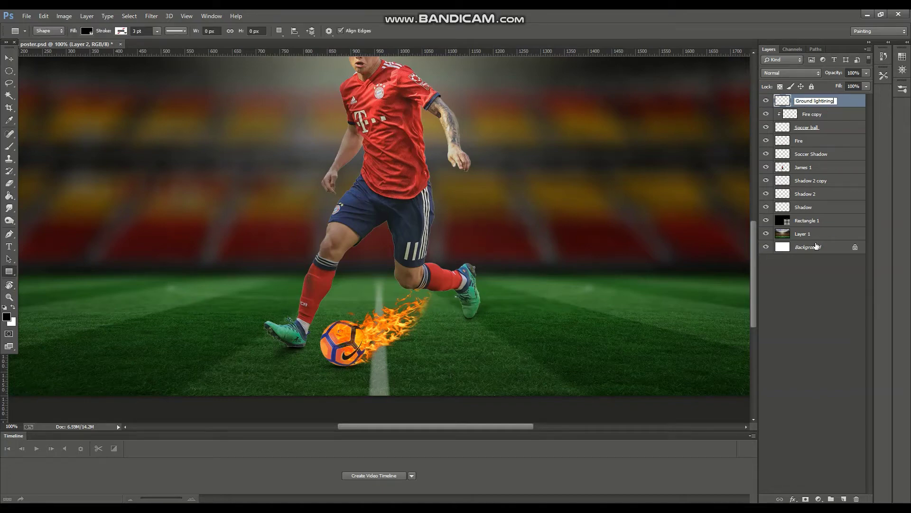
pyautogui.click(811, 275)
pyautogui.click(802, 101)
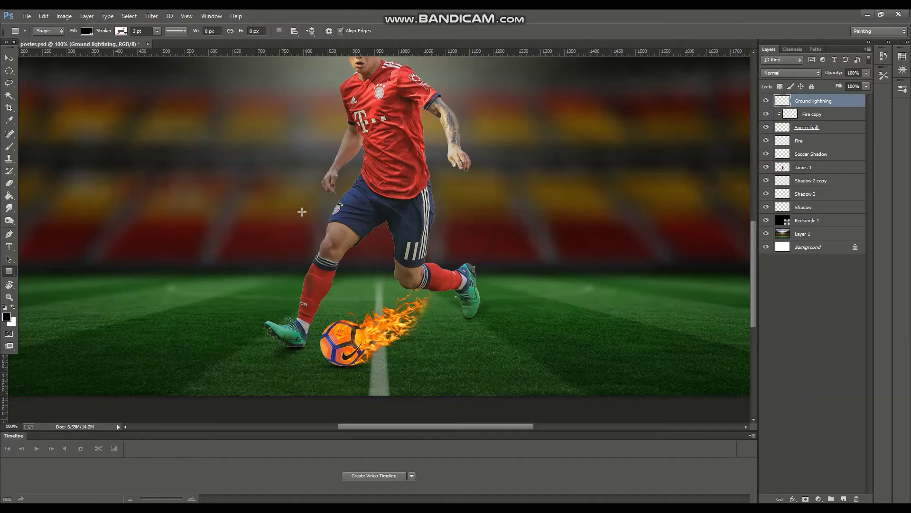
# Step: Sample the flame orange with the Eyedropper as the brush colour
pyautogui.click(9, 147)
pyautogui.hotkey('ctrl', '+')
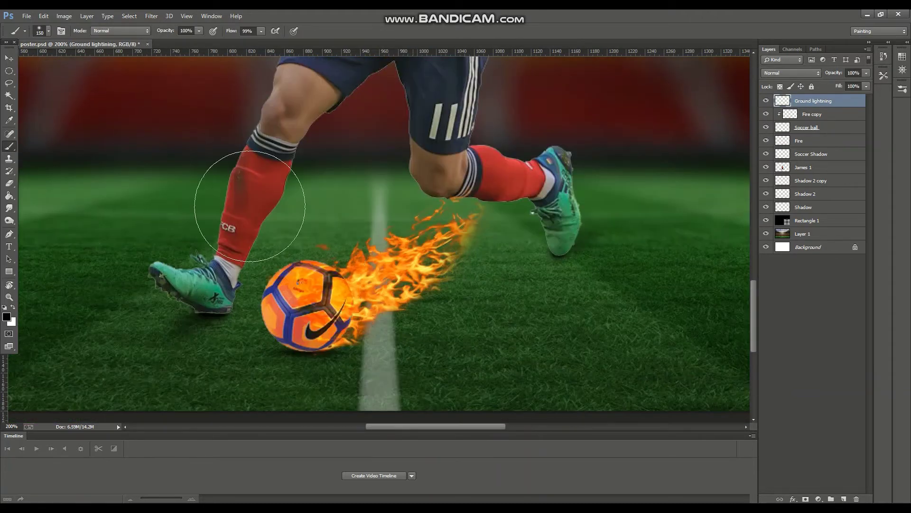
pyautogui.click(9, 120)
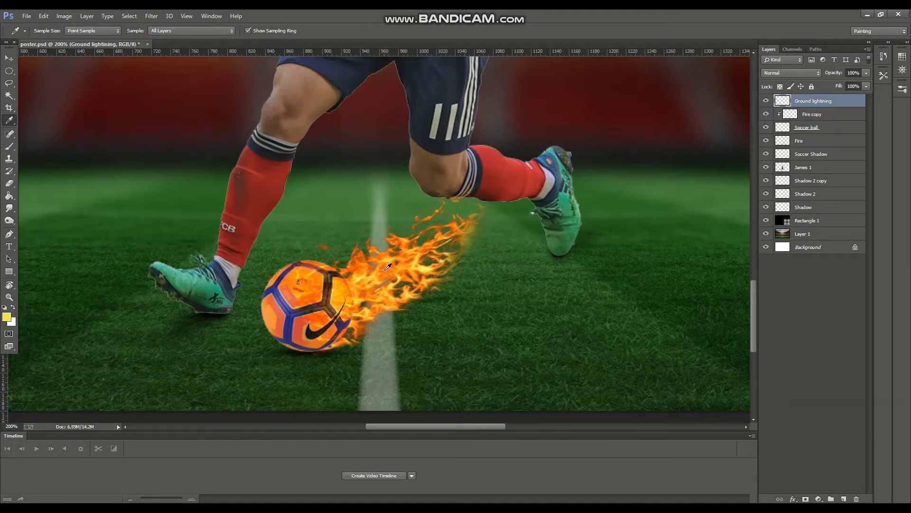
pyautogui.click(9, 147)
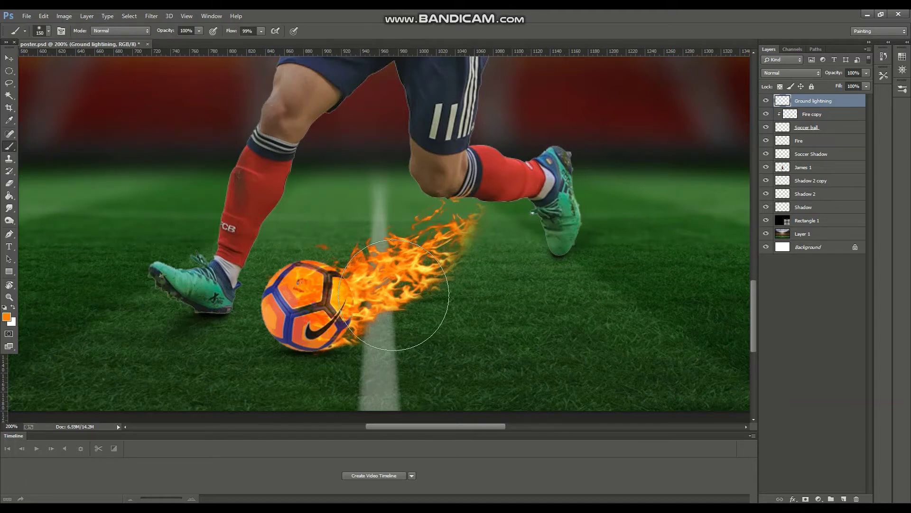
pyautogui.click(389, 343)
pyautogui.hotkey('ctrl', 'z')
# Step: Set the brush to 60% opacity, 41% flow, size 80 and paint glow across the grass
pyautogui.moveTo(200, 30); pyautogui.dragTo(180, 41)
pyautogui.click(260, 31)
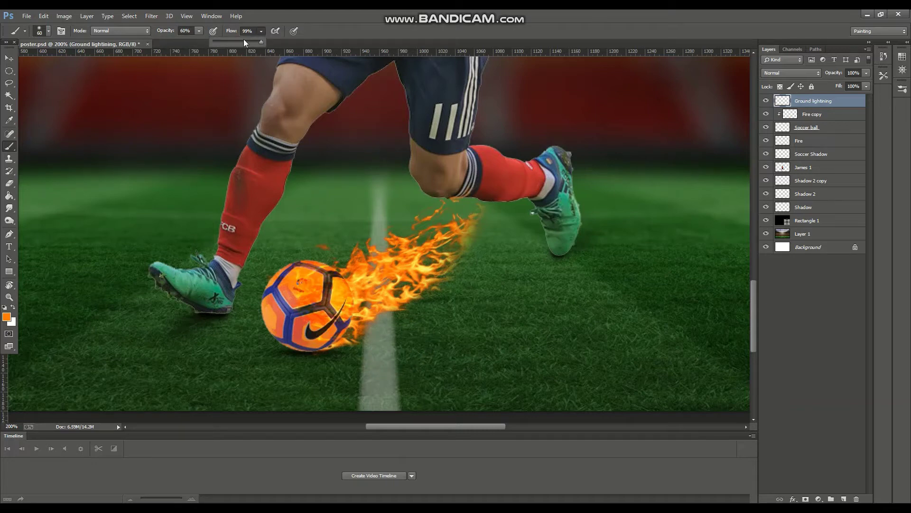
pyautogui.press(']')
pyautogui.press(']')
pyautogui.moveTo(394, 349); pyautogui.dragTo(520, 334)
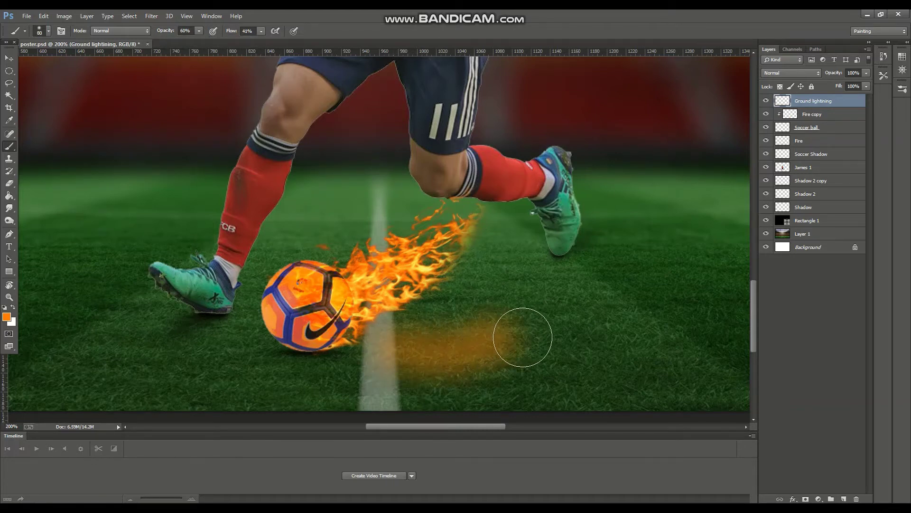
pyautogui.hotkey('ctrl', 'z')
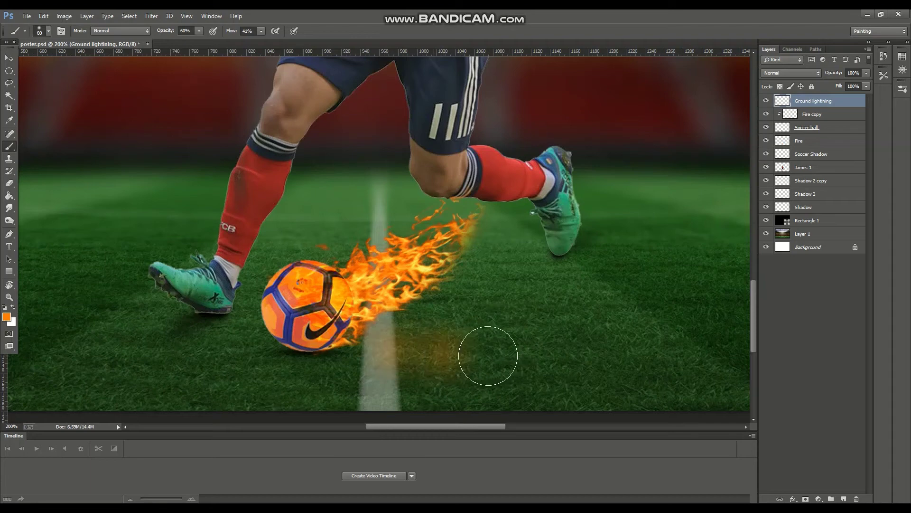
pyautogui.hotkey('ctrl', '-')
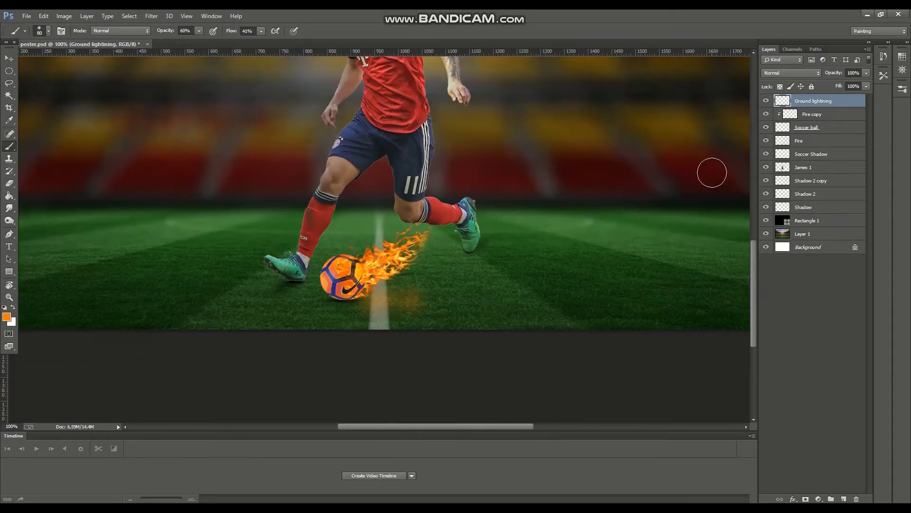
# Step: Set the Ground lightining layer to Overlay blending and add another new layer
pyautogui.click(777, 73)
pyautogui.click(772, 117)
pyautogui.click(792, 73)
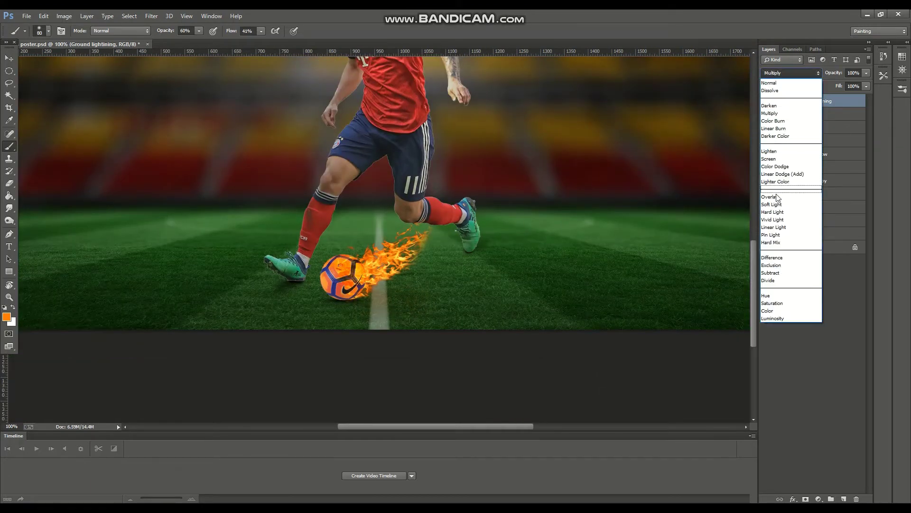
pyautogui.click(770, 197)
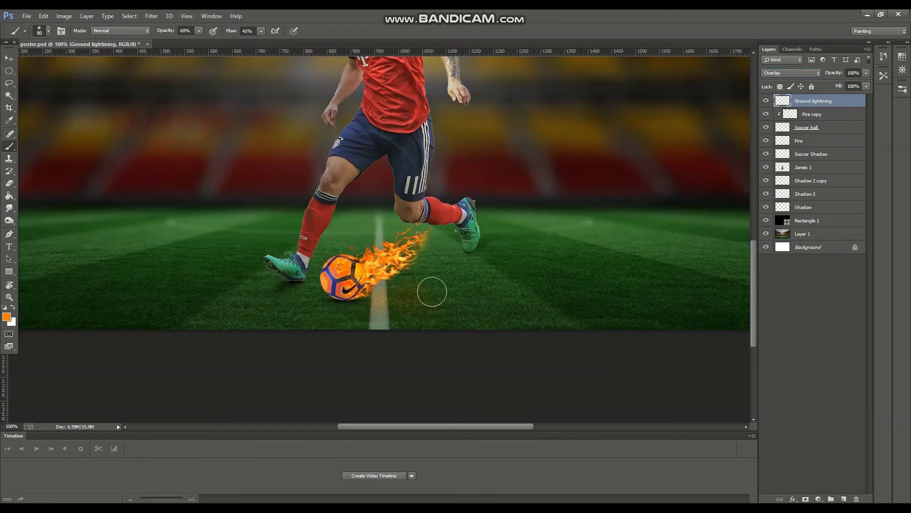
pyautogui.hotkey('ctrl', '+')
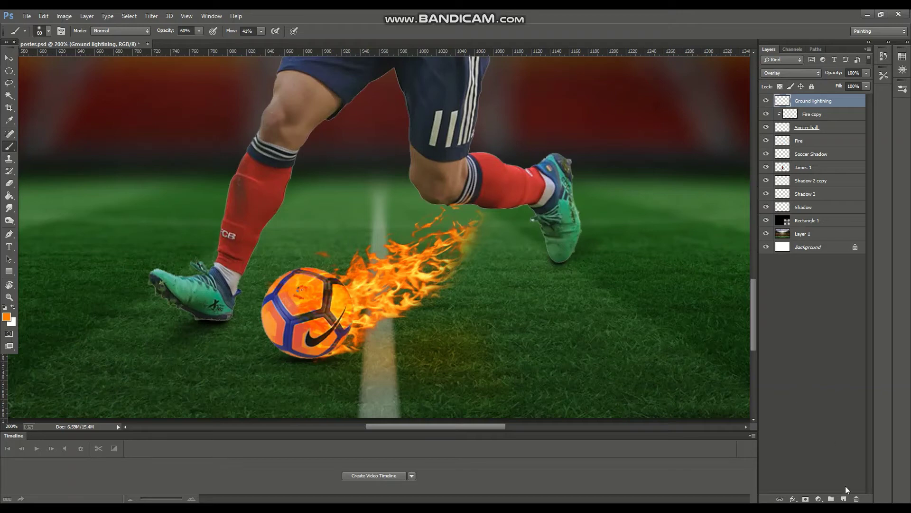
pyautogui.click(844, 499)
pyautogui.press('e')
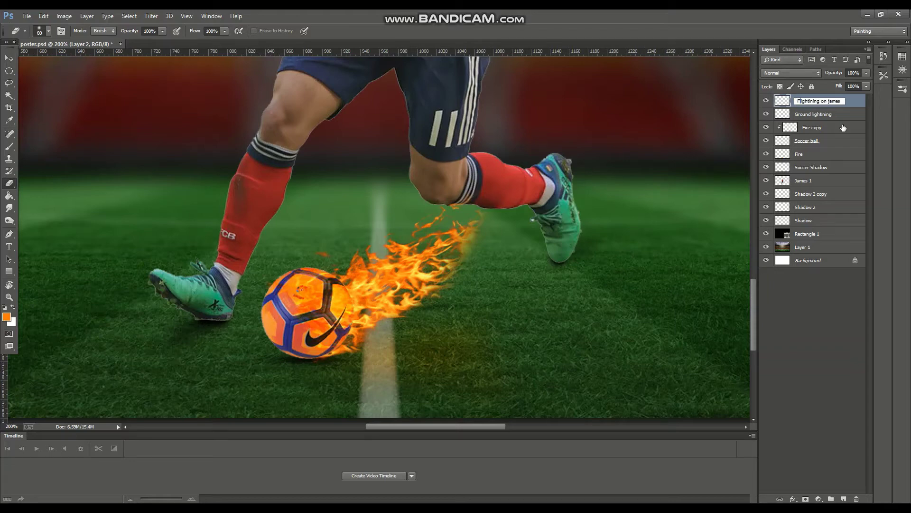
pyautogui.write('Fire')
# Step: Name the new layer Fire lightning on james and move it down above James 1
pyautogui.press('Return')
pyautogui.click(844, 289)
pyautogui.moveTo(829, 101)
pyautogui.mouseDown()
pyautogui.moveTo(828, 145)
pyautogui.moveTo(808, 171)
pyautogui.mouseUp()
pyautogui.click(807, 181)
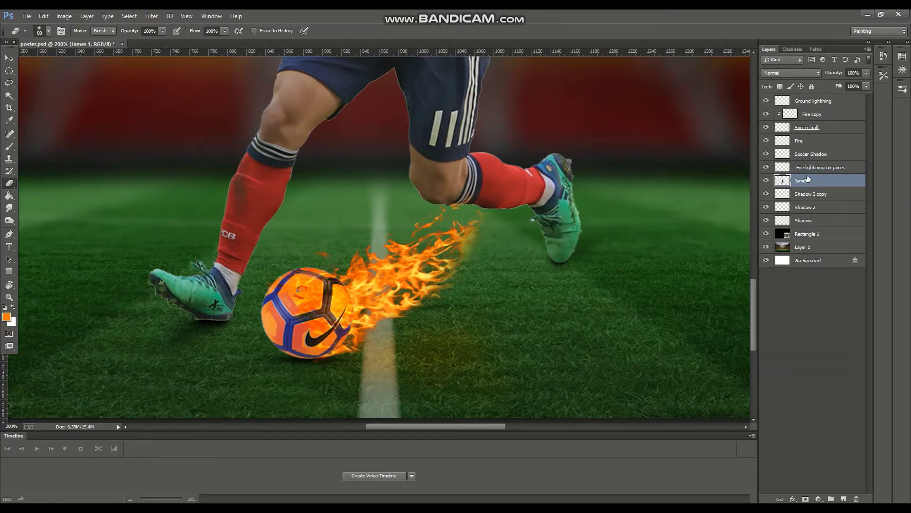
pyautogui.keyDown('alt'); pyautogui.click(809, 173); pyautogui.keyUp('alt')
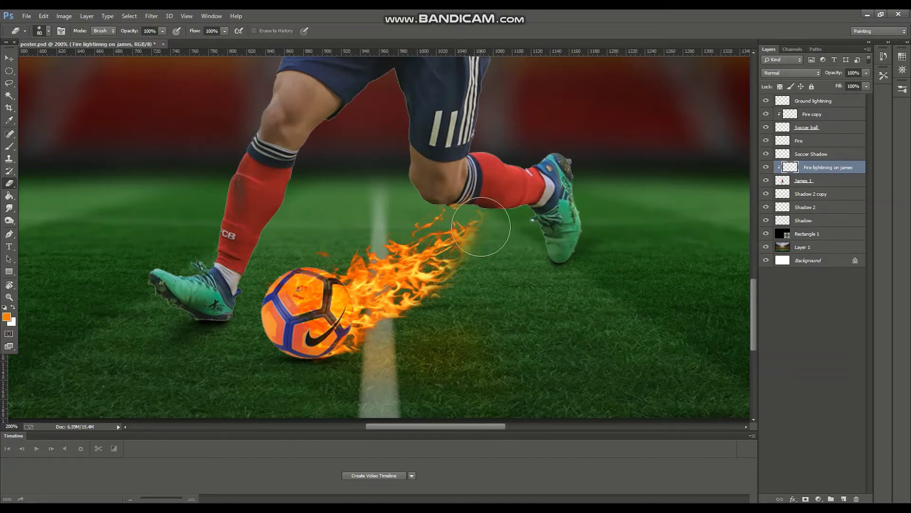
pyautogui.press('[')
pyautogui.press('[')
pyautogui.press('[')
# Step: Undo a stray James 1 duplicate and clip Fire lightning on james to James 1
pyautogui.click(809, 181)
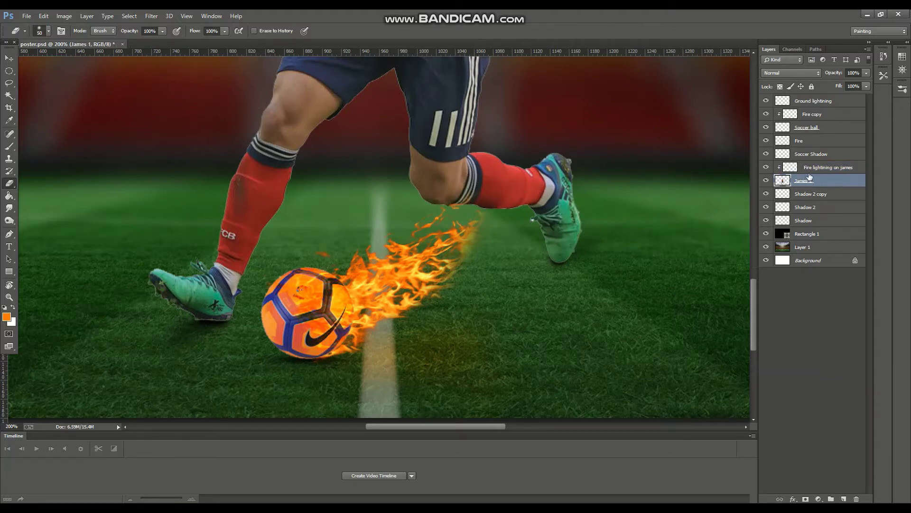
pyautogui.click(809, 172)
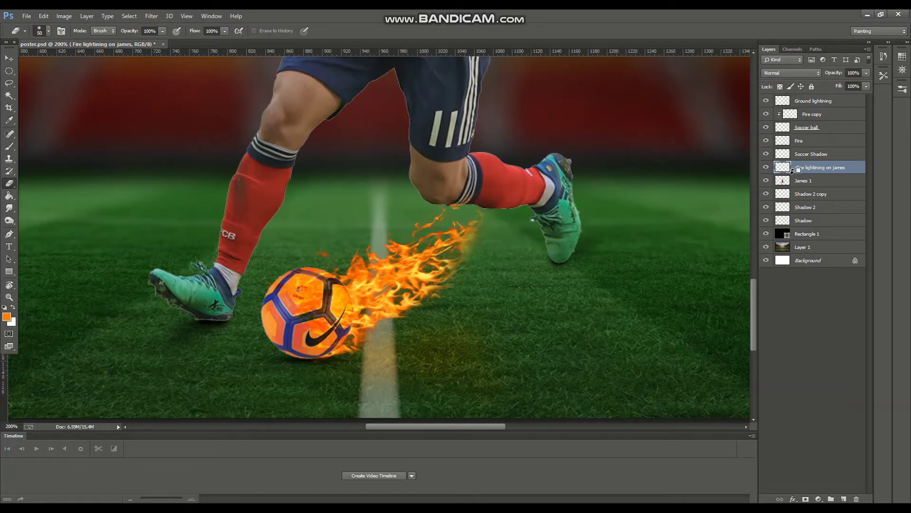
pyautogui.moveTo(791, 170); pyautogui.dragTo(807, 96)
pyautogui.click(808, 181)
pyautogui.hotkey('ctrl', 'j')
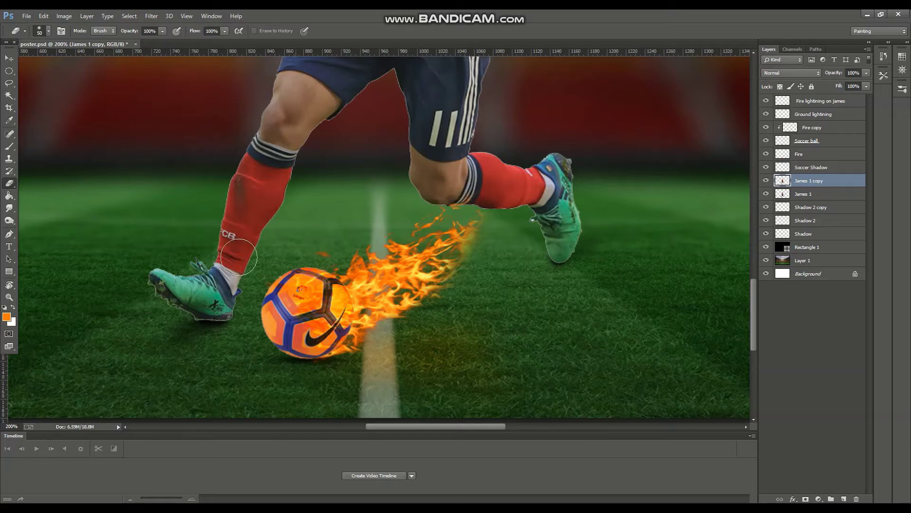
pyautogui.hotkey('ctrl', 'z')
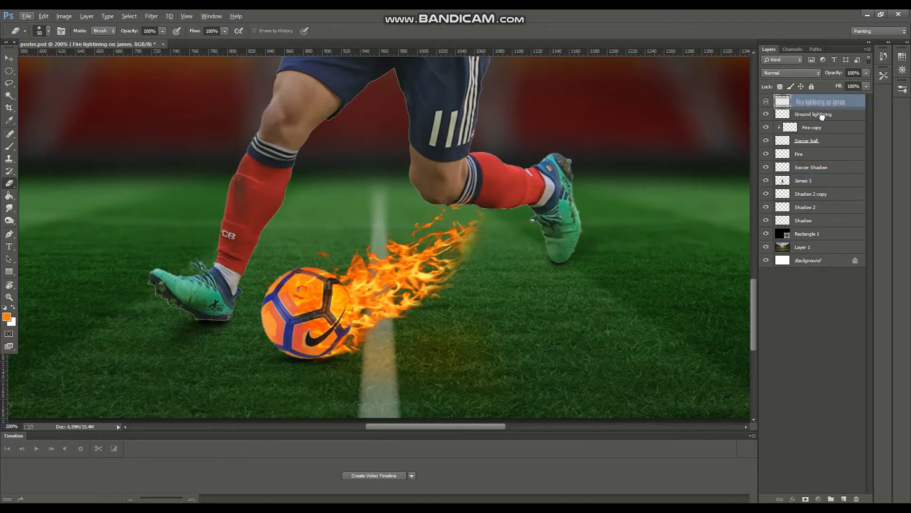
pyautogui.moveTo(829, 105); pyautogui.dragTo(823, 174)
pyautogui.hotkey('ctrl', 'alt', 'g')
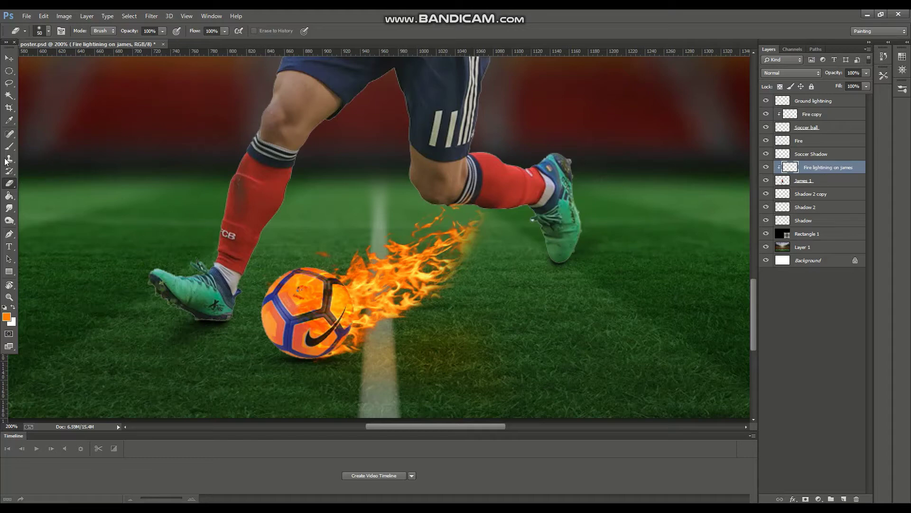
# Step: Take up the soft Brush, check the player's legs, then select the Ground lightning layer
pyautogui.click(9, 147)
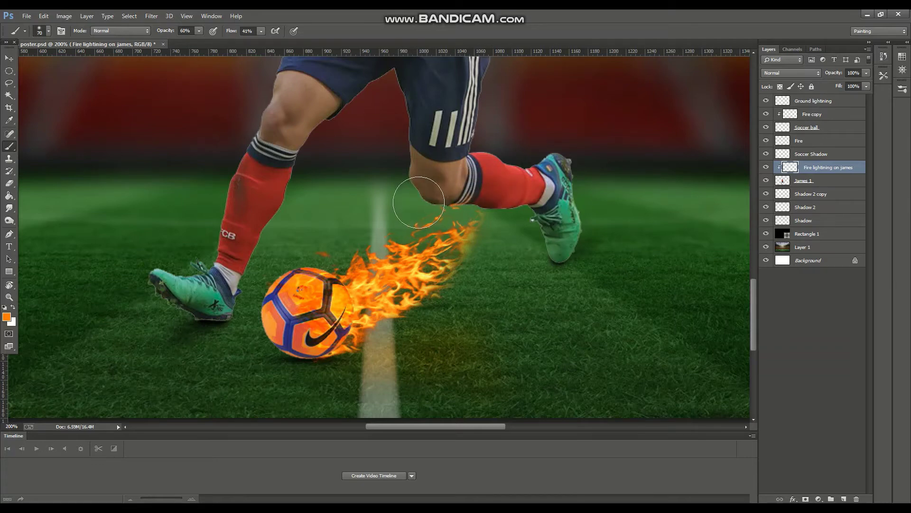
pyautogui.hotkey('ctrl', '-')
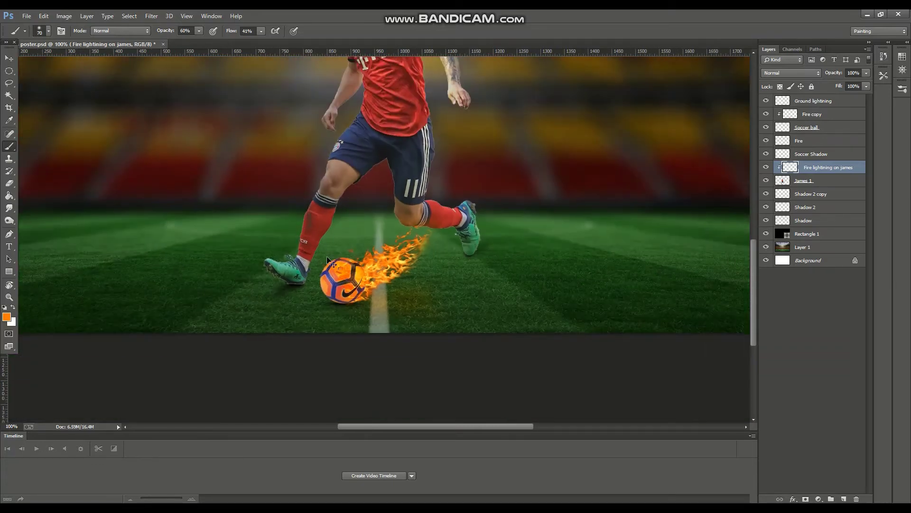
pyautogui.hotkey('ctrl', '+')
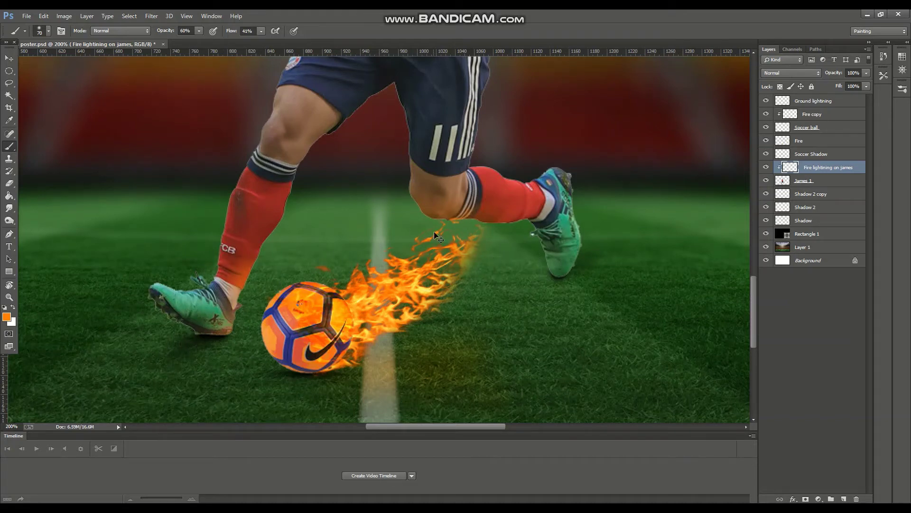
pyautogui.hotkey('ctrl', '-')
pyautogui.hotkey('ctrl', '-')
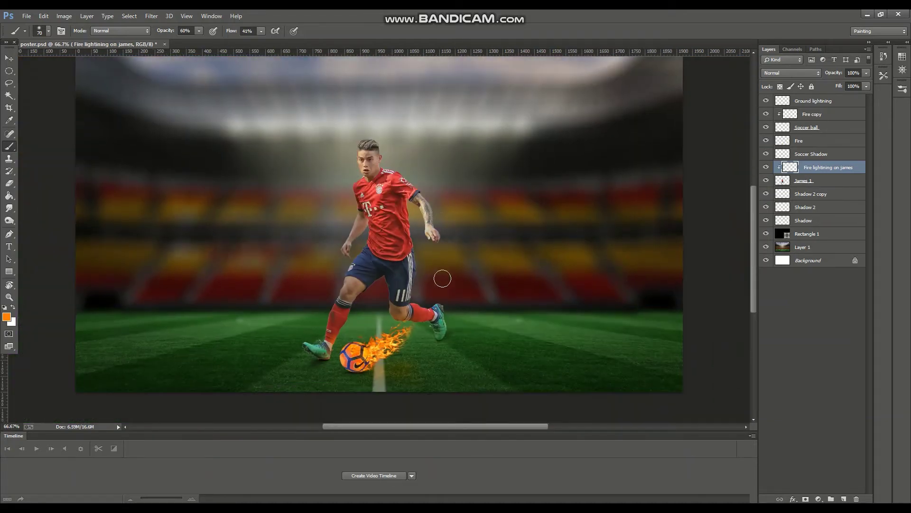
pyautogui.hotkey('ctrl', '+')
pyautogui.hotkey('ctrl', '-')
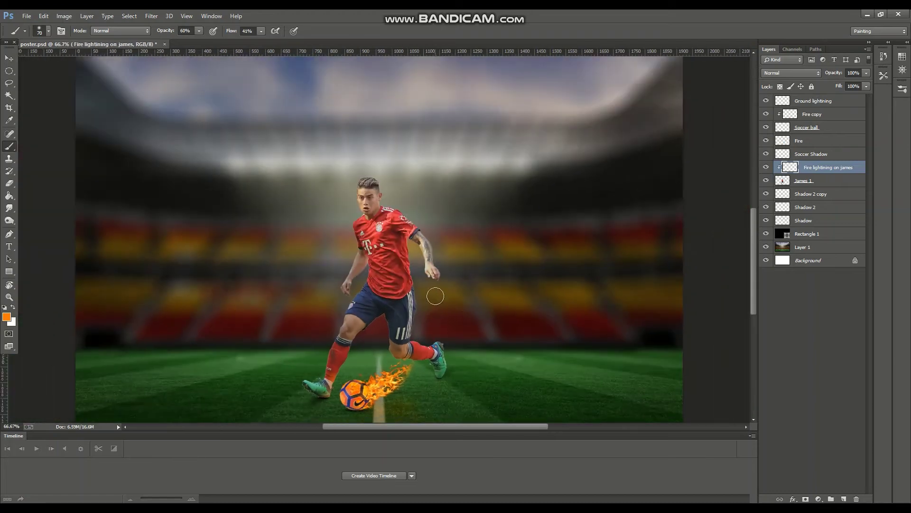
pyautogui.scroll(-2, 435, 296)
pyautogui.click(814, 101)
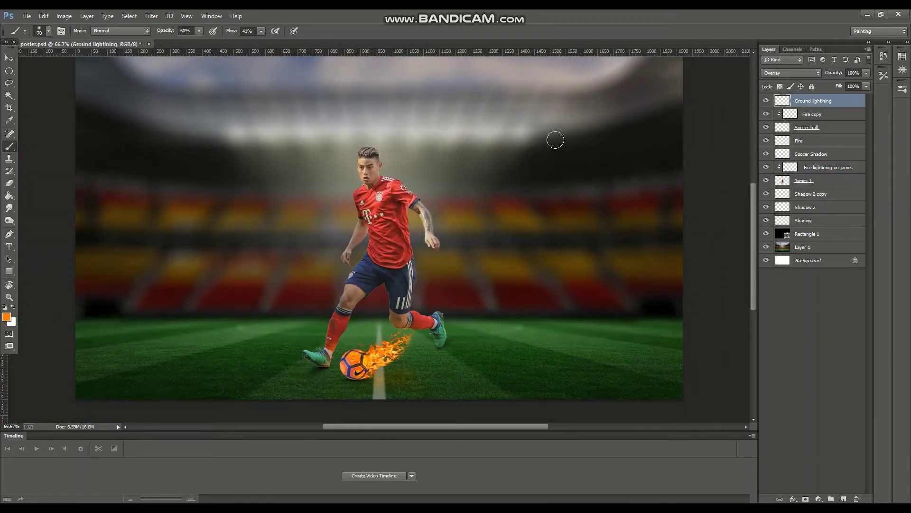
pyautogui.hotkey('ctrl', '-')
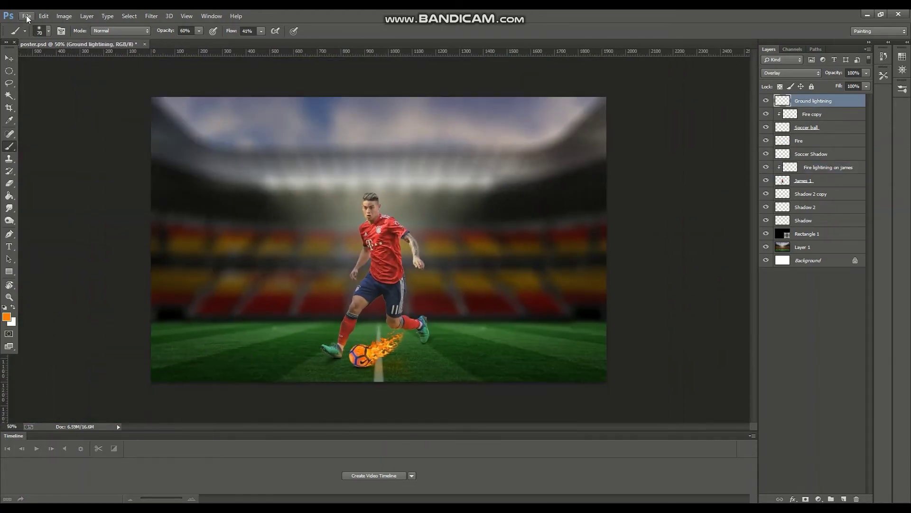
# Step: Open the standing player portrait PNG and paste it into the poster
pyautogui.click(27, 18)
pyautogui.click(38, 35)
pyautogui.click(365, 164)
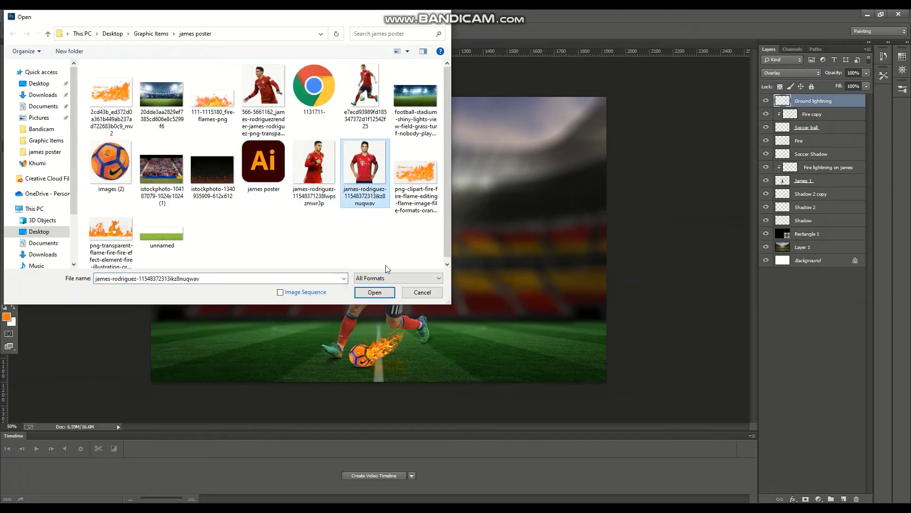
pyautogui.click(374, 292)
pyautogui.click(9, 95)
pyautogui.click(39, 118)
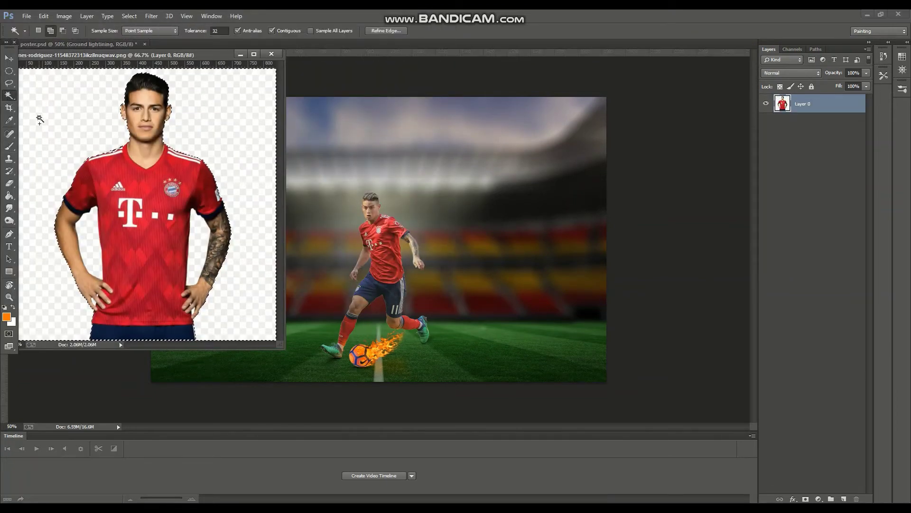
pyautogui.press('i')
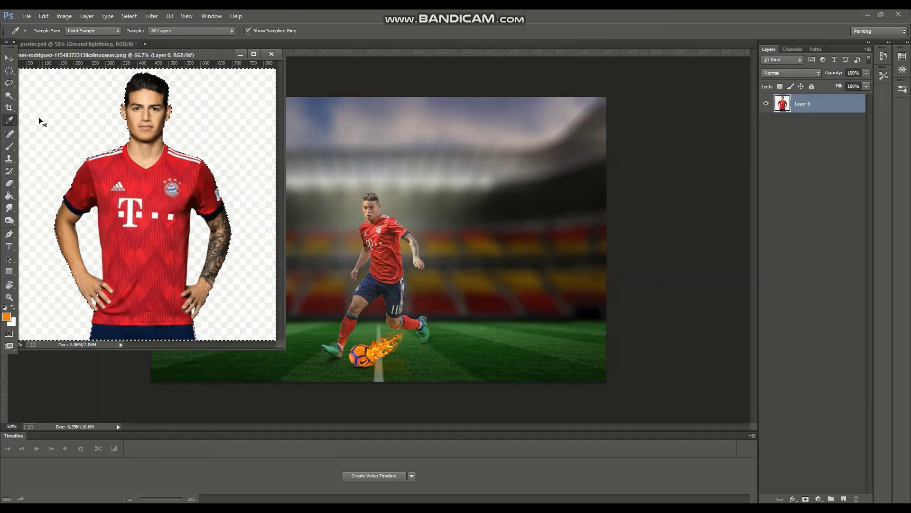
pyautogui.hotkey('ctrl', 'c')
pyautogui.hotkey('ctrl', 'w')
pyautogui.hotkey('ctrl', 'v')
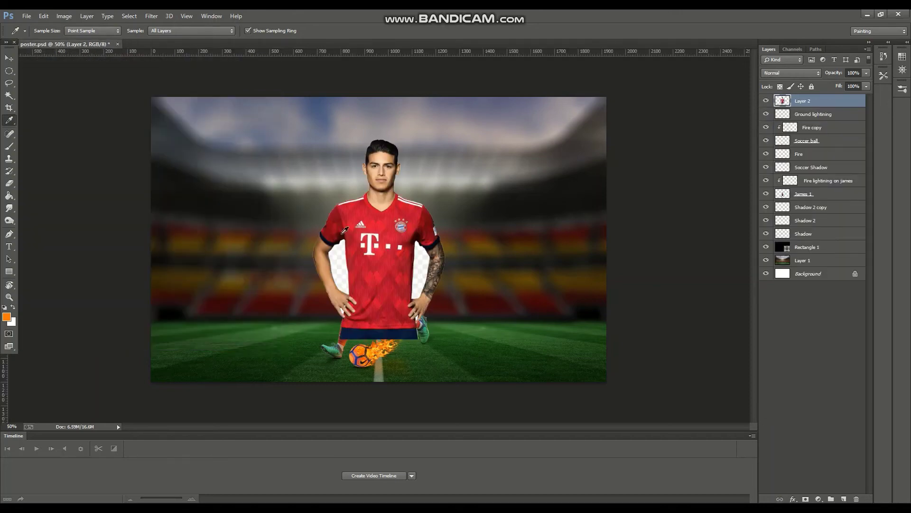
# Step: Magic Wand and delete the empty gaps on both sides of the torso, then deselect
pyautogui.click(9, 95)
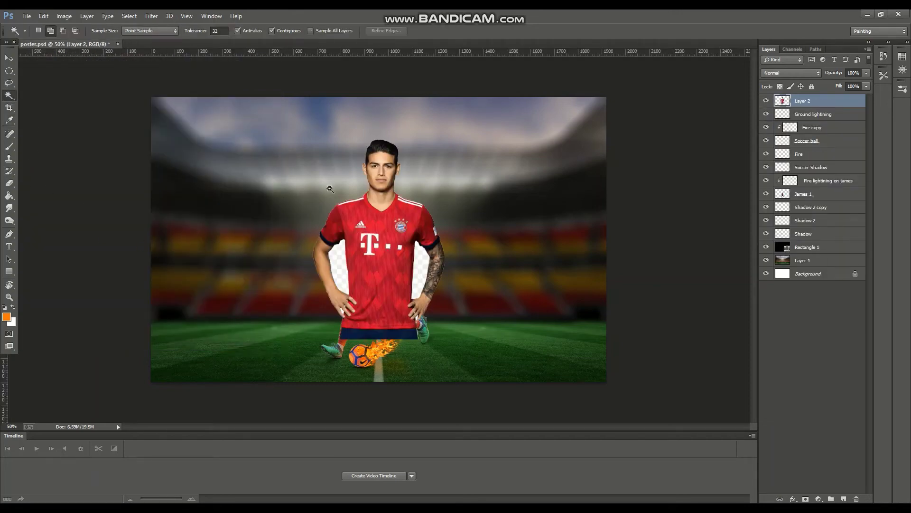
pyautogui.click(337, 269)
pyautogui.press('Delete')
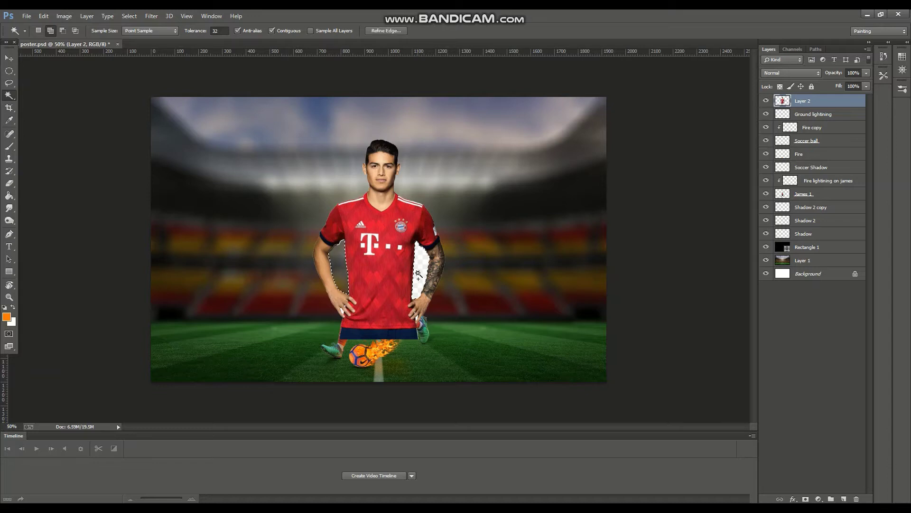
pyautogui.click(419, 275)
pyautogui.press('Delete')
pyautogui.rightClick(418, 274)
pyautogui.click(442, 153)
# Step: Move the portrait layer just above Rectangle 1 and place it on the left
pyautogui.press('v')
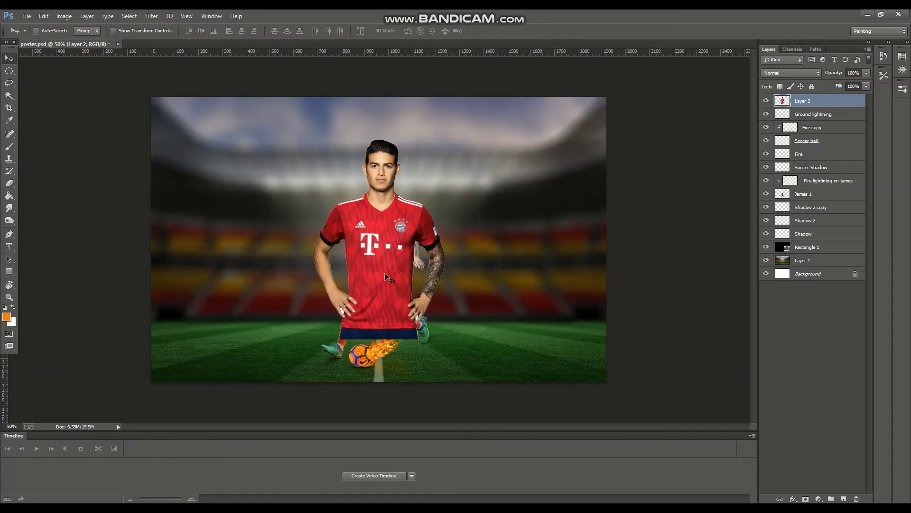
pyautogui.moveTo(384, 274); pyautogui.dragTo(253, 238)
pyautogui.moveTo(264, 324); pyautogui.dragTo(284, 312)
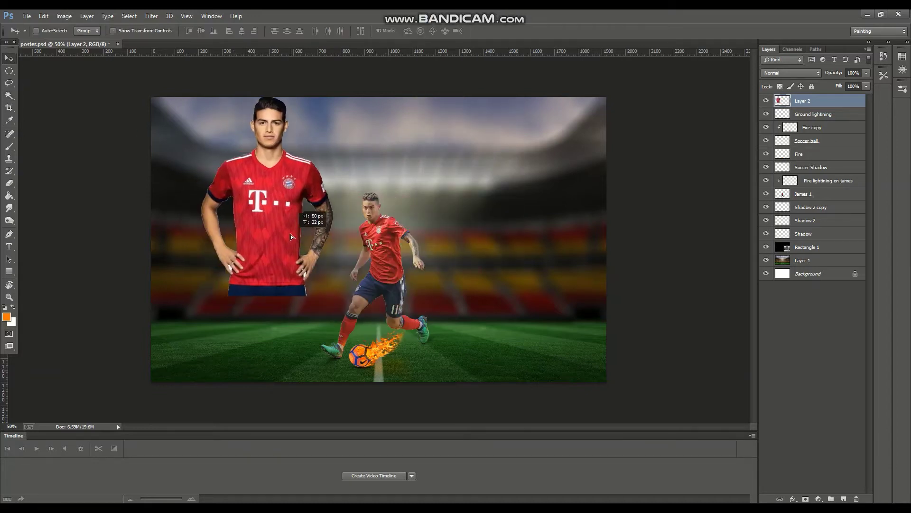
pyautogui.moveTo(807, 101); pyautogui.dragTo(824, 244)
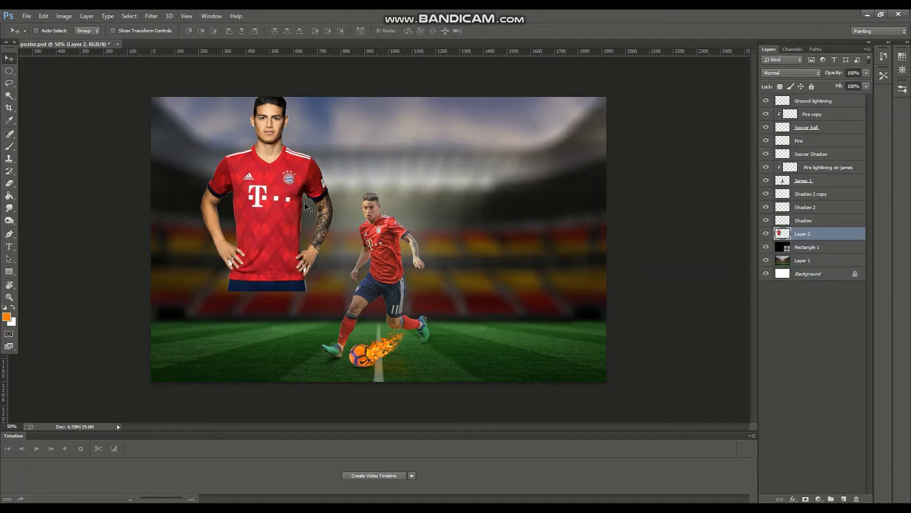
pyautogui.moveTo(307, 206)
pyautogui.mouseDown()
pyautogui.moveTo(404, 220)
pyautogui.moveTo(267, 208)
pyautogui.mouseUp()
# Step: Select the white gap between the fingers with the Magic Wand, then deselect
pyautogui.click(9, 185)
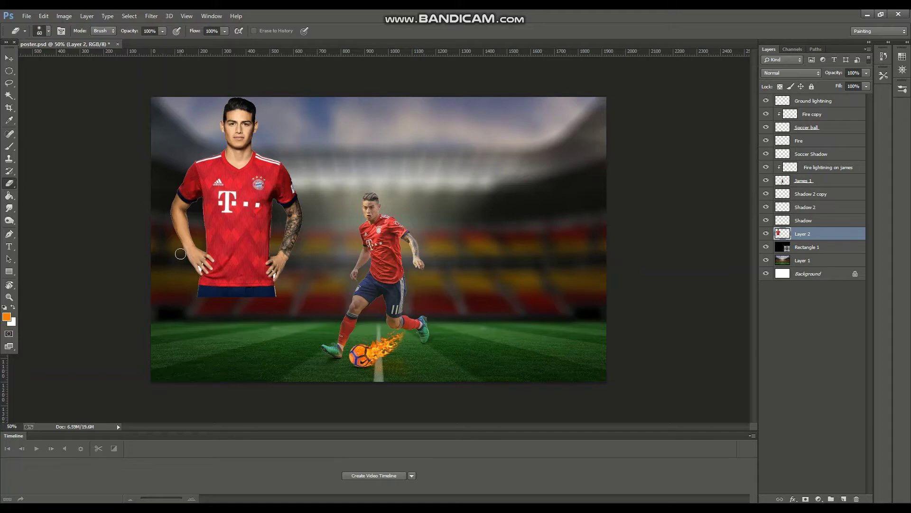
pyautogui.press(']')
pyautogui.press(']')
pyautogui.press(']')
pyautogui.moveTo(295, 290); pyautogui.dragTo(250, 309)
pyautogui.hotkey('ctrl', 'alt', 'z')
pyautogui.hotkey('ctrl', 'alt', 'z')
pyautogui.hotkey('ctrl', 'alt', 'z')
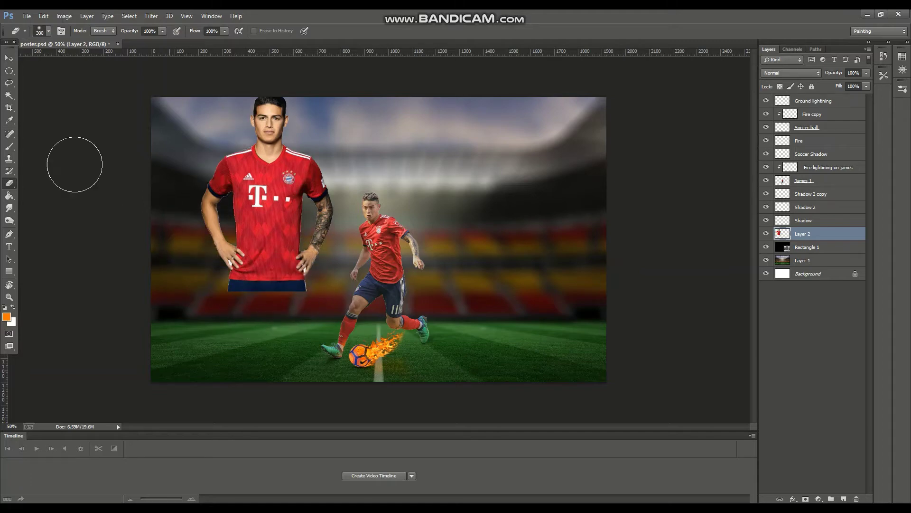
pyautogui.click(10, 96)
pyautogui.hotkey('ctrl', '+')
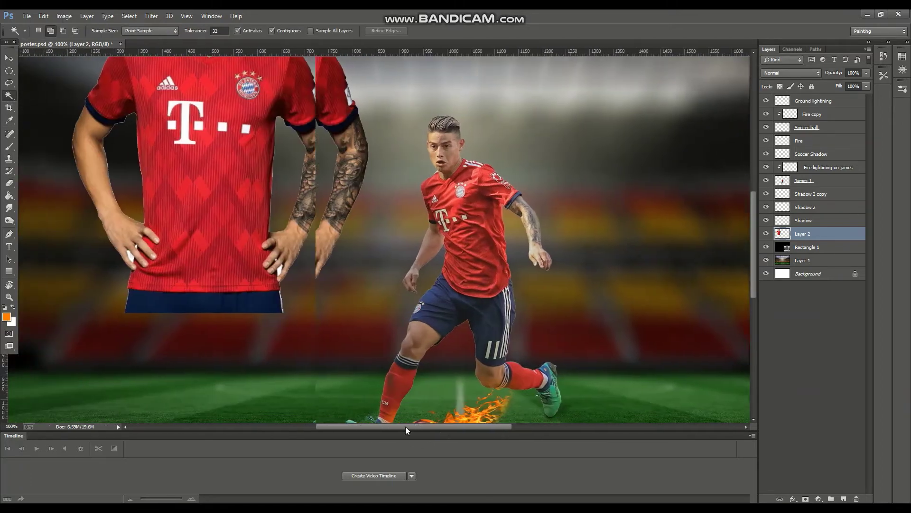
pyautogui.moveTo(417, 426); pyautogui.dragTo(381, 426)
pyautogui.click(232, 258)
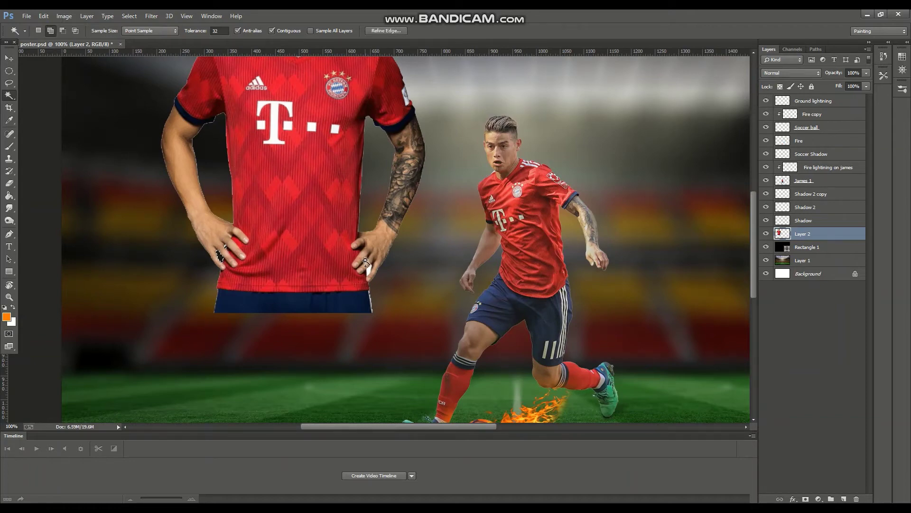
pyautogui.rightClick(367, 284)
pyautogui.click(417, 171)
pyautogui.hotkey('ctrl', '-')
pyautogui.hotkey('ctrl', '-')
# Step: Erase the navy band at the shirt bottom and centre the portrait behind the kicking player
pyautogui.click(9, 183)
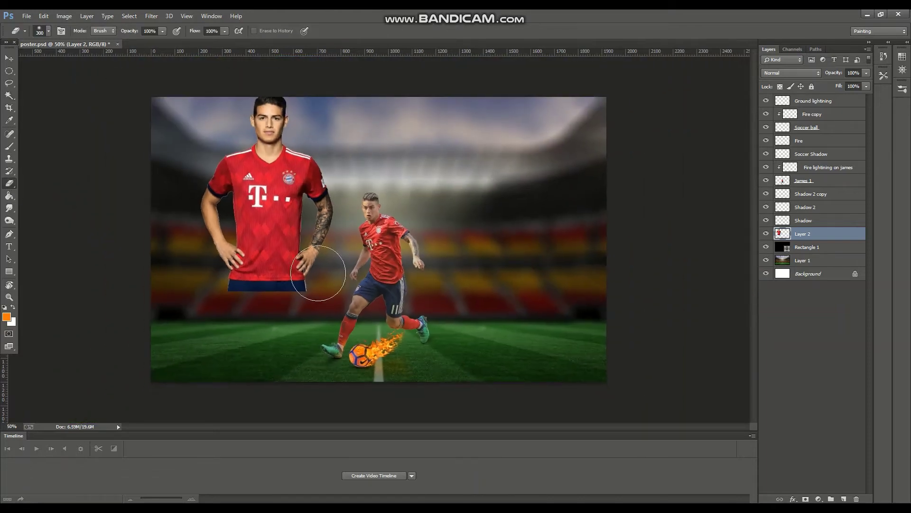
pyautogui.moveTo(258, 326); pyautogui.dragTo(241, 337)
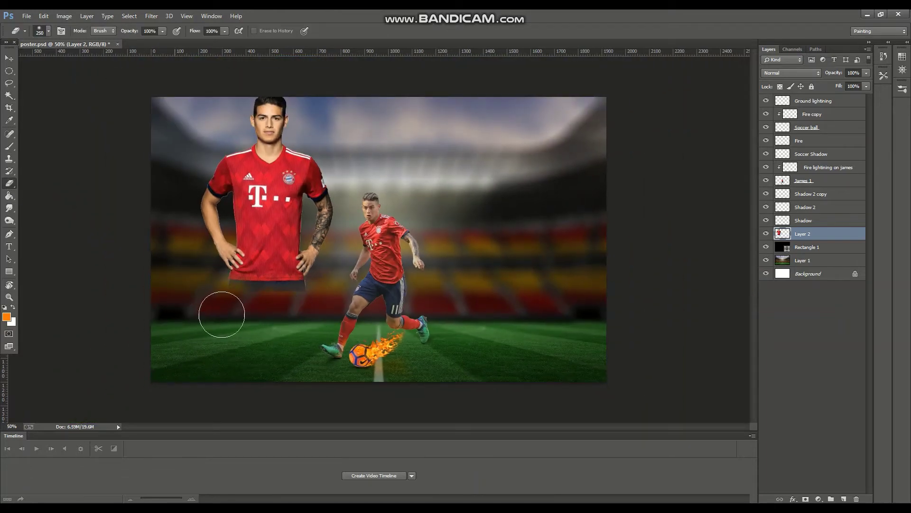
pyautogui.press(']')
pyautogui.moveTo(324, 287); pyautogui.dragTo(255, 312)
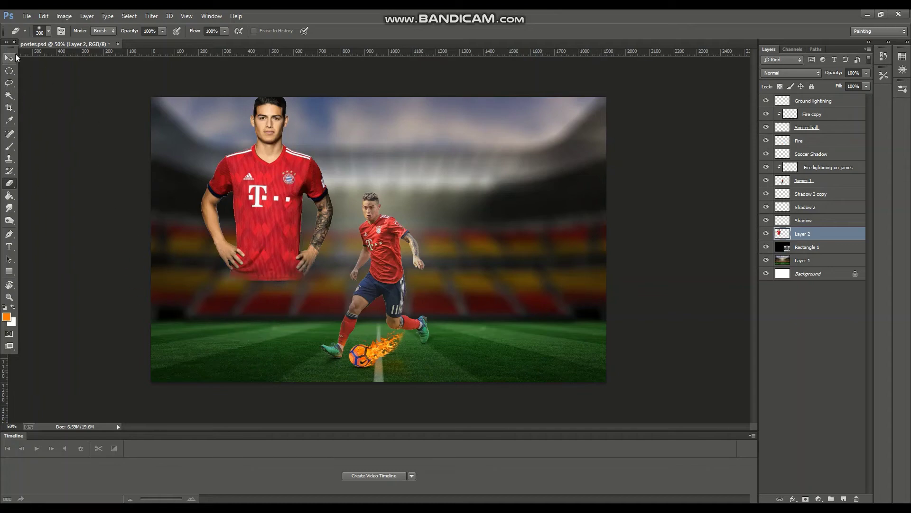
pyautogui.press('v')
pyautogui.moveTo(261, 172); pyautogui.dragTo(370, 173)
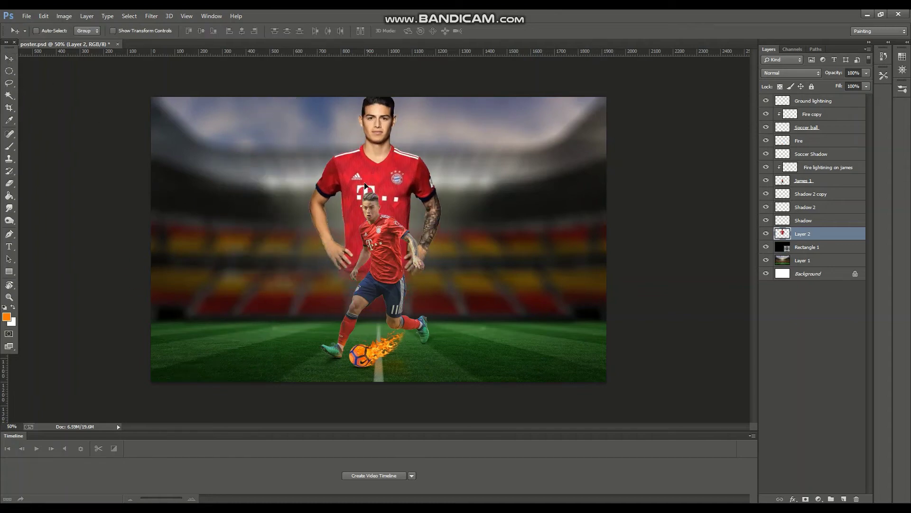
# Step: Enlarge the portrait slightly and fade it to 63% opacity
pyautogui.hotkey('ctrl', 't')
pyautogui.moveTo(435, 291); pyautogui.dragTo(452, 311)
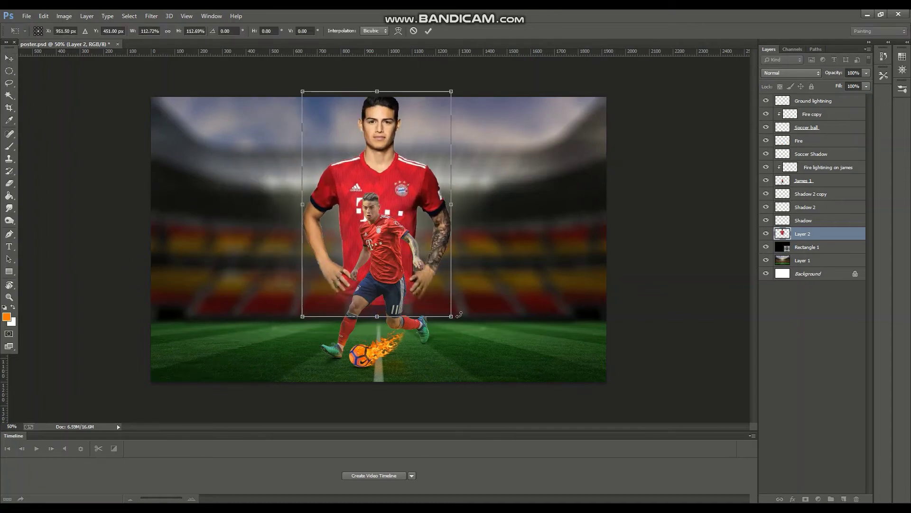
pyautogui.press('Return')
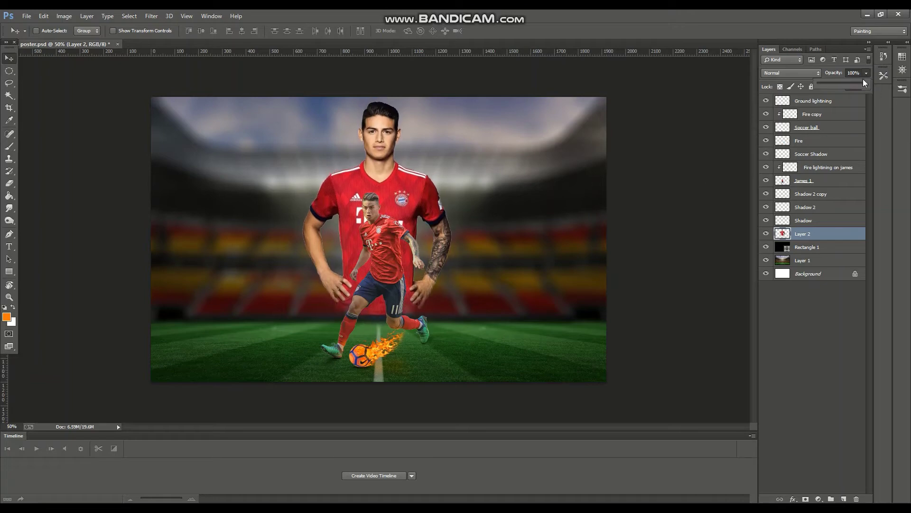
pyautogui.moveTo(863, 78); pyautogui.dragTo(846, 81)
# Step: Apply a small-radius Gaussian Blur to the faded portrait
pyautogui.click(152, 15)
pyautogui.moveTo(156, 130)
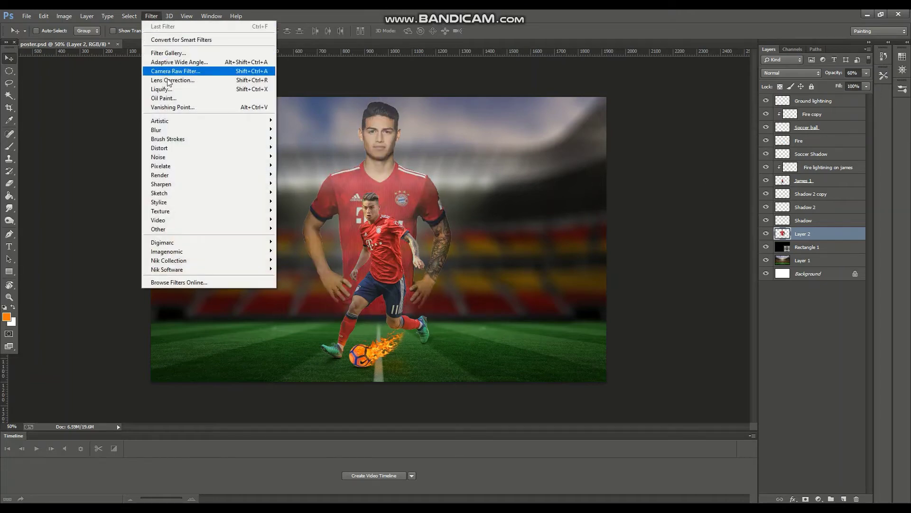
pyautogui.click(302, 196)
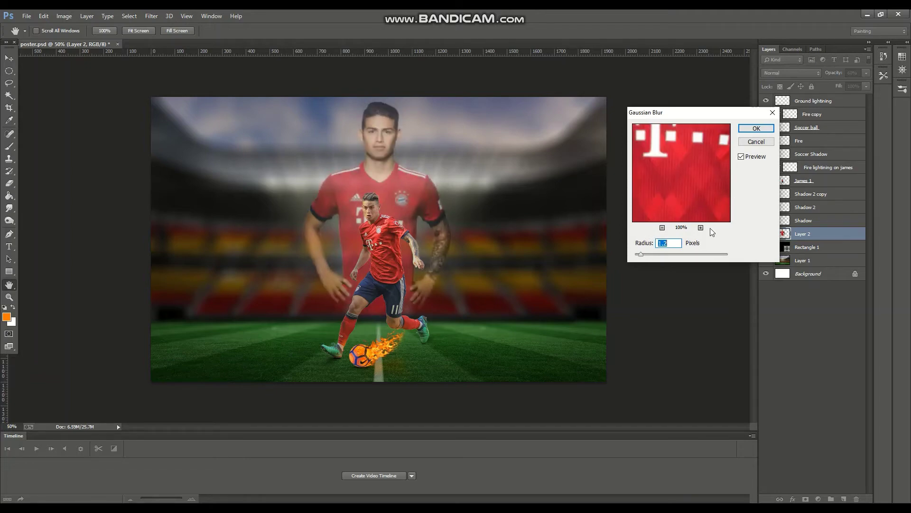
pyautogui.click(760, 128)
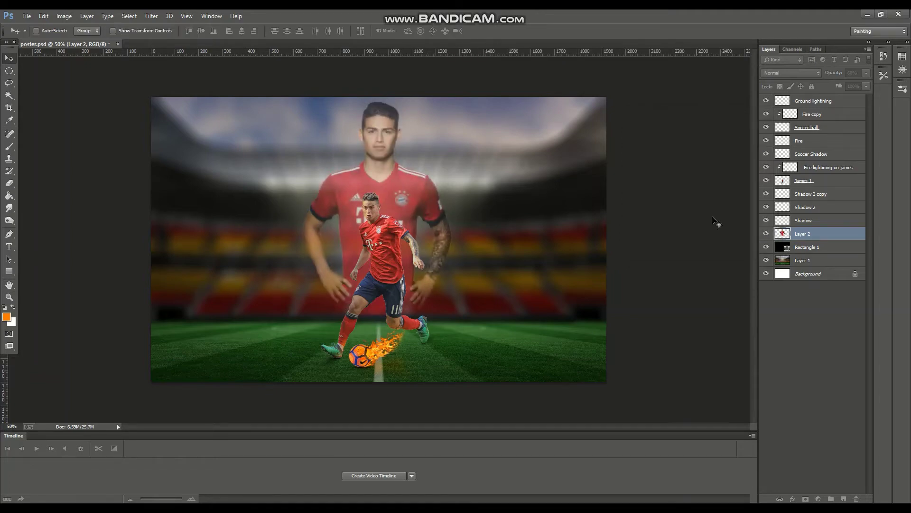
# Step: Open the thumbs-up player image and switch to a selection-painting tool
pyautogui.click(26, 16)
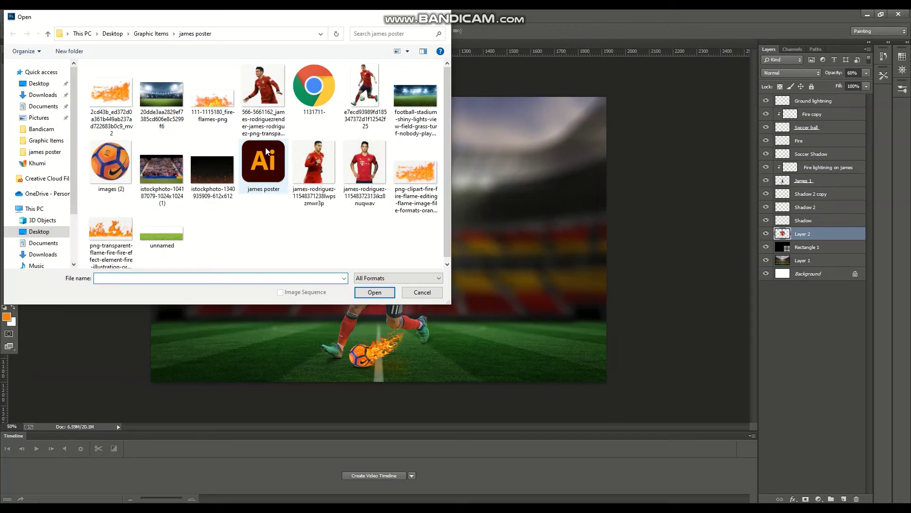
pyautogui.doubleClick(313, 164)
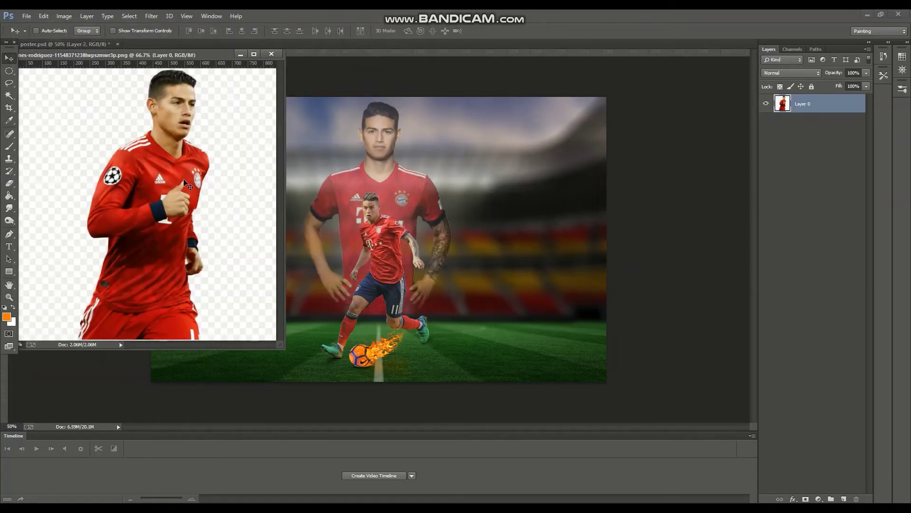
pyautogui.click(9, 95)
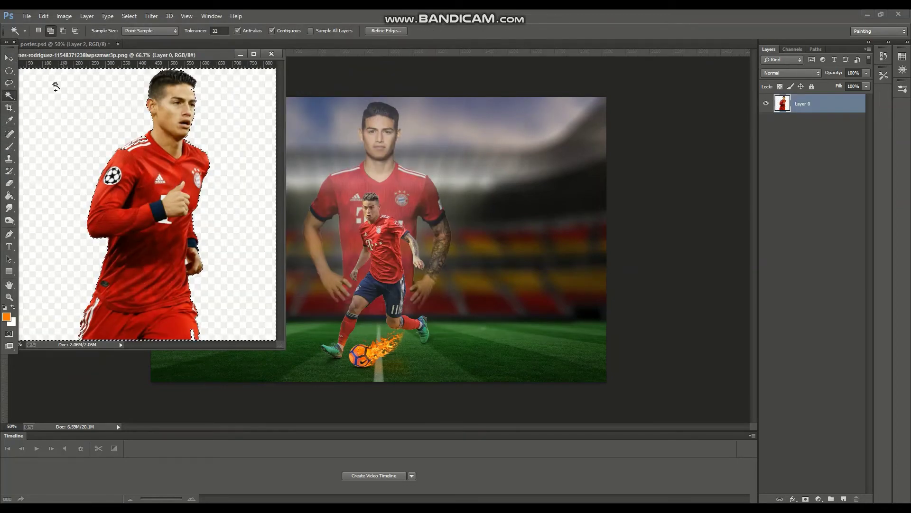
pyautogui.click(23, 84)
pyautogui.rightClick(9, 95)
pyautogui.click(56, 103)
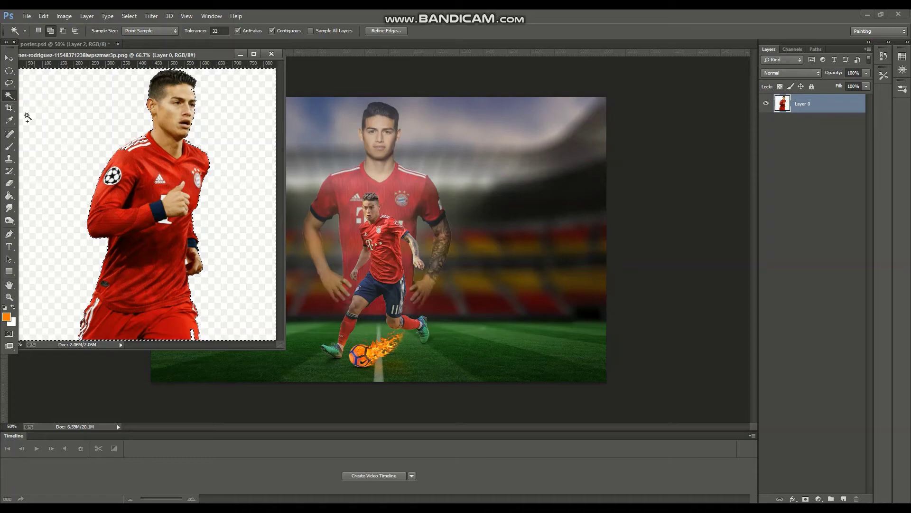
pyautogui.rightClick(9, 95)
pyautogui.click(56, 94)
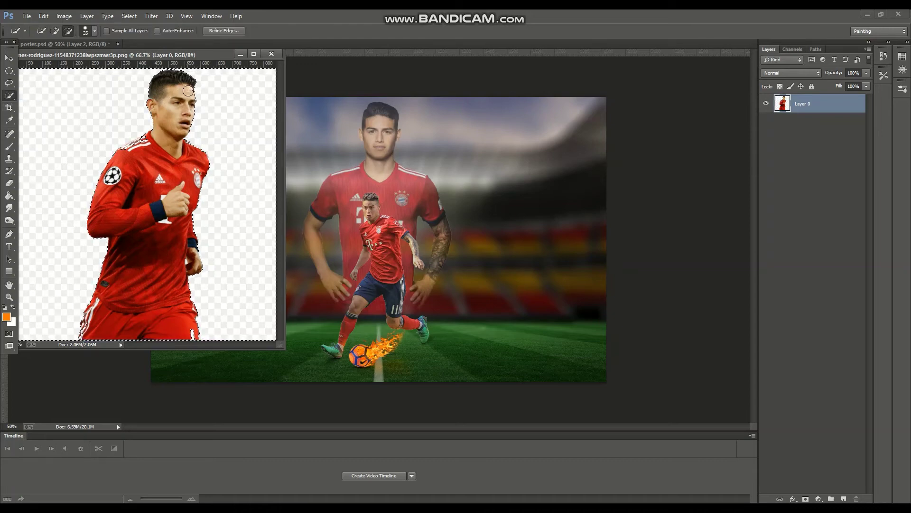
# Step: Undo a paste into the poster and reopen the thumbs-up player image
pyautogui.click(273, 54)
pyautogui.hotkey('ctrl', 'v')
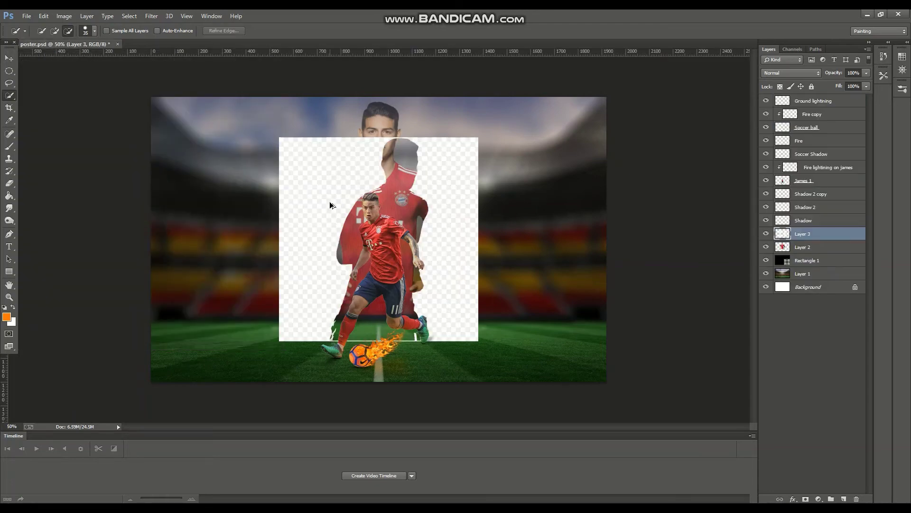
pyautogui.hotkey('ctrl', 'z')
pyautogui.click(27, 16)
pyautogui.click(35, 32)
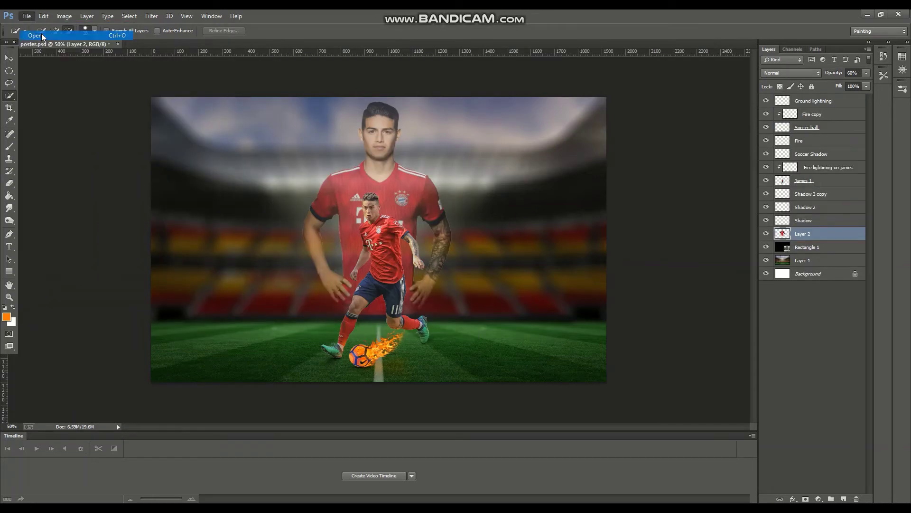
pyautogui.click(318, 190)
pyautogui.click(398, 278)
pyautogui.click(357, 284)
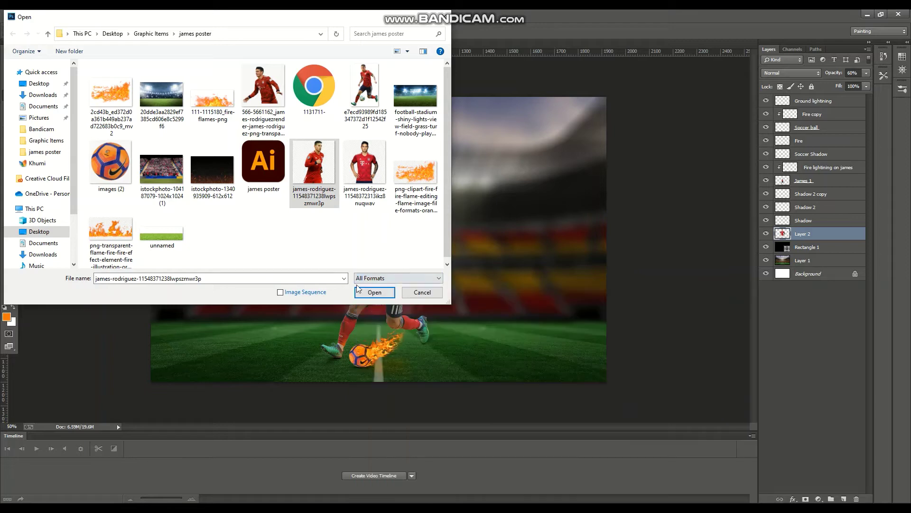
# Step: Bring the thumbs-up player into the poster and place it on the left side
pyautogui.rightClick(12, 99)
pyautogui.click(47, 107)
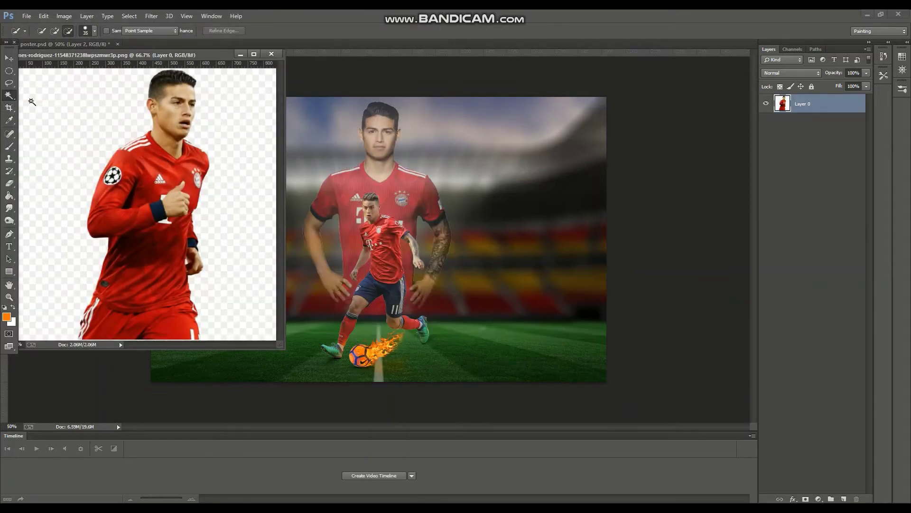
pyautogui.click(73, 138)
pyautogui.rightClick(9, 98)
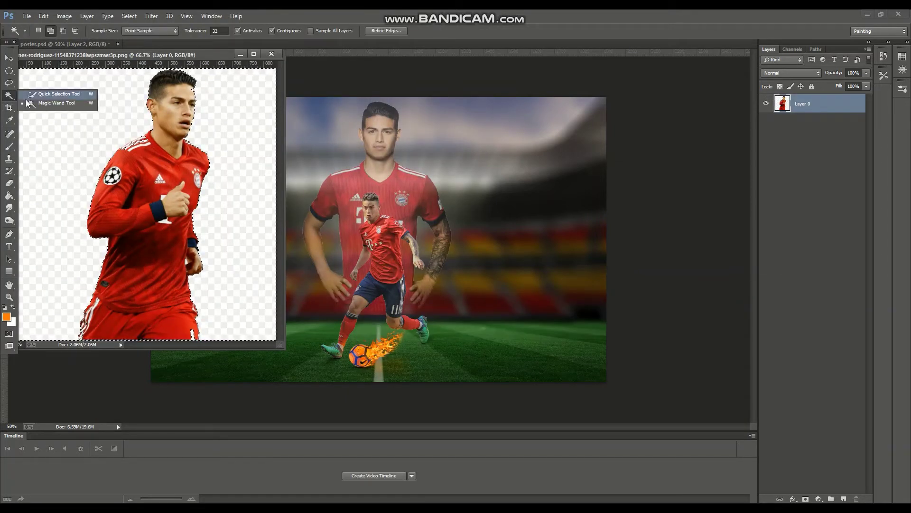
pyautogui.click(47, 95)
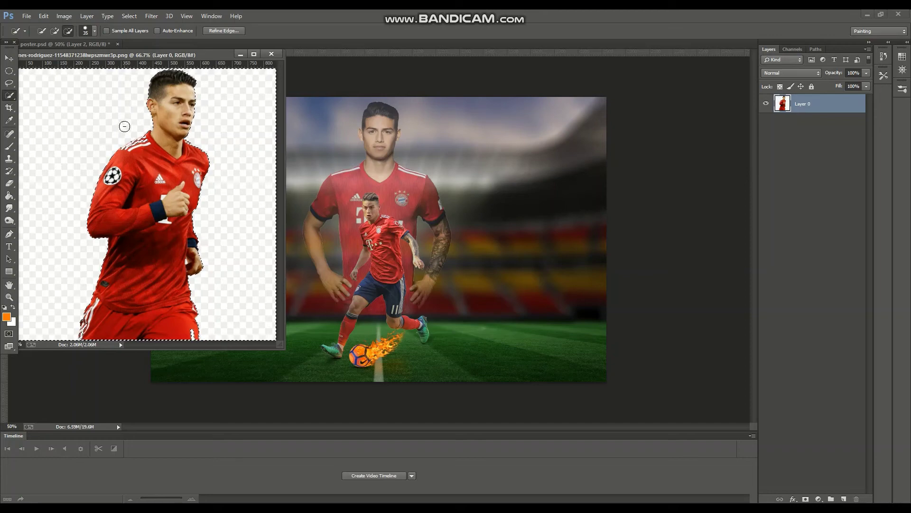
pyautogui.click(271, 54)
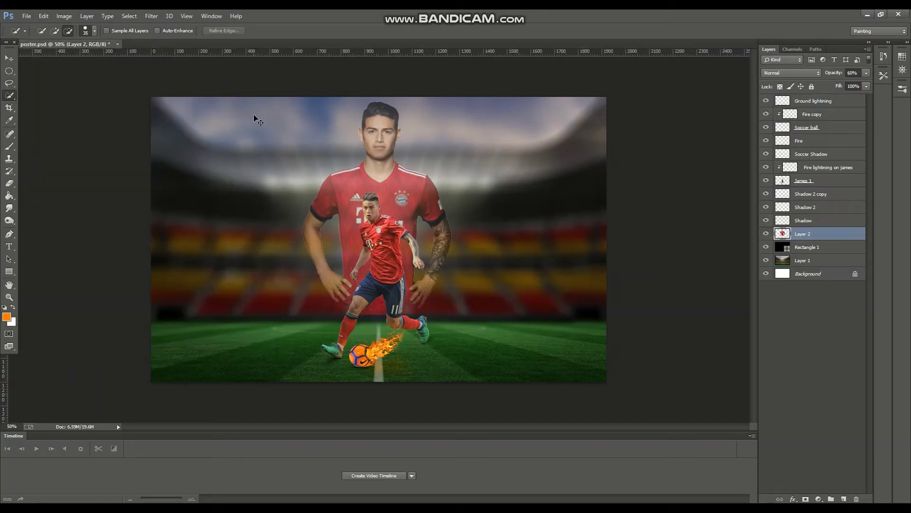
pyautogui.hotkey('ctrl', 'v')
pyautogui.press('v')
pyautogui.moveTo(406, 214)
pyautogui.mouseDown()
pyautogui.moveTo(169, 172)
pyautogui.moveTo(226, 173)
pyautogui.mouseUp()
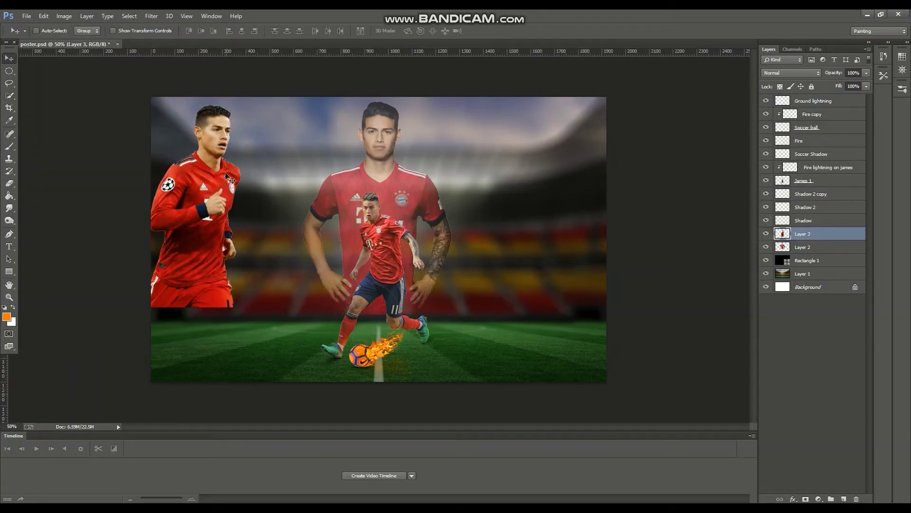
# Step: Fade out the left portrait's lower body with the Eraser
pyautogui.hotkey('ctrl', '+')
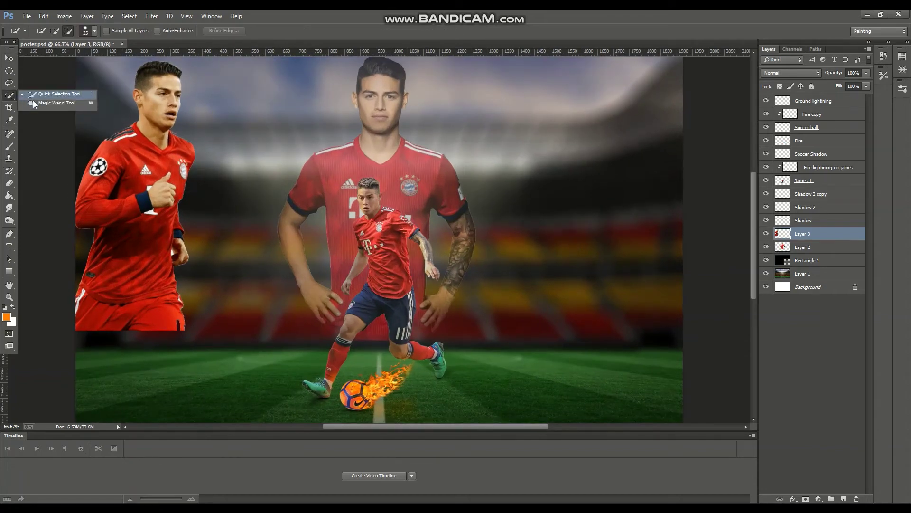
pyautogui.moveTo(9, 95); pyautogui.dragTo(52, 106)
pyautogui.rightClick(190, 252)
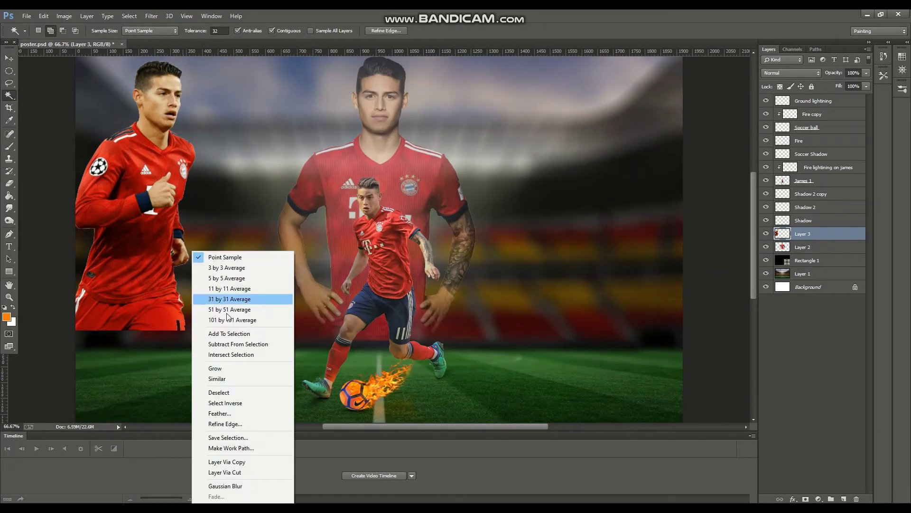
pyautogui.click(243, 393)
pyautogui.hotkey('ctrl', '-')
pyautogui.click(9, 185)
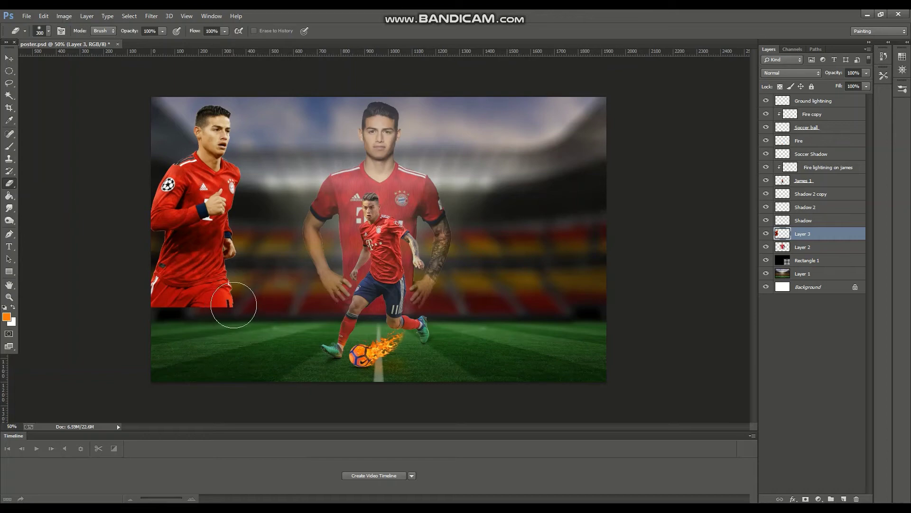
pyautogui.moveTo(227, 305)
pyautogui.mouseDown()
pyautogui.moveTo(153, 320)
pyautogui.moveTo(247, 278)
pyautogui.mouseUp()
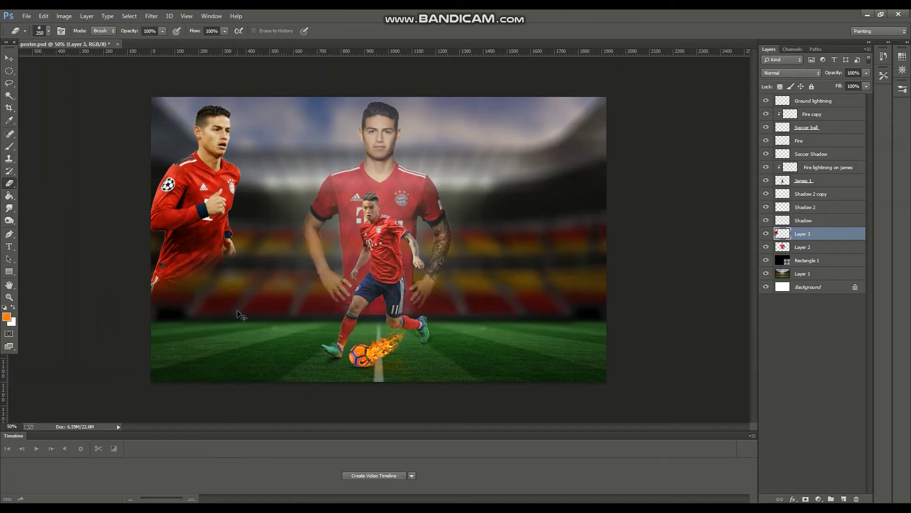
pyautogui.hotkey('ctrl', 'z')
# Step: Enlarge the left portrait with Free Transform, then open the file picker
pyautogui.hotkey('ctrl', 't')
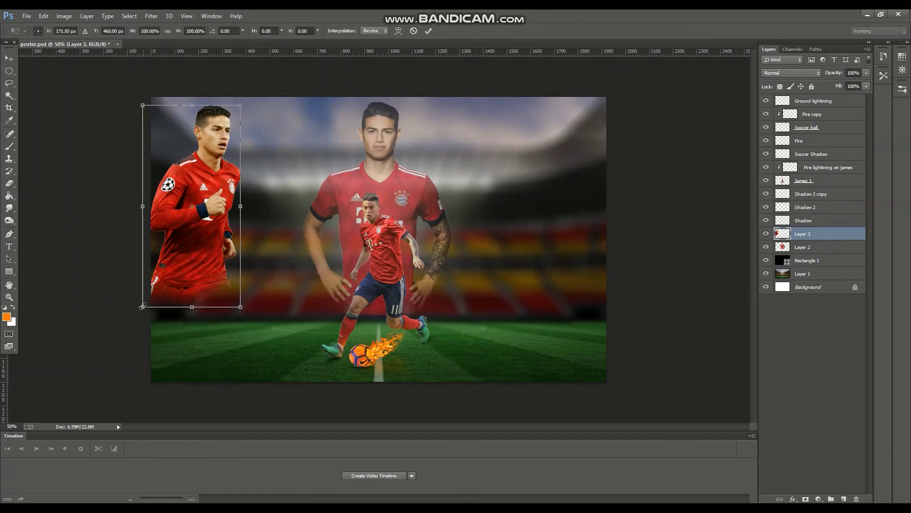
pyautogui.moveTo(142, 309); pyautogui.dragTo(126, 336)
pyautogui.press('Return')
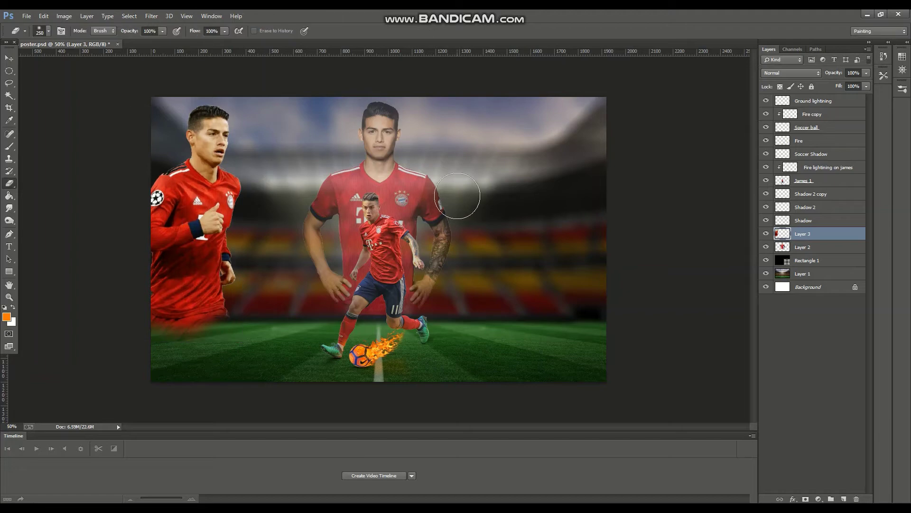
pyautogui.click(26, 16)
pyautogui.click(38, 37)
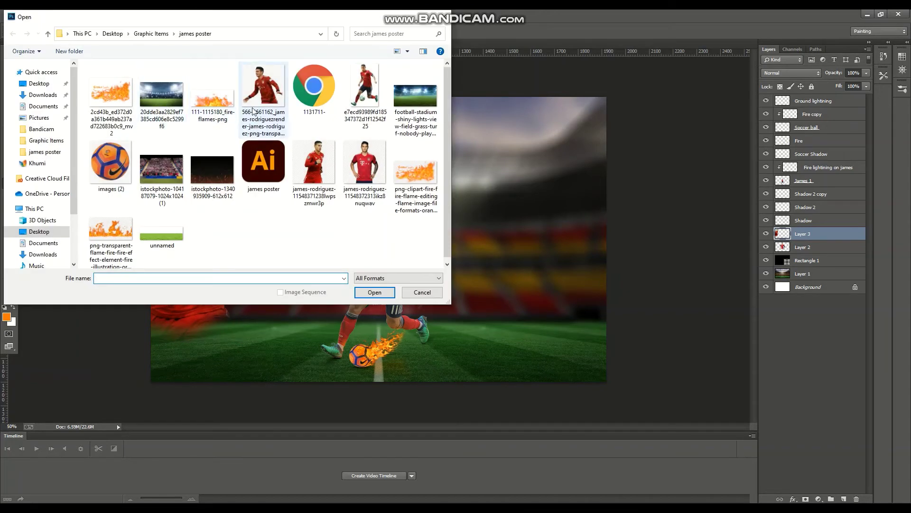
# Step: Open the celebrating player image and drag it into the poster's upper right
pyautogui.click(263, 100)
pyautogui.click(375, 292)
pyautogui.click(10, 96)
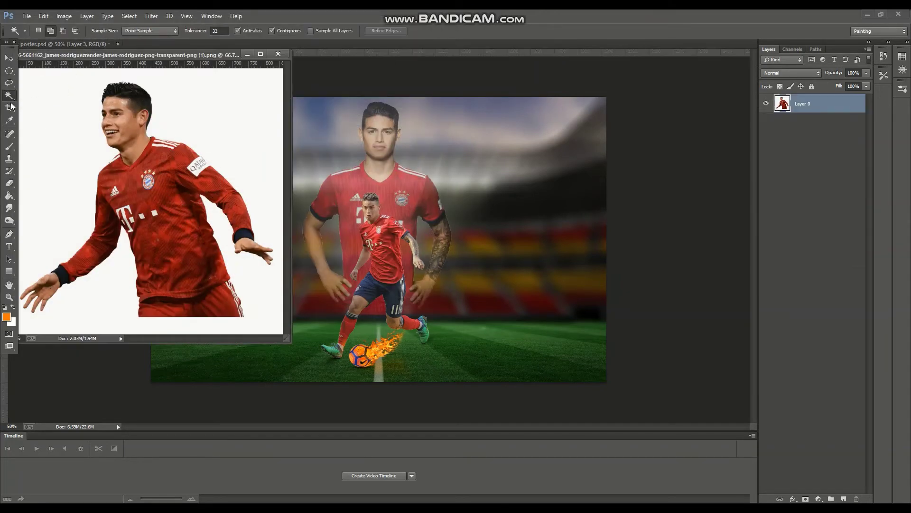
pyautogui.click(9, 57)
pyautogui.moveTo(244, 189); pyautogui.dragTo(435, 223)
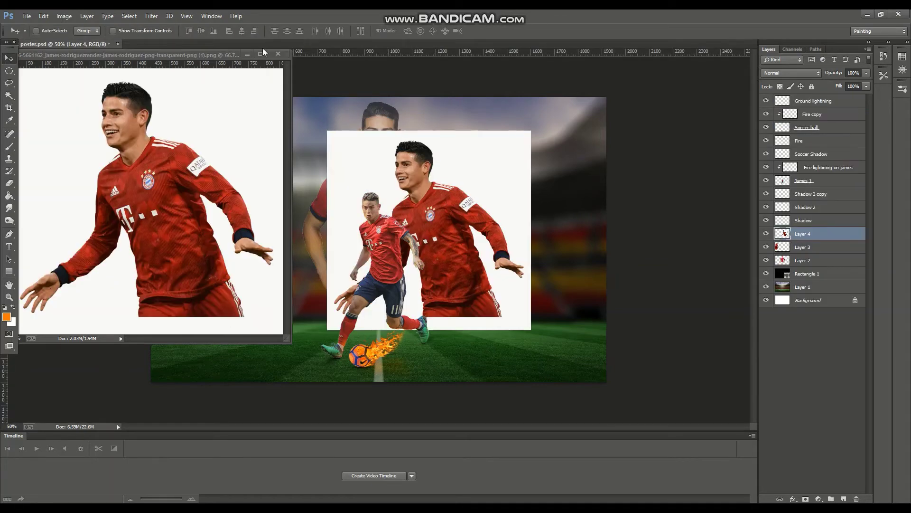
pyautogui.moveTo(491, 204); pyautogui.dragTo(572, 187)
pyautogui.moveTo(490, 184); pyautogui.dragTo(477, 183)
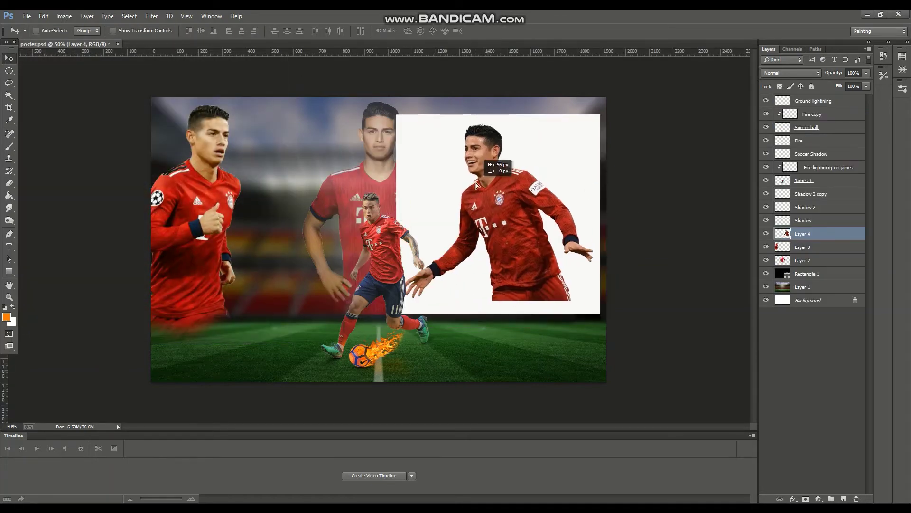
# Step: Delete the new portrait's white background and clear the selection
pyautogui.click(9, 95)
pyautogui.click(417, 197)
pyautogui.press('Delete')
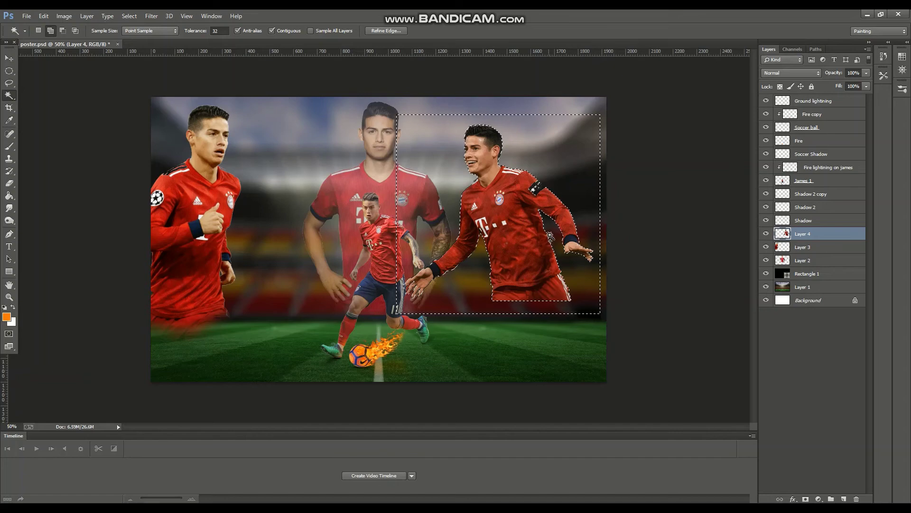
pyautogui.rightClick(561, 235)
pyautogui.click(602, 163)
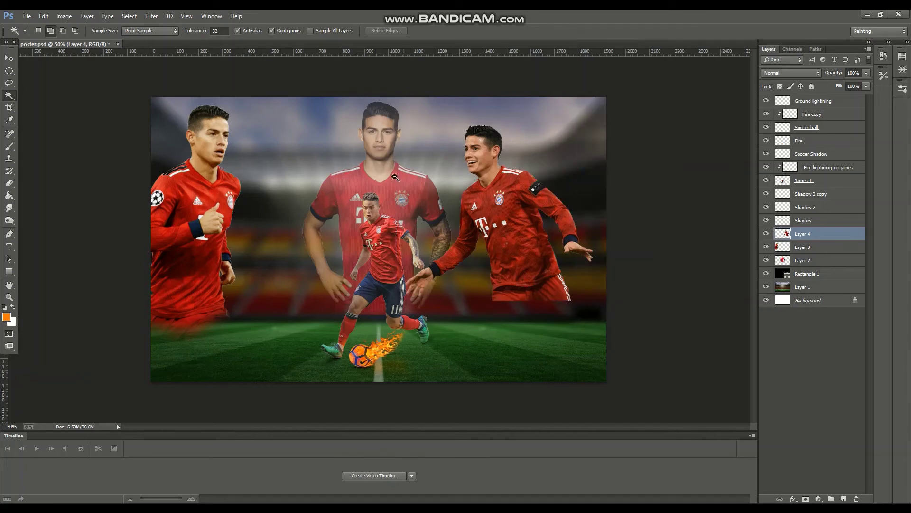
# Step: Erase the bottom of the right player's shorts into a soft fade
pyautogui.click(9, 183)
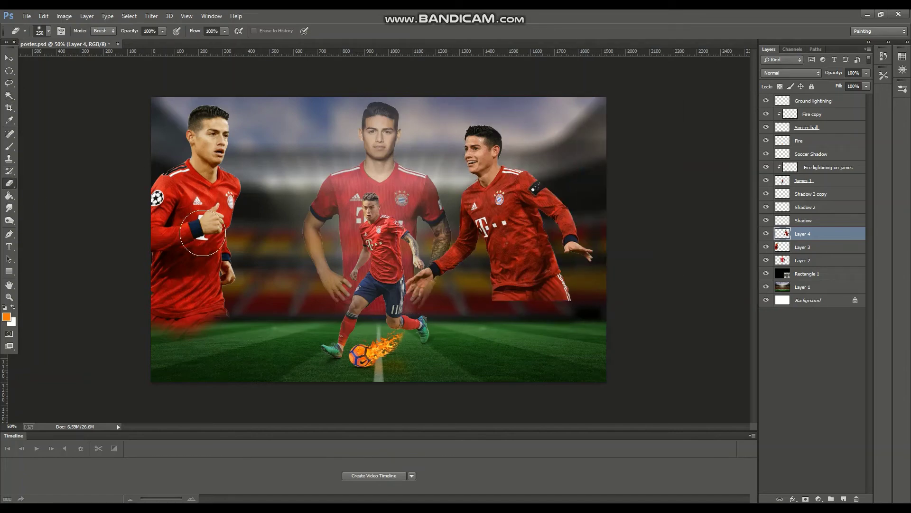
pyautogui.moveTo(565, 290)
pyautogui.mouseDown()
pyautogui.moveTo(561, 327)
pyautogui.moveTo(503, 299)
pyautogui.mouseUp()
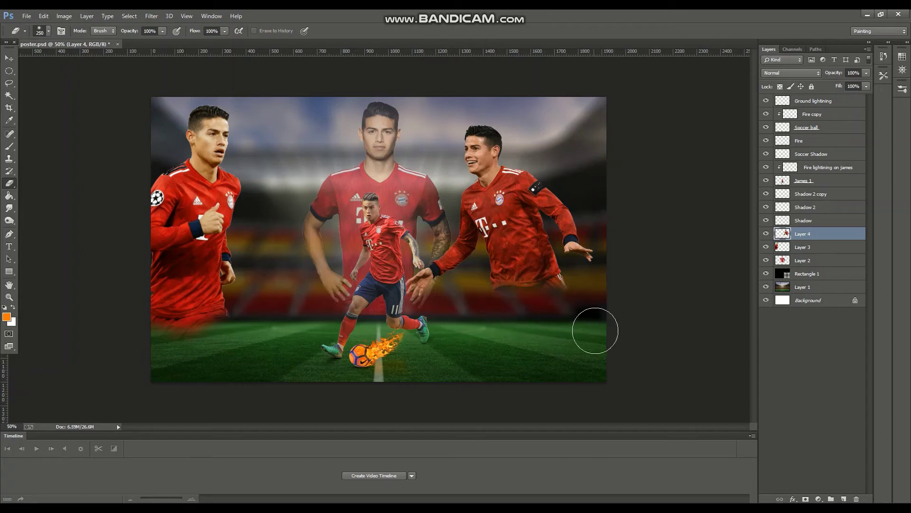
pyautogui.hotkey('ctrl', 'shift', 'd')
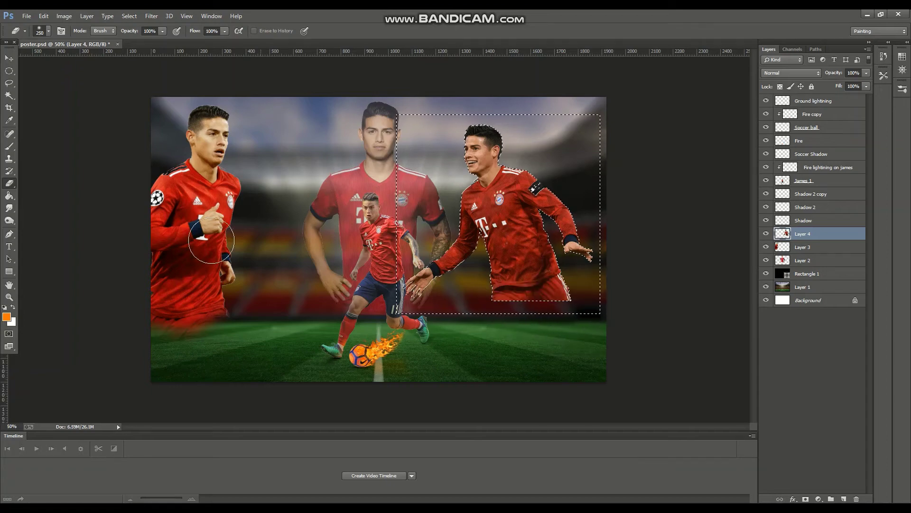
pyautogui.click(44, 16)
pyautogui.click(59, 44)
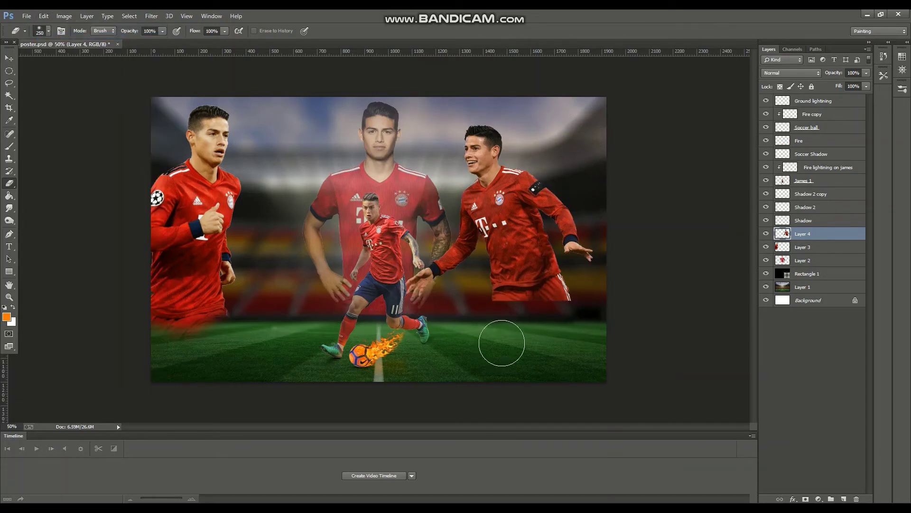
pyautogui.moveTo(580, 304); pyautogui.dragTo(482, 299)
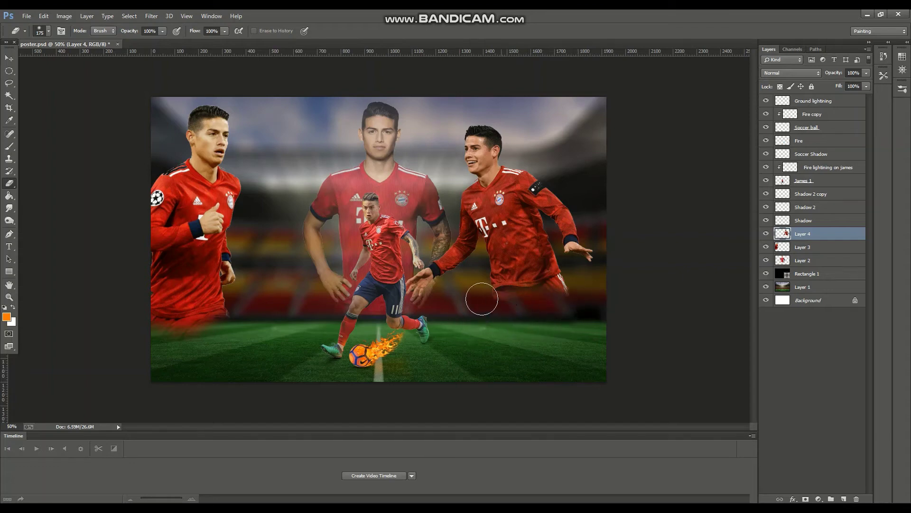
pyautogui.hotkey('ctrl', 't')
# Step: Enlarge the right portrait to 130% and shift it further right
pyautogui.moveTo(592, 300); pyautogui.dragTo(650, 353)
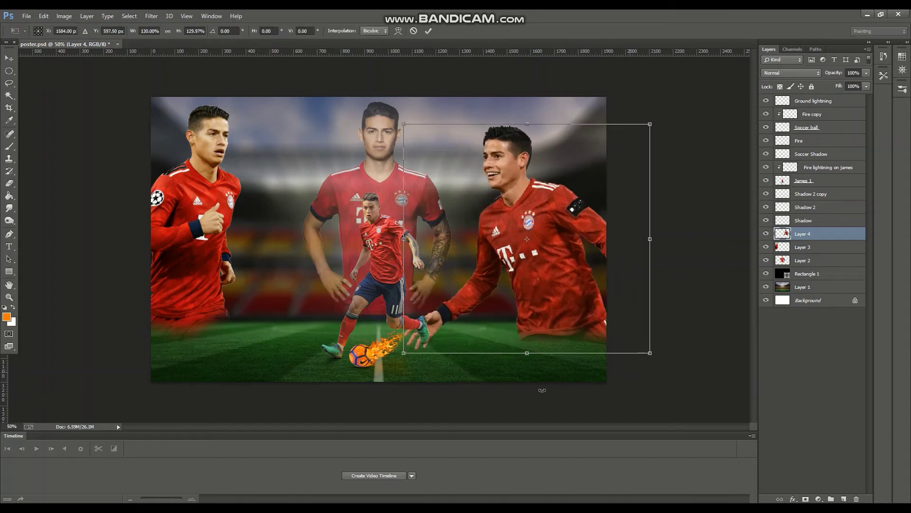
pyautogui.moveTo(544, 278); pyautogui.dragTo(587, 271)
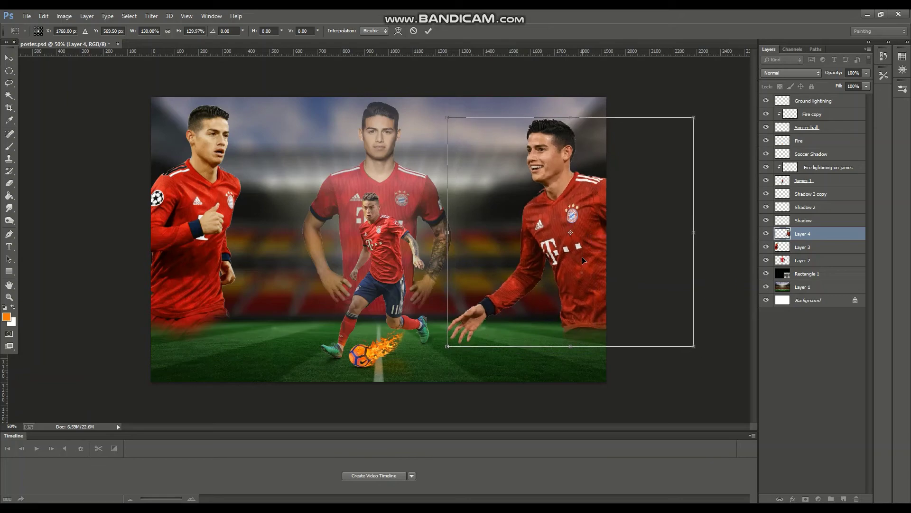
pyautogui.press('Return')
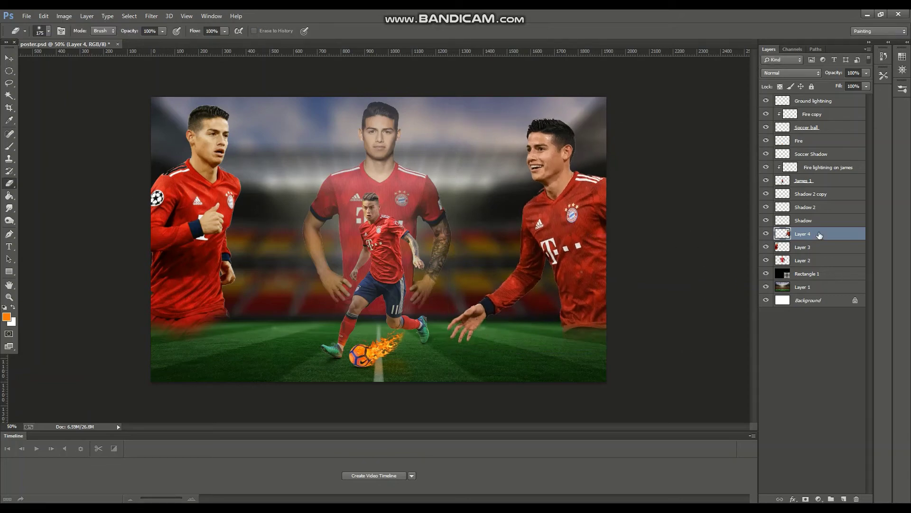
# Step: Rename the three portrait layers james 2, james 3 and james 4
pyautogui.click(806, 262)
pyautogui.write('James')
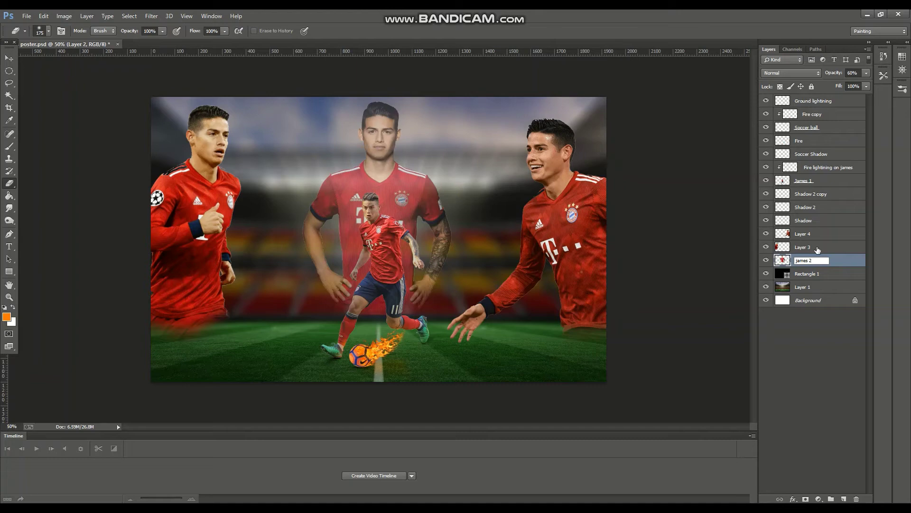
pyautogui.doubleClick(816, 247)
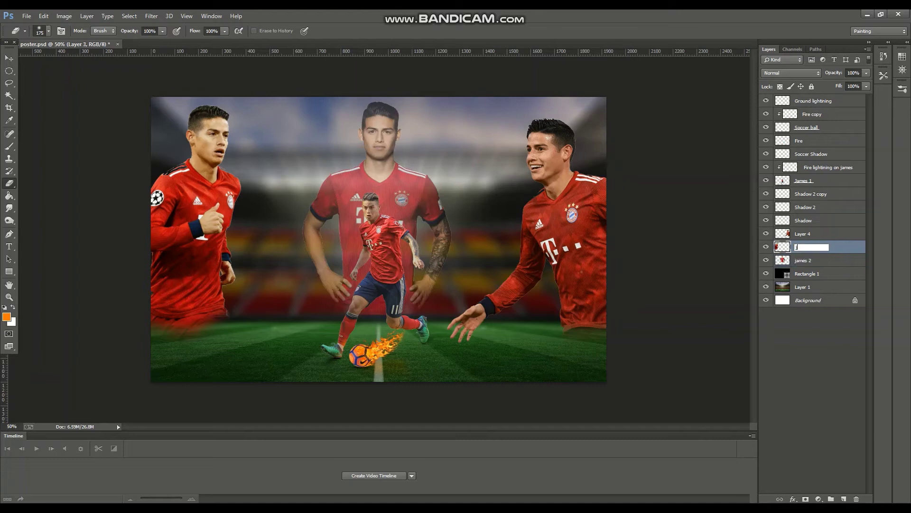
pyautogui.doubleClick(808, 231)
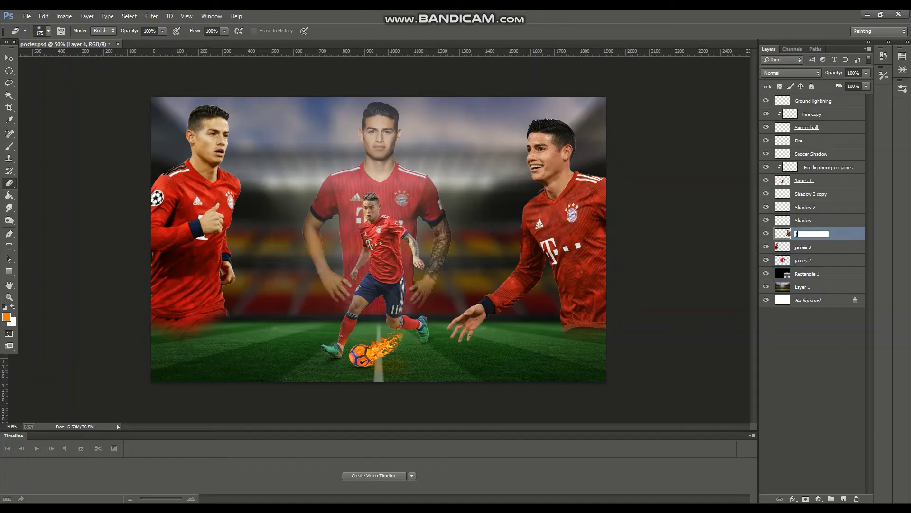
pyautogui.write('james 4')
pyautogui.click(789, 326)
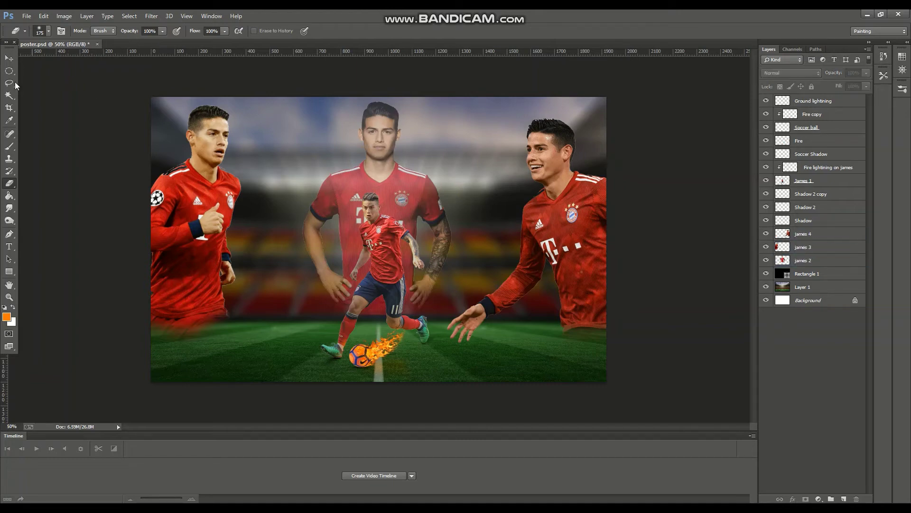
pyautogui.click(8, 57)
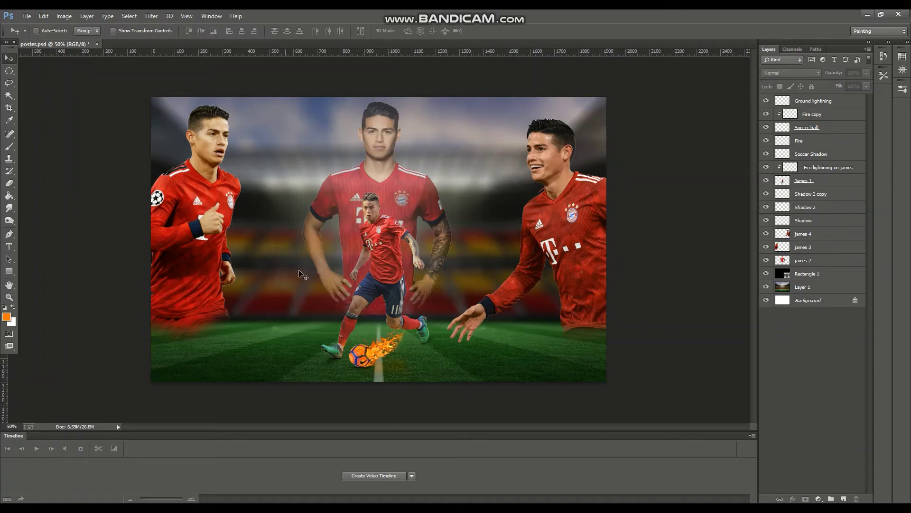
pyautogui.click(807, 260)
# Step: Enlarge the central james 2 portrait and move it down and right
pyautogui.hotkey('ctrl', 't')
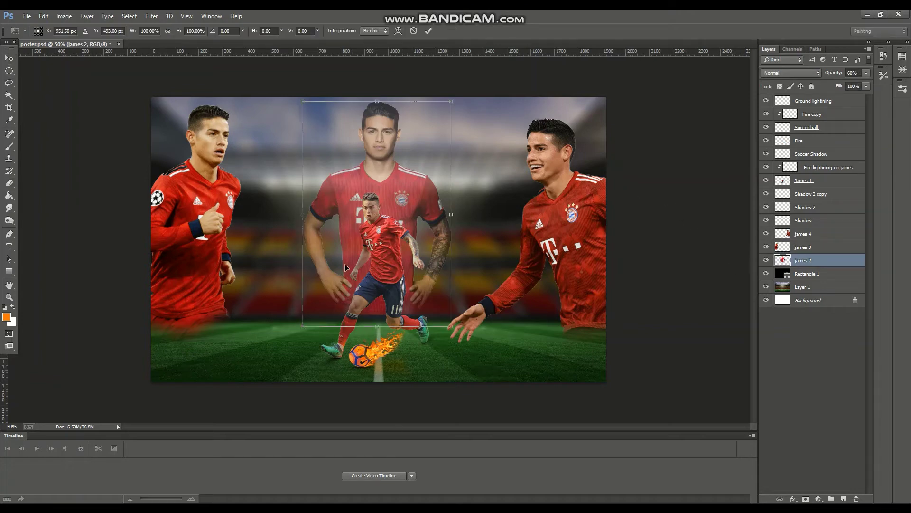
pyautogui.moveTo(301, 326); pyautogui.dragTo(285, 339)
pyautogui.press('Return')
pyautogui.moveTo(336, 203); pyautogui.dragTo(348, 220)
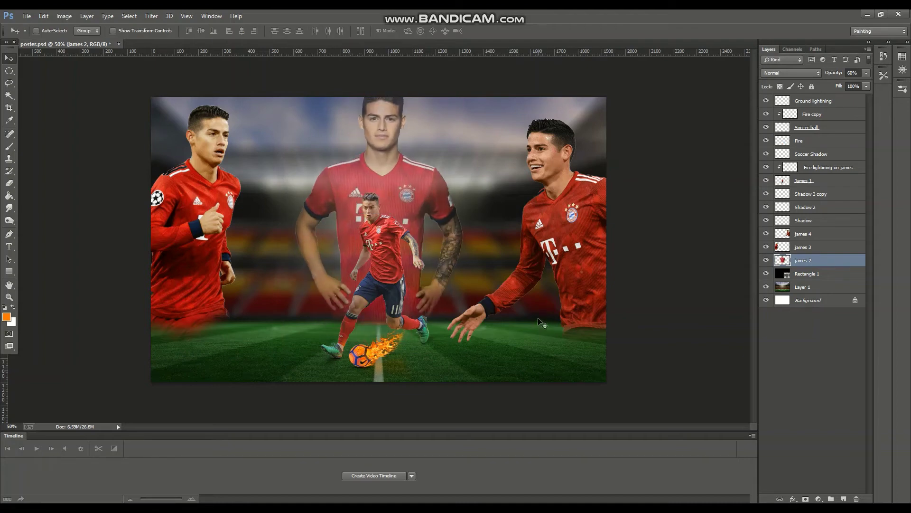
# Step: Enlarge the left portrait and fade the side portraits to 59% and 58% opacity
pyautogui.click(790, 251)
pyautogui.hotkey('ctrl', 't')
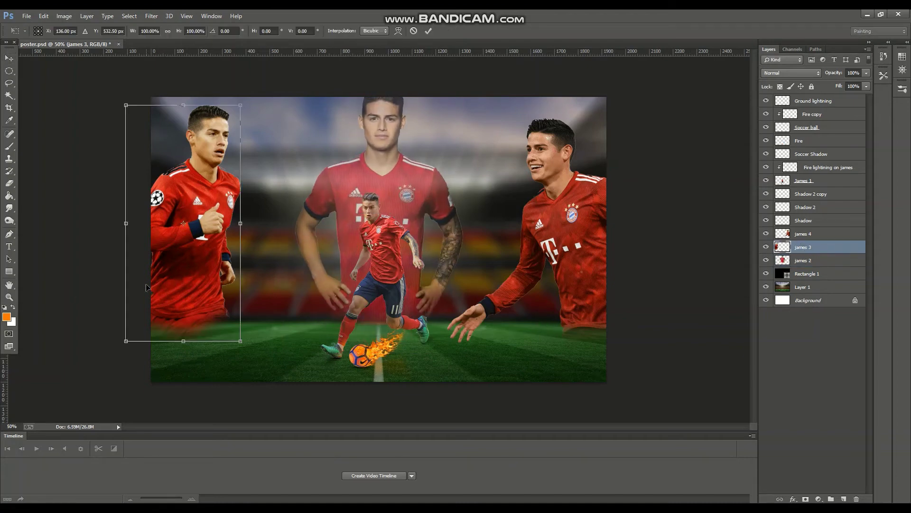
pyautogui.moveTo(241, 105); pyautogui.dragTo(256, 99)
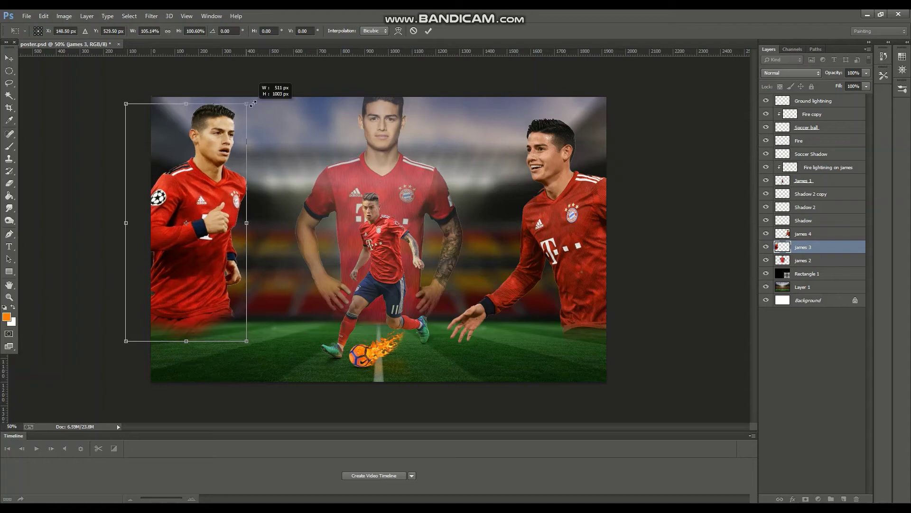
pyautogui.press('Return')
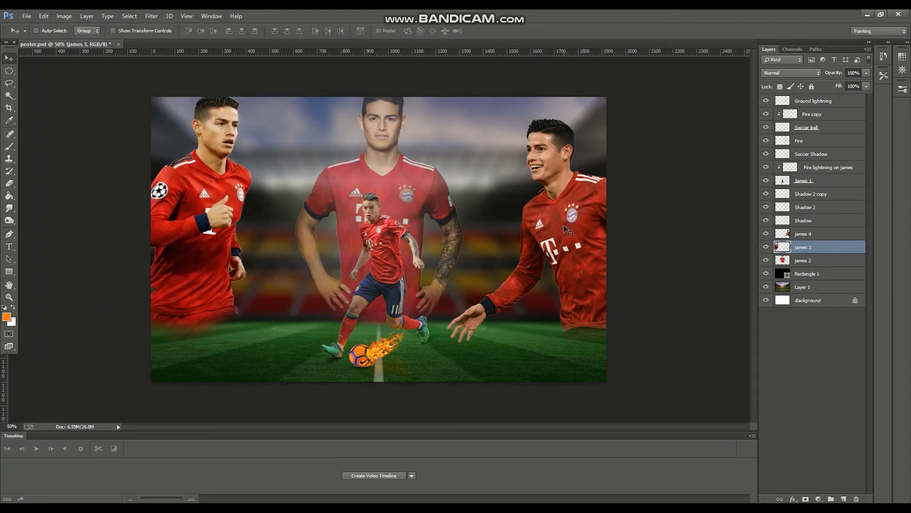
pyautogui.moveTo(866, 74); pyautogui.dragTo(848, 86)
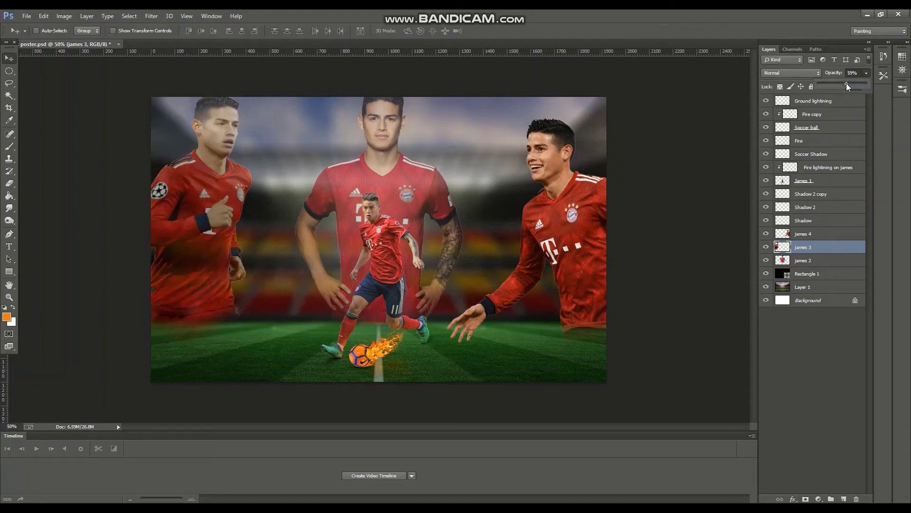
pyautogui.click(805, 233)
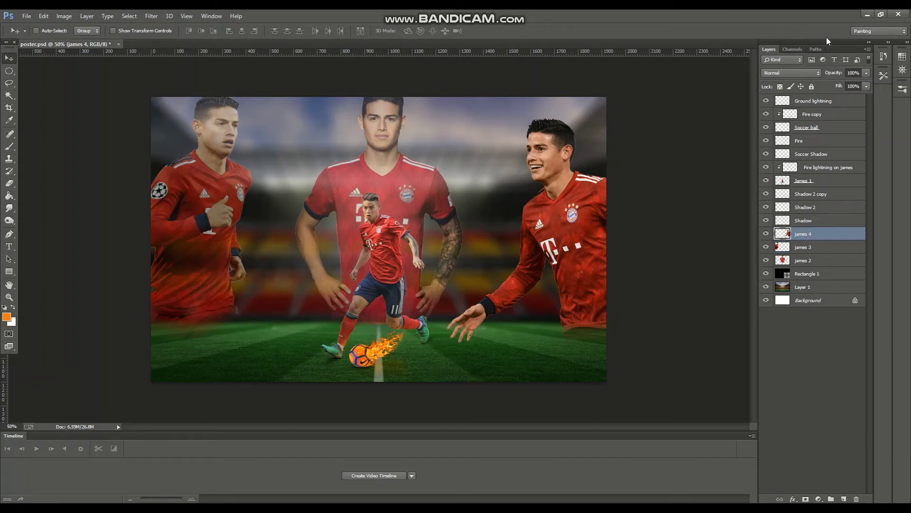
pyautogui.moveTo(853, 80); pyautogui.dragTo(849, 84)
# Step: Reposition the central portrait behind the player and nudge the right portrait right
pyautogui.click(814, 262)
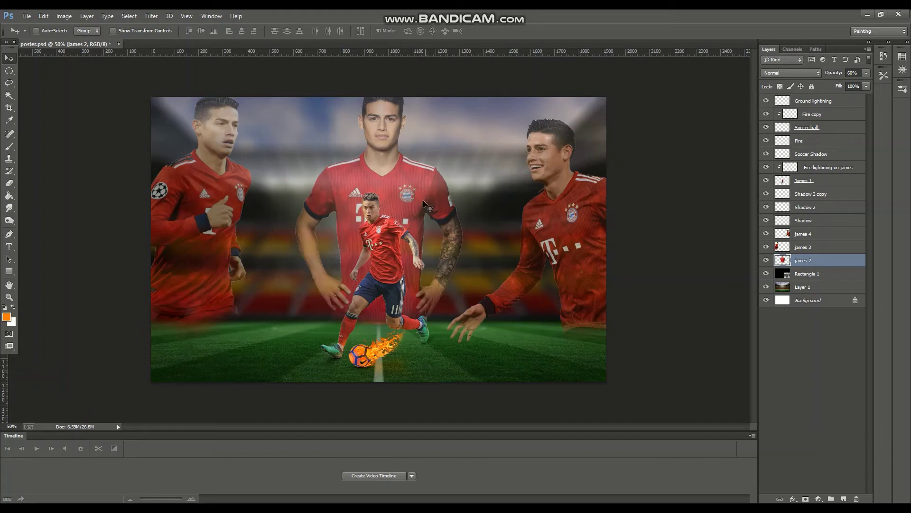
pyautogui.moveTo(427, 207); pyautogui.dragTo(413, 221)
pyautogui.hotkey('ctrl', 't')
pyautogui.moveTo(357, 207); pyautogui.dragTo(367, 211)
pyautogui.press('Return')
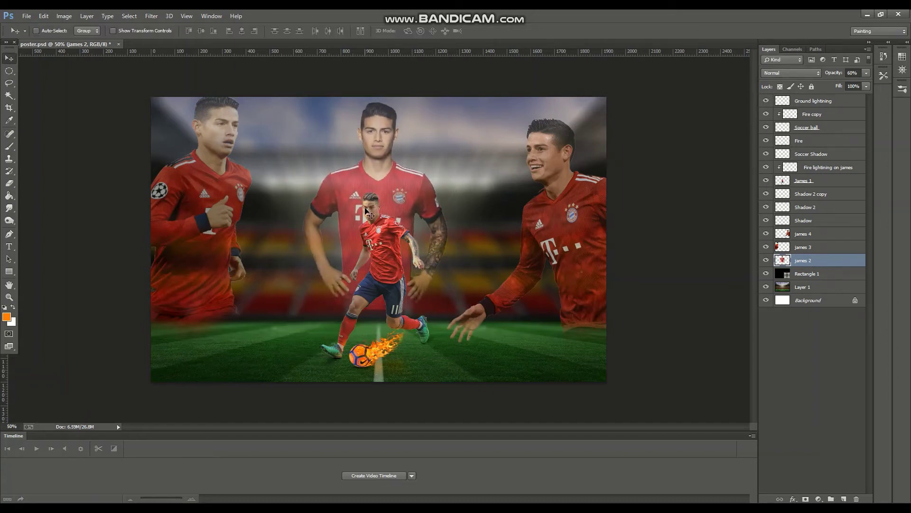
pyautogui.click(807, 234)
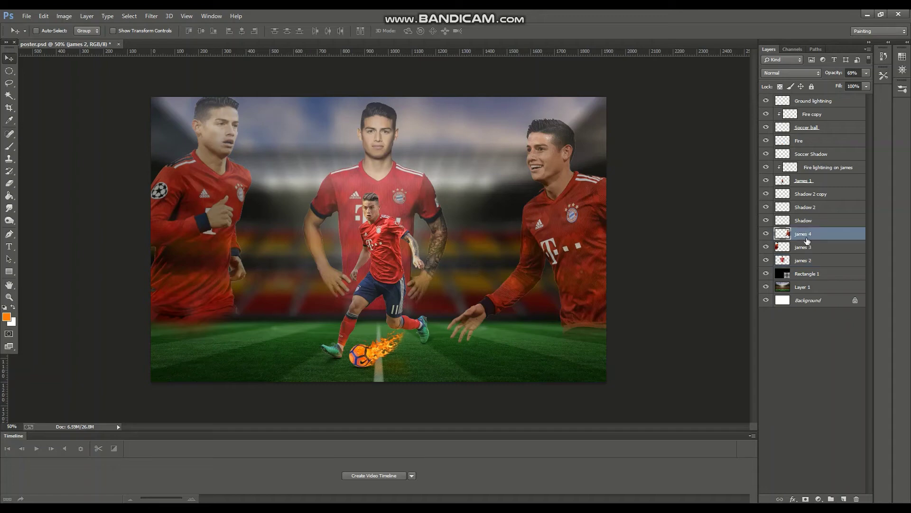
pyautogui.moveTo(577, 207); pyautogui.dragTo(594, 187)
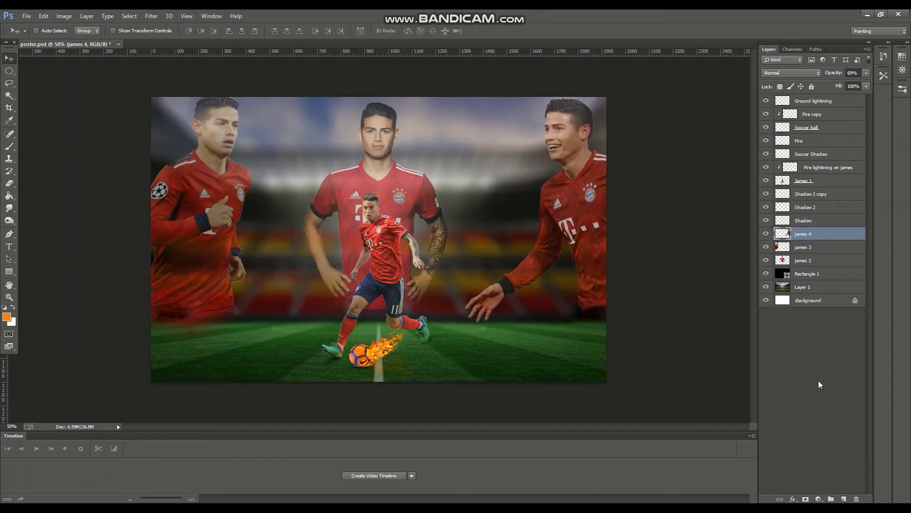
# Step: Group all the player layers into Group 1
pyautogui.moveTo(818, 261); pyautogui.dragTo(819, 108)
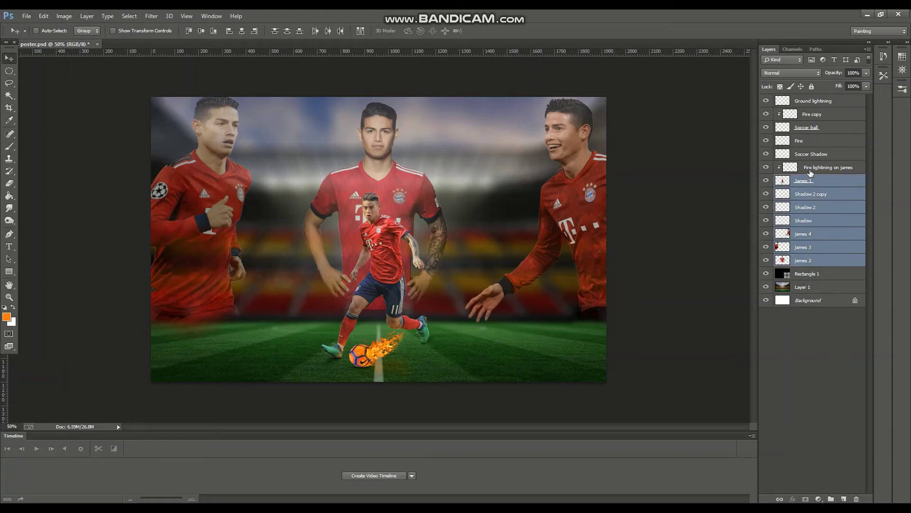
pyautogui.hotkey('ctrl', 'g')
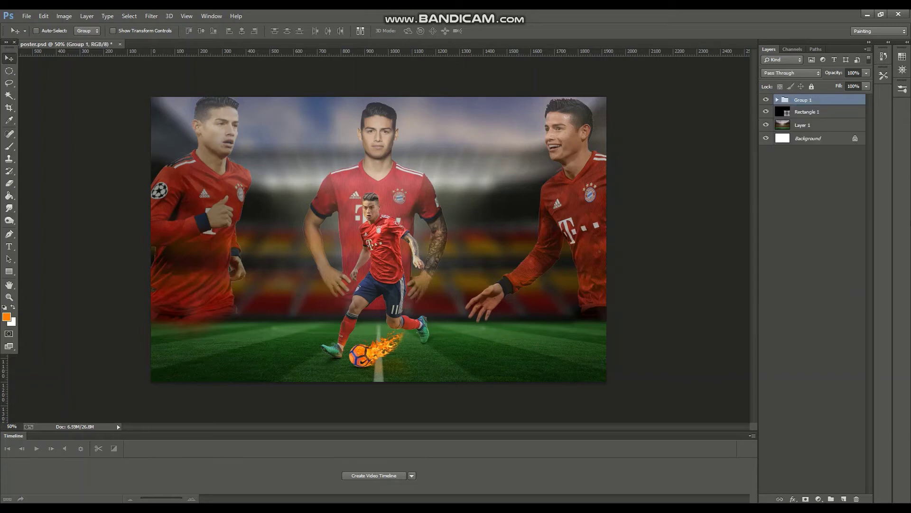
pyautogui.click(765, 99)
pyautogui.click(809, 112)
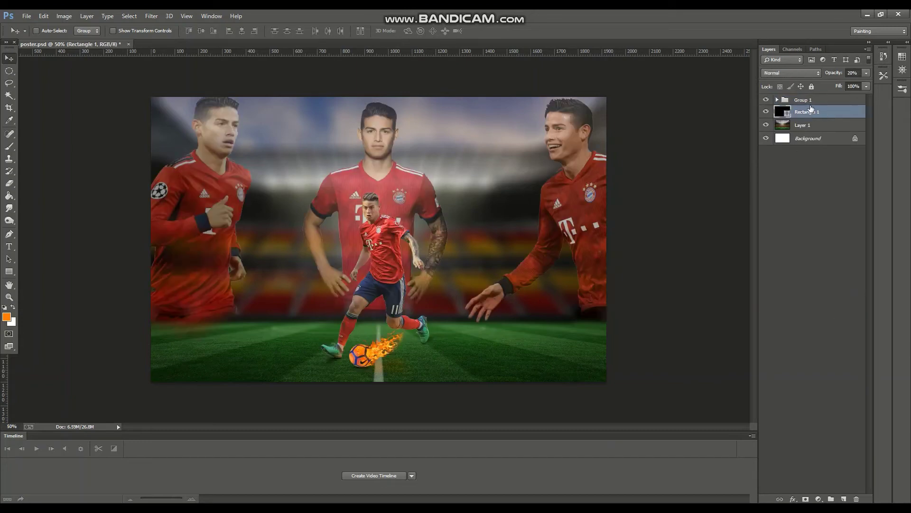
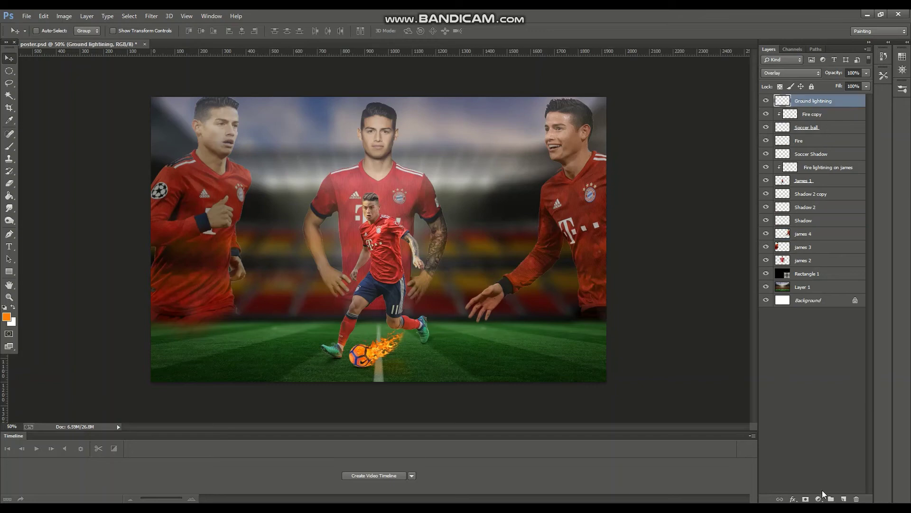
# Step: Set the foreground colour to black (#000000)
pyautogui.click(10, 317)
pyautogui.write('000000')
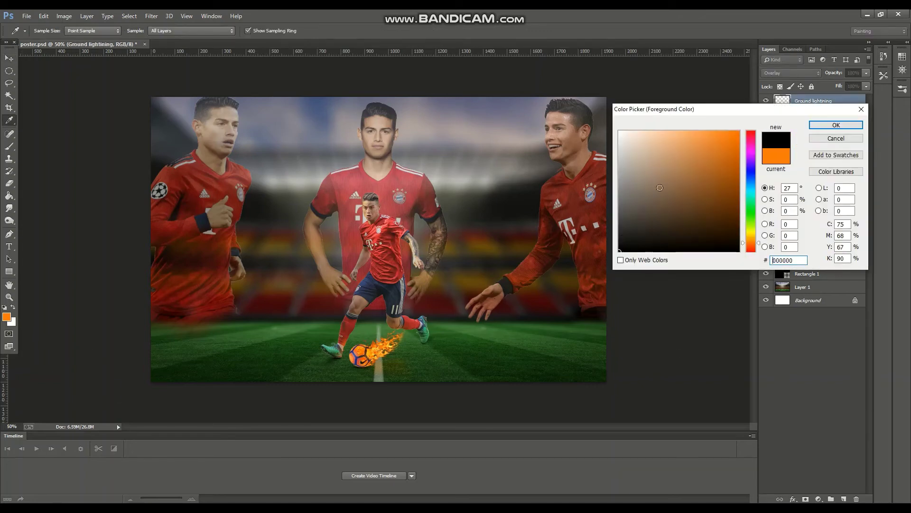
pyautogui.click(826, 122)
# Step: Add a Gradient Fill layer, Radial and Reversed, at about 238% scale
pyautogui.click(818, 499)
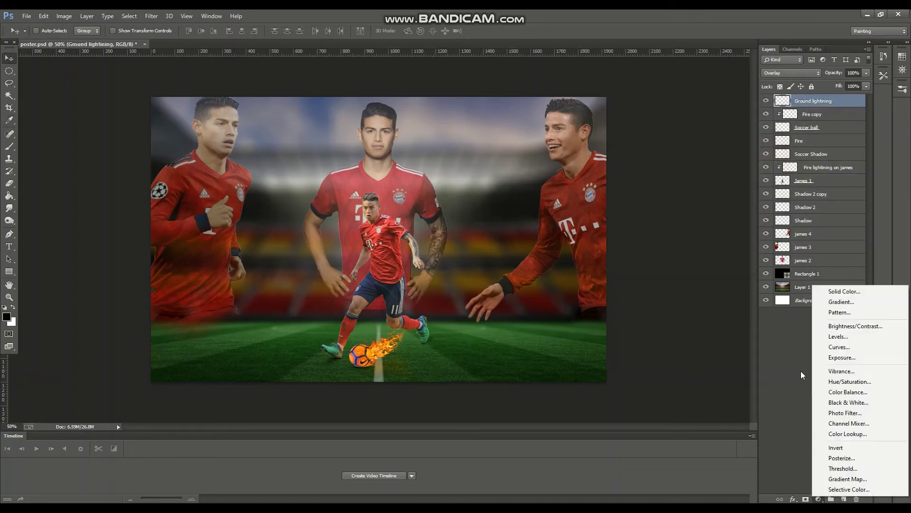
pyautogui.click(845, 304)
pyautogui.click(729, 161)
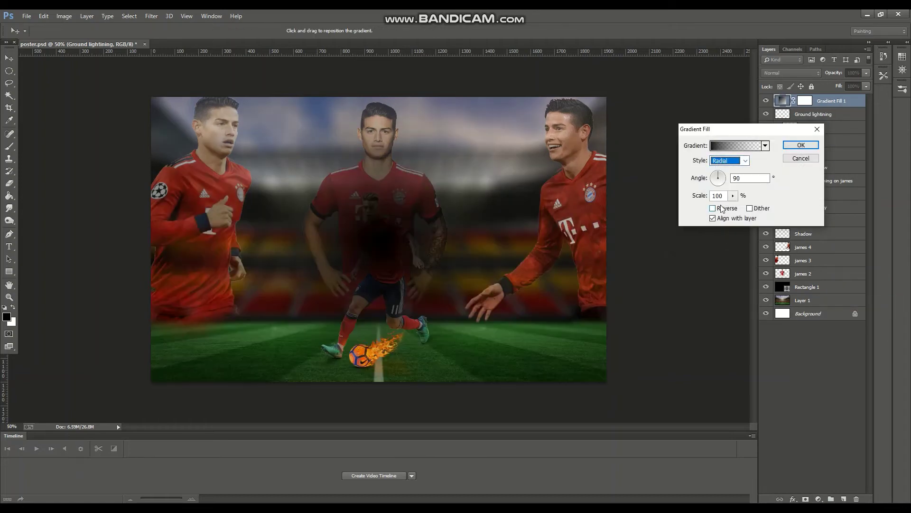
pyautogui.click(712, 208)
pyautogui.moveTo(733, 195); pyautogui.dragTo(747, 210)
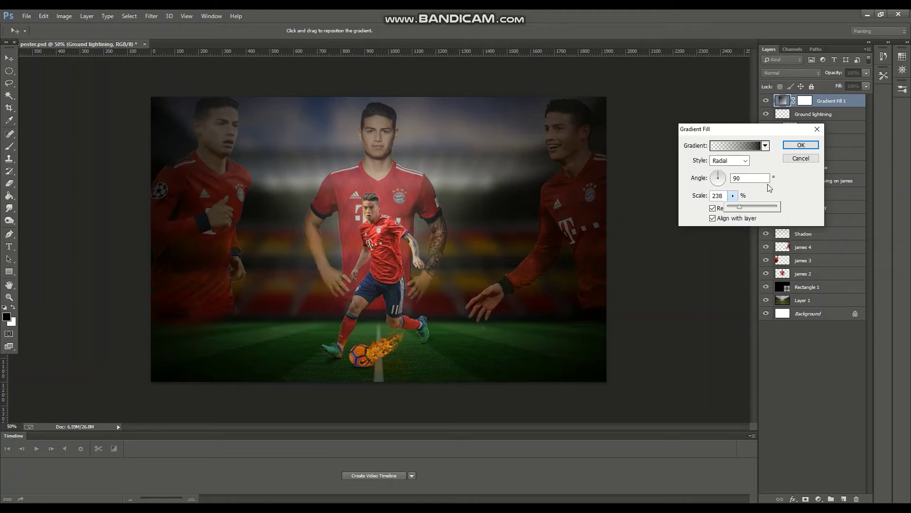
pyautogui.click(809, 146)
pyautogui.hotkey('ctrl', '+')
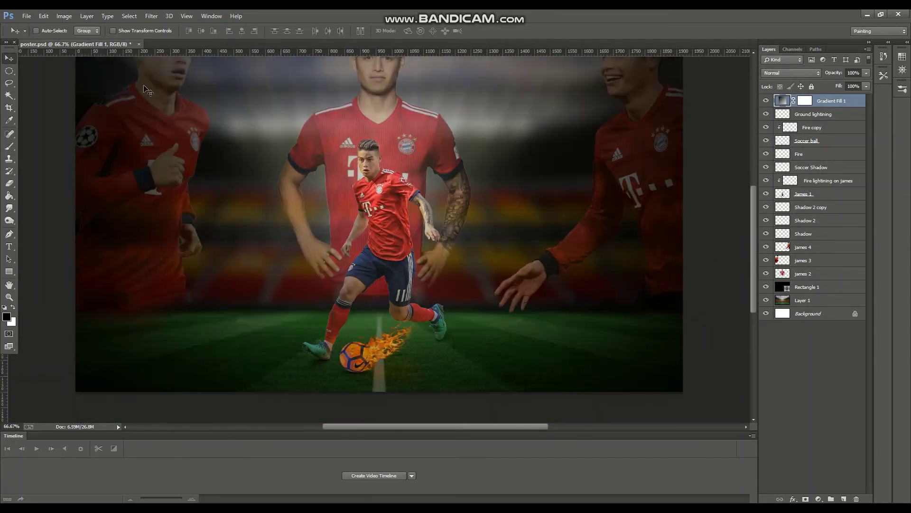
pyautogui.click(27, 16)
pyautogui.click(36, 34)
pyautogui.click(212, 169)
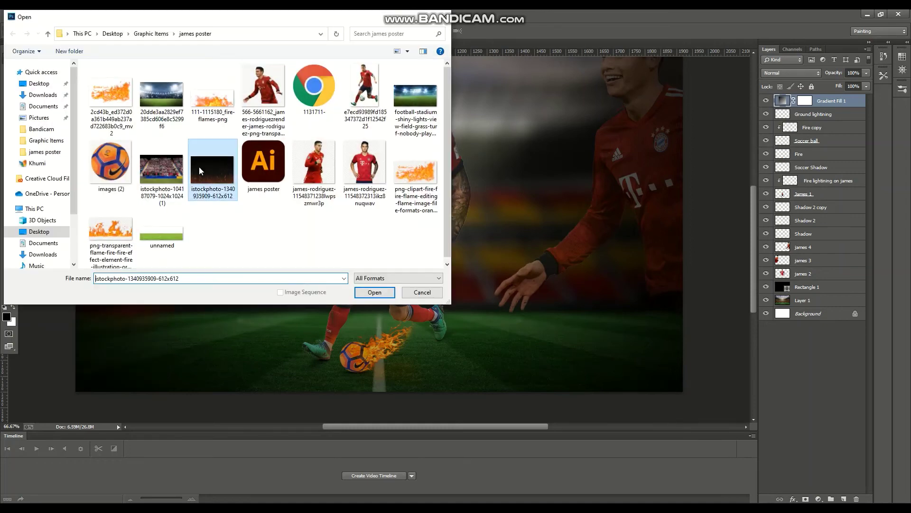
pyautogui.click(361, 292)
pyautogui.moveTo(160, 191); pyautogui.dragTo(334, 258)
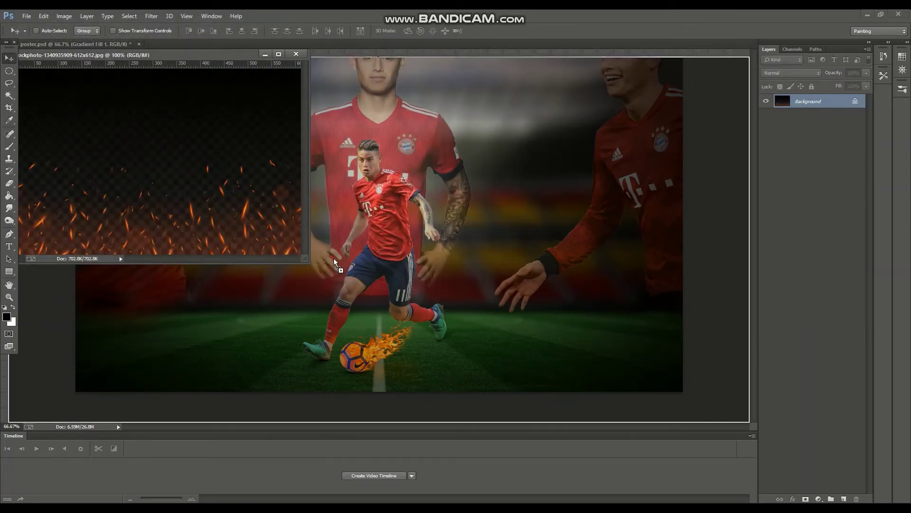
pyautogui.click(296, 54)
# Step: Preview blend modes, settle the sparks on Lighten, and move them left along the pitch
pyautogui.click(800, 73)
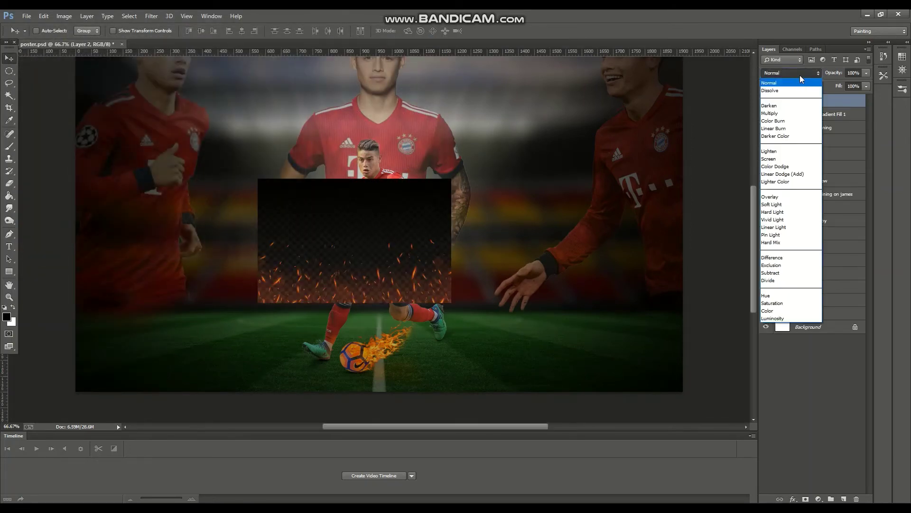
pyautogui.press('Down')
pyautogui.press('Down')
pyautogui.press('Down')
pyautogui.press('Down')
pyautogui.press('Down')
pyautogui.press('Down')
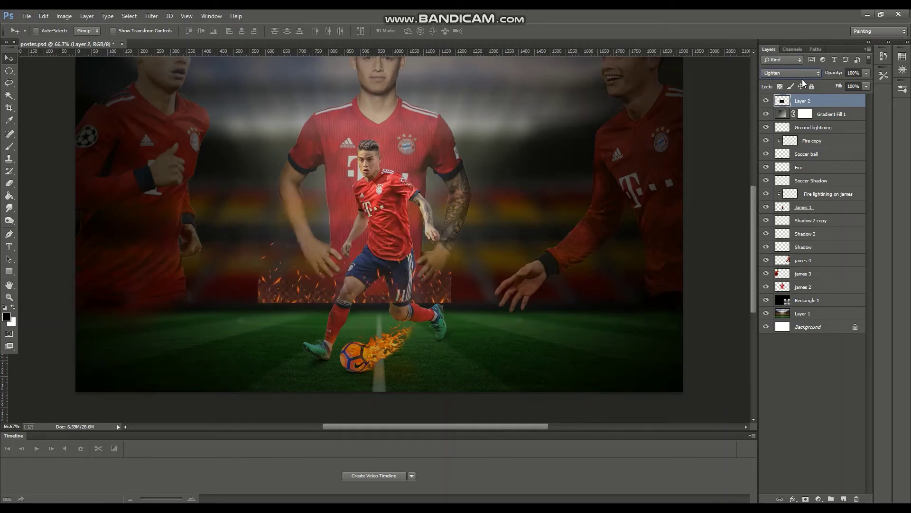
pyautogui.press('Down')
pyautogui.press('Down')
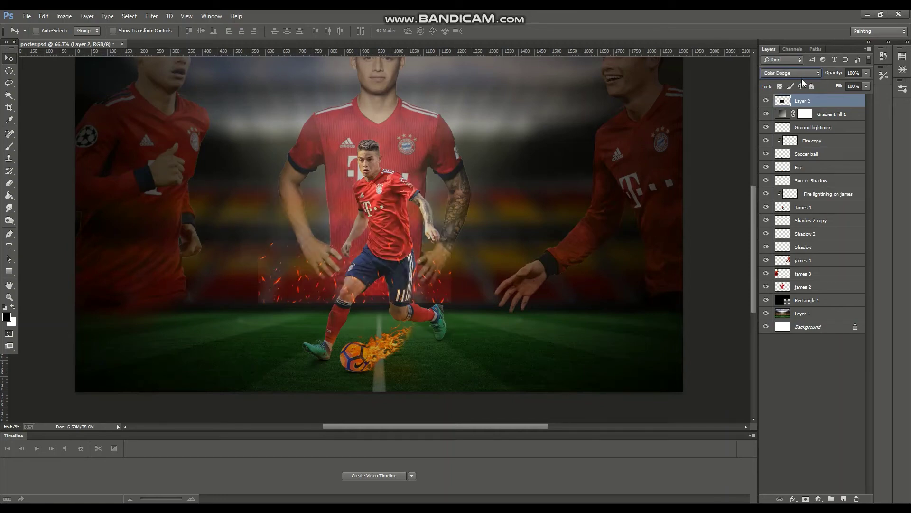
pyautogui.press('Down')
pyautogui.press('Down')
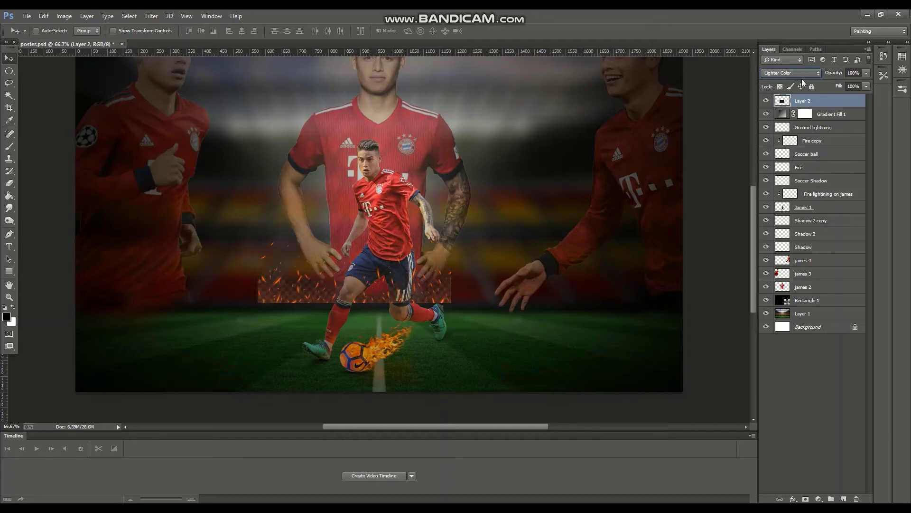
pyautogui.press('Down')
pyautogui.press('Down')
pyautogui.press('Down')
pyautogui.press('Down')
pyautogui.press('Down')
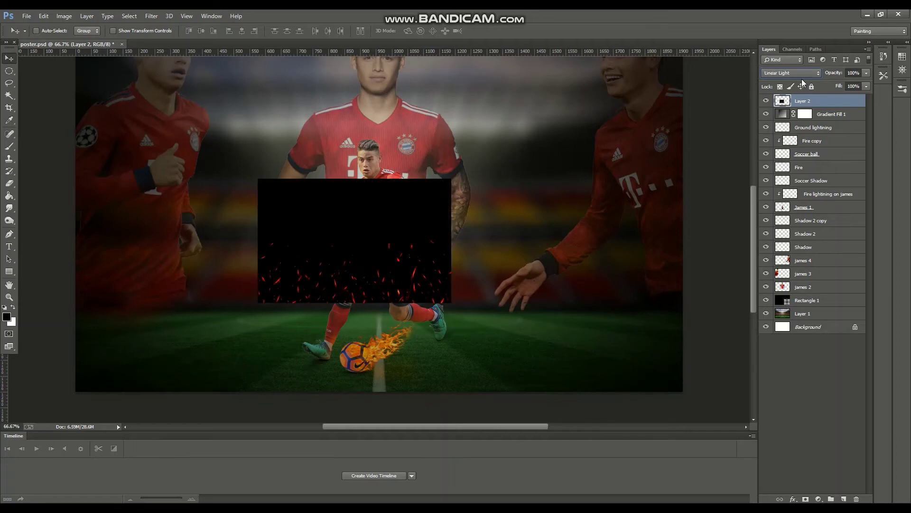
pyautogui.press('Down')
pyautogui.press('Down')
pyautogui.press('Down')
pyautogui.press('Down')
pyautogui.press('Down')
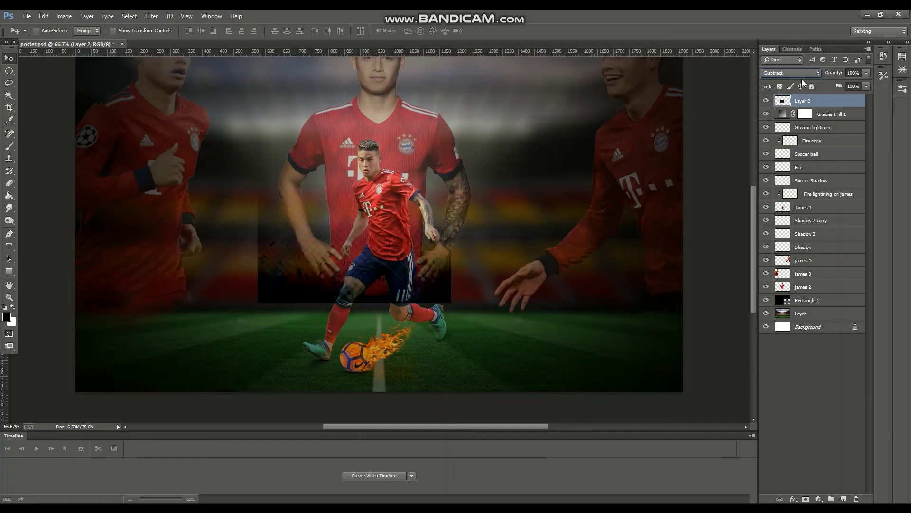
pyautogui.press('Down')
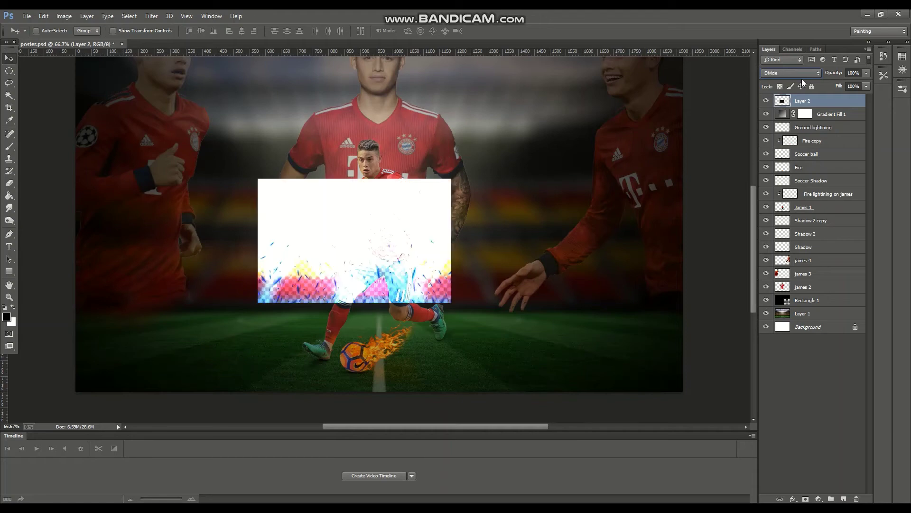
pyautogui.press('Down')
pyautogui.press('Down')
pyautogui.press('Down')
pyautogui.press('Down')
pyautogui.press('Up')
pyautogui.press('Up')
pyautogui.press('Up')
pyautogui.press('Up')
pyautogui.press('Up')
pyautogui.press('Up')
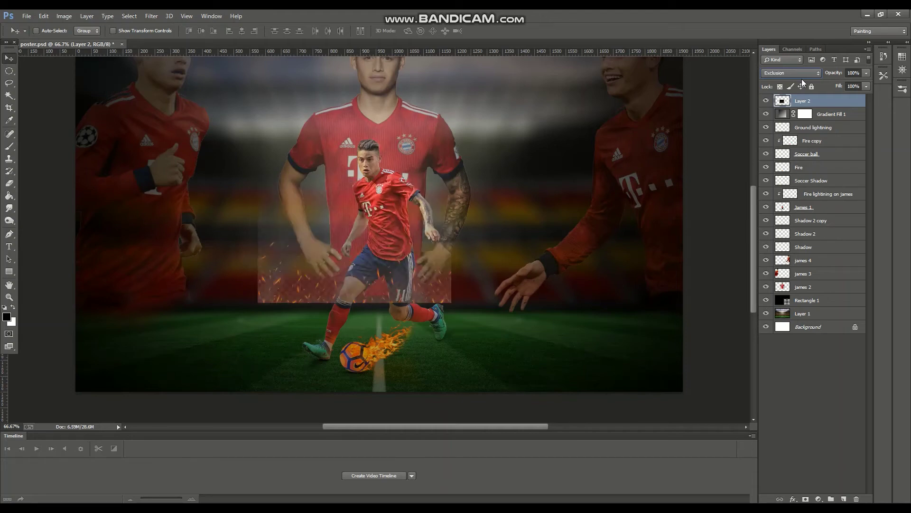
pyautogui.press('Up')
pyautogui.press('Up')
pyautogui.press('Up')
pyautogui.press('Up')
pyautogui.press('Up')
pyautogui.press('Up')
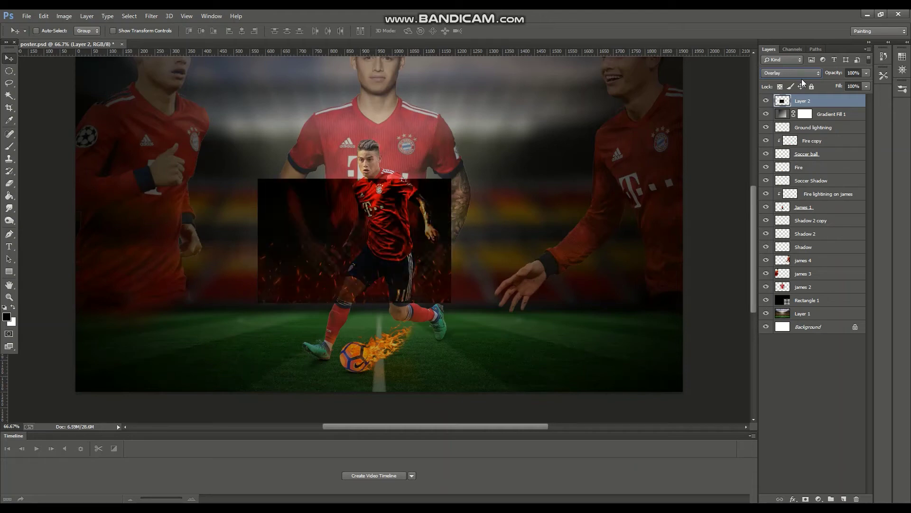
pyautogui.press('Up')
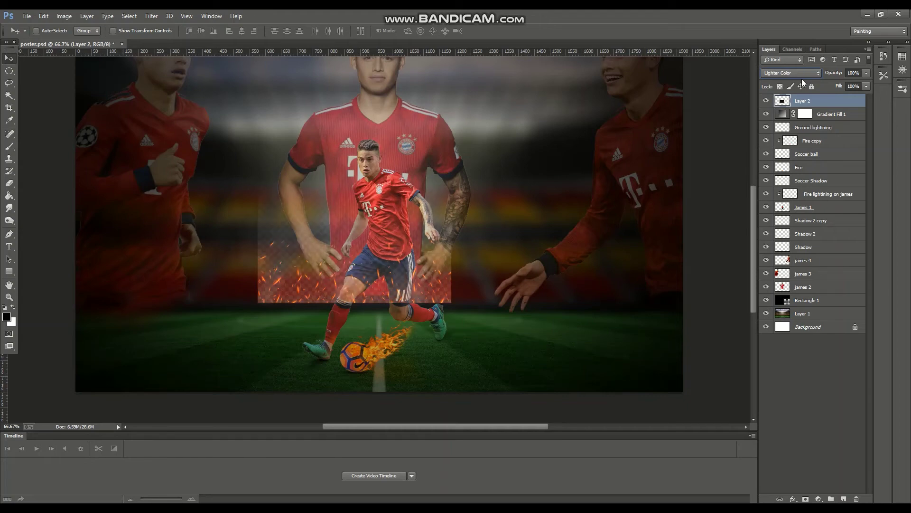
pyautogui.press('Down')
pyautogui.press('Down')
pyautogui.press('Down')
pyautogui.press('Down')
pyautogui.press('Down')
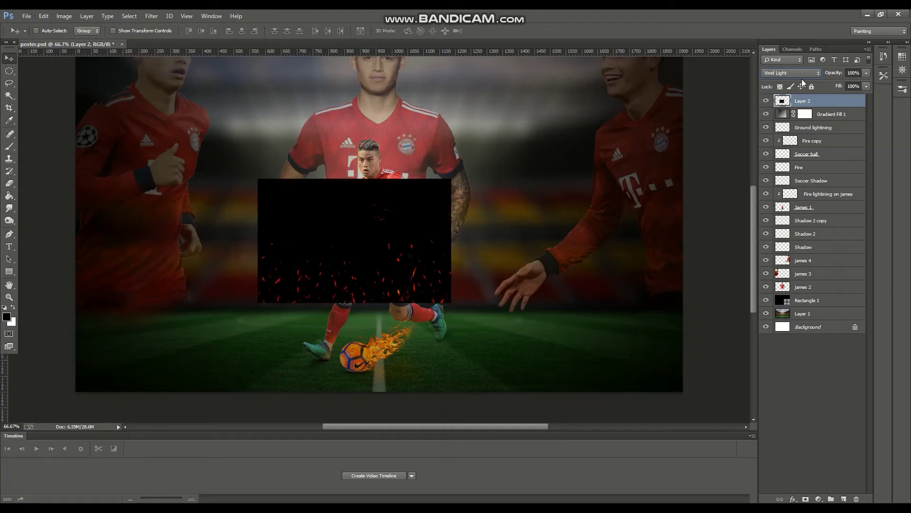
pyautogui.press('Down')
pyautogui.press('Down')
pyautogui.press('Down')
pyautogui.press('Down')
pyautogui.press('Down')
pyautogui.press('Down')
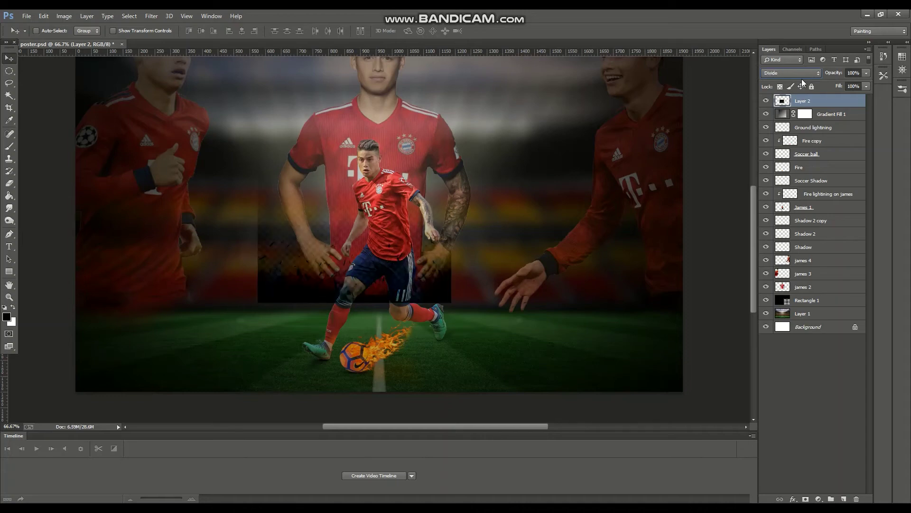
pyautogui.press('Down')
pyautogui.press('Down')
pyautogui.press('Down')
pyautogui.press('Down')
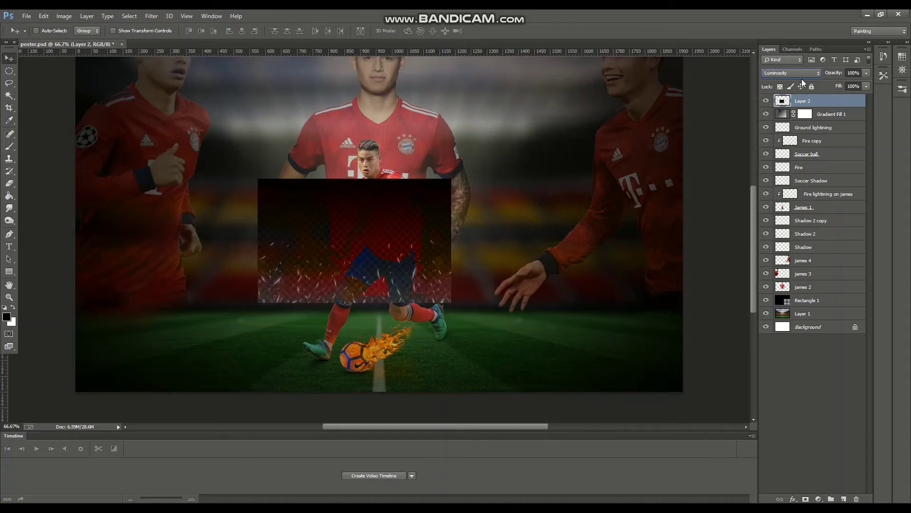
pyautogui.click(799, 76)
pyautogui.press('l')
pyautogui.press('Return')
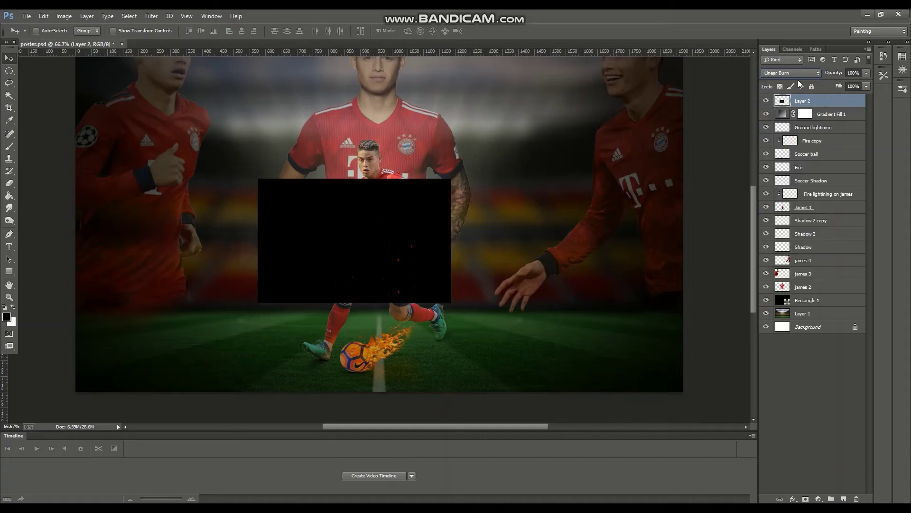
pyautogui.press('l')
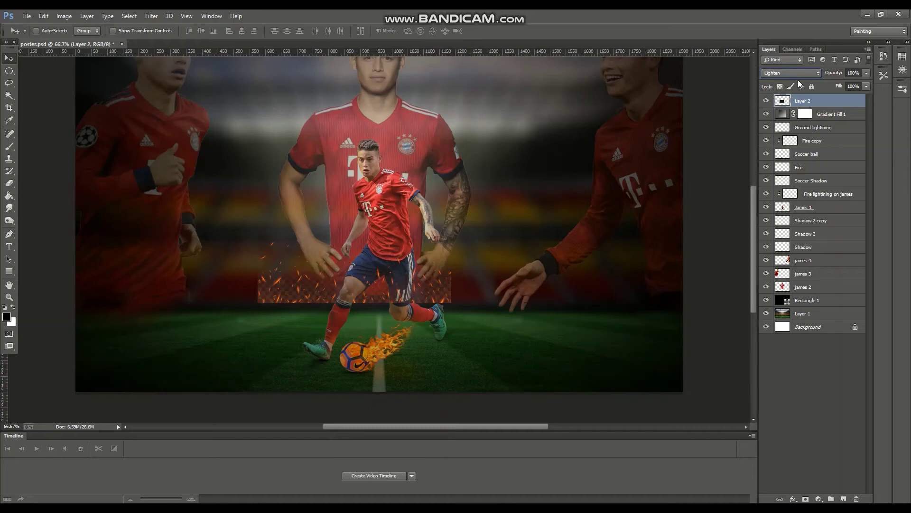
pyautogui.moveTo(338, 298); pyautogui.dragTo(231, 306)
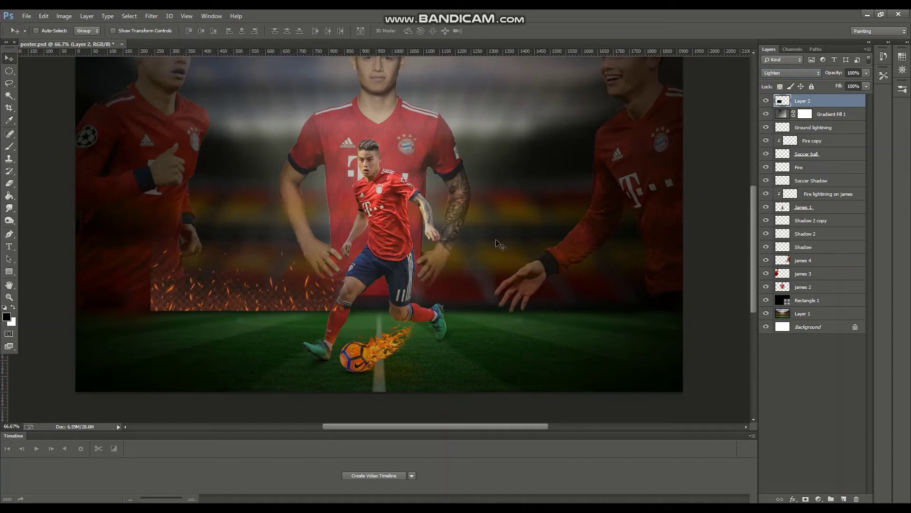
# Step: Switch the sparks to Color Dodge and erase sparks left of the player and near his hand
pyautogui.click(809, 73)
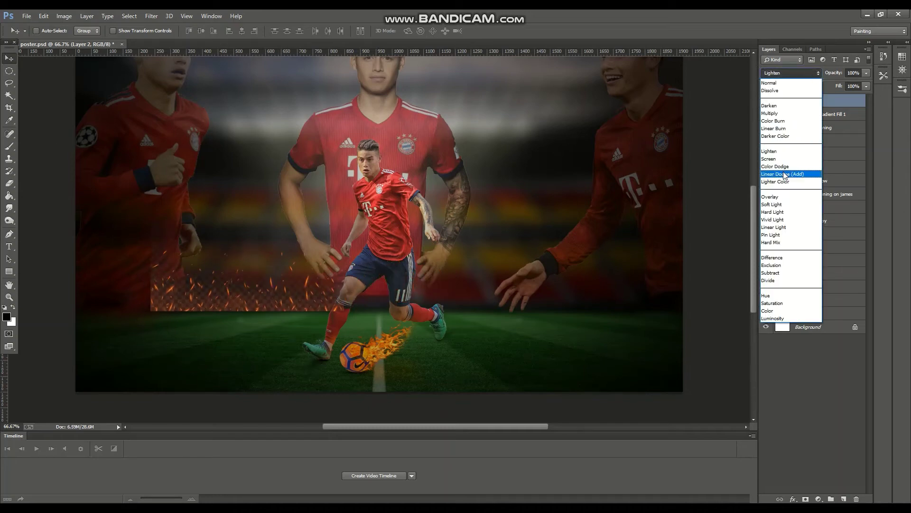
pyautogui.click(785, 159)
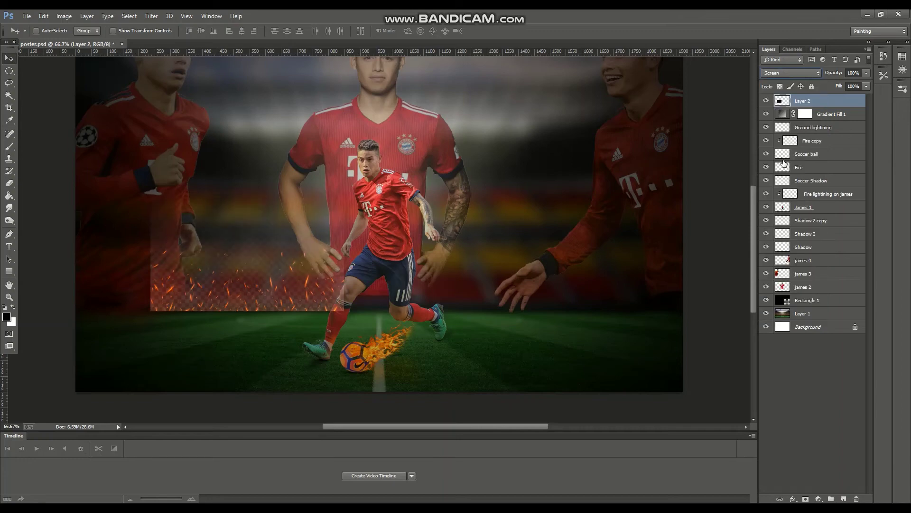
pyautogui.click(9, 182)
pyautogui.moveTo(359, 323)
pyautogui.mouseDown()
pyautogui.moveTo(305, 305)
pyautogui.moveTo(136, 295)
pyautogui.moveTo(291, 241)
pyautogui.moveTo(206, 345)
pyautogui.mouseUp()
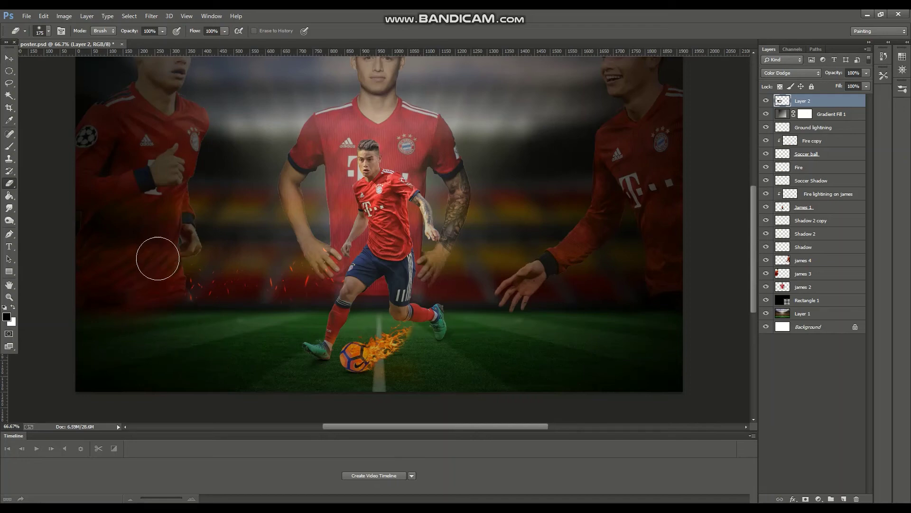
pyautogui.moveTo(157, 258); pyautogui.dragTo(333, 245)
# Step: Rotate the sparks to about -15° and reposition them around the ball
pyautogui.click(9, 58)
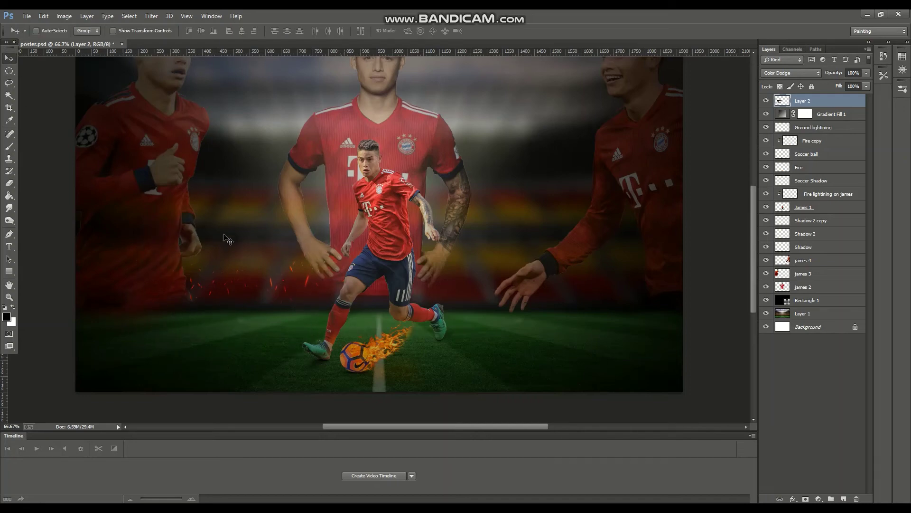
pyautogui.hotkey('ctrl', 't')
pyautogui.moveTo(142, 332); pyautogui.dragTo(161, 294)
pyautogui.moveTo(320, 246)
pyautogui.mouseDown()
pyautogui.moveTo(411, 338)
pyautogui.moveTo(481, 306)
pyautogui.mouseUp()
pyautogui.press('Return')
# Step: Duplicate the sparks beside the right boot and erase stray sparks next to the boot
pyautogui.moveTo(355, 380)
pyautogui.keyDown('alt'); pyautogui.mouseDown()
pyautogui.moveTo(477, 335)
pyautogui.moveTo(327, 339)
pyautogui.mouseUp(); pyautogui.keyUp('alt')
pyautogui.press('e')
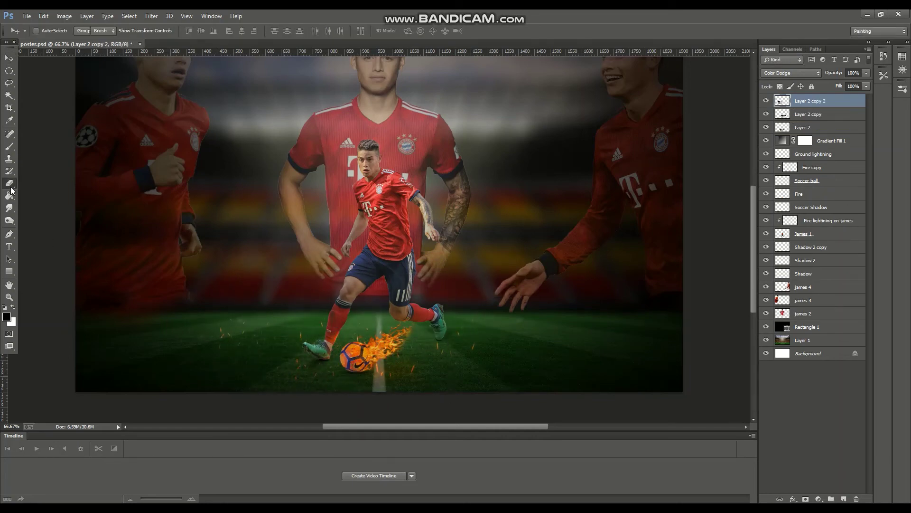
pyautogui.moveTo(265, 315); pyautogui.dragTo(224, 318)
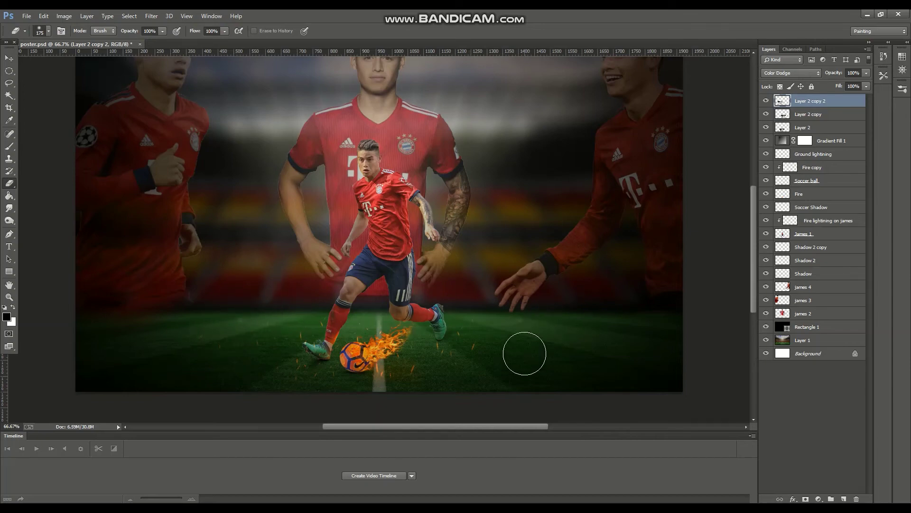
pyautogui.hotkey('ctrl', '+')
# Step: On the Ground lightning layer, paint sampled orange glow onto the grass beside the ball
pyautogui.click(812, 156)
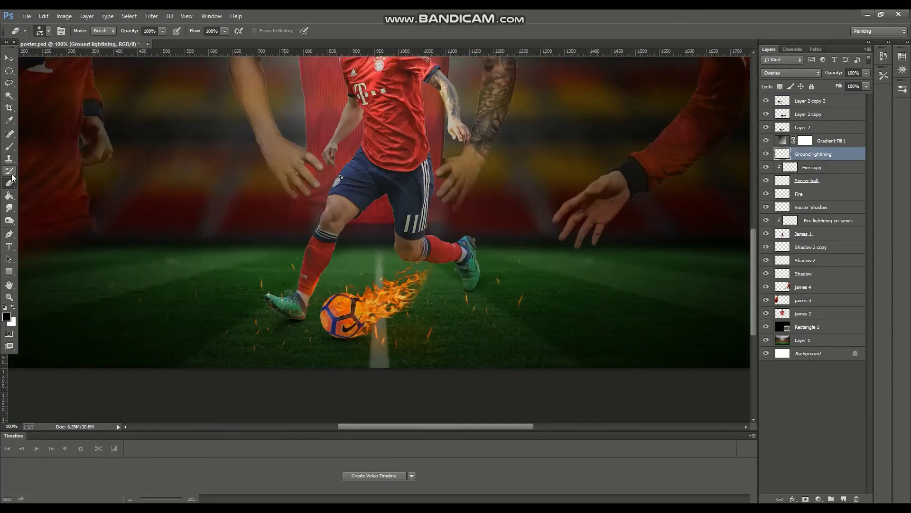
pyautogui.press('b')
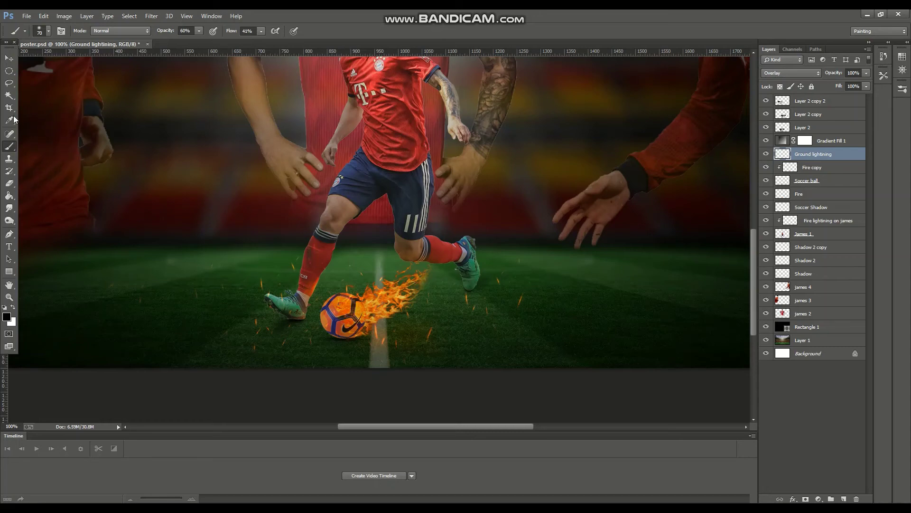
pyautogui.click(10, 120)
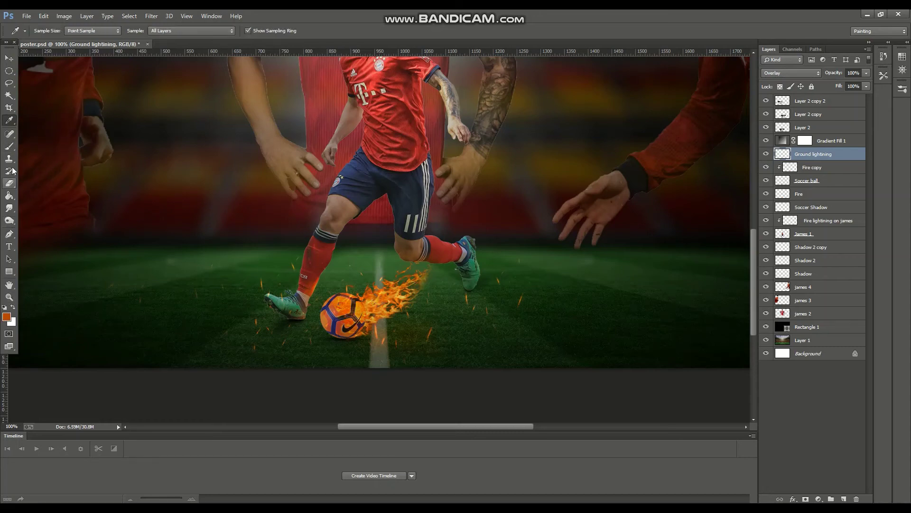
pyautogui.click(9, 146)
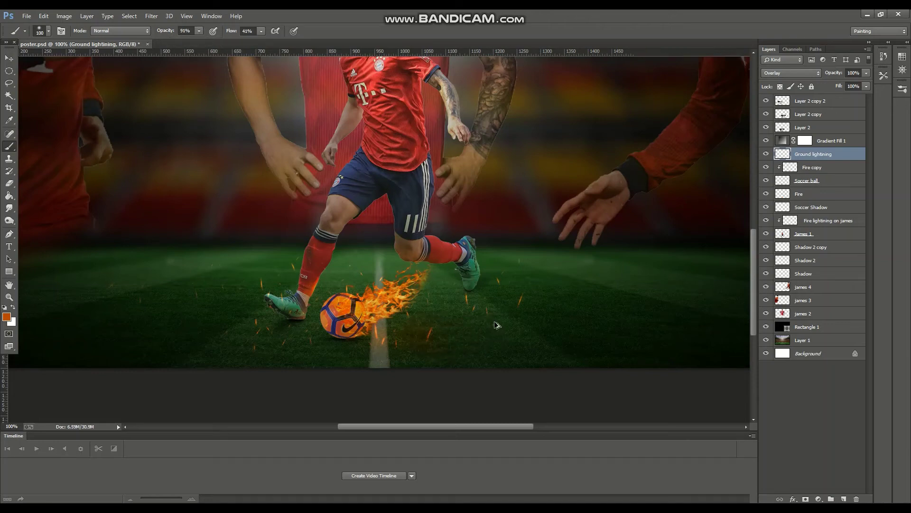
pyautogui.click(810, 100)
pyautogui.click(820, 155)
pyautogui.click(805, 72)
pyautogui.click(778, 76)
pyautogui.moveTo(389, 338); pyautogui.dragTo(470, 338)
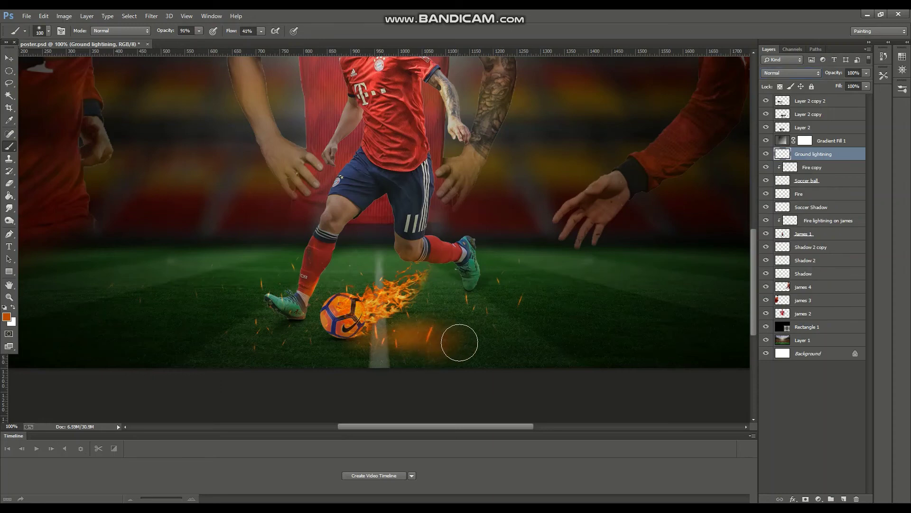
pyautogui.moveTo(389, 339)
pyautogui.mouseDown()
pyautogui.moveTo(417, 336)
pyautogui.moveTo(401, 366)
pyautogui.moveTo(380, 335)
pyautogui.moveTo(431, 345)
pyautogui.mouseUp()
# Step: Set the Ground lightning layer to Overlay and sample a new colour from the flames
pyautogui.click(791, 72)
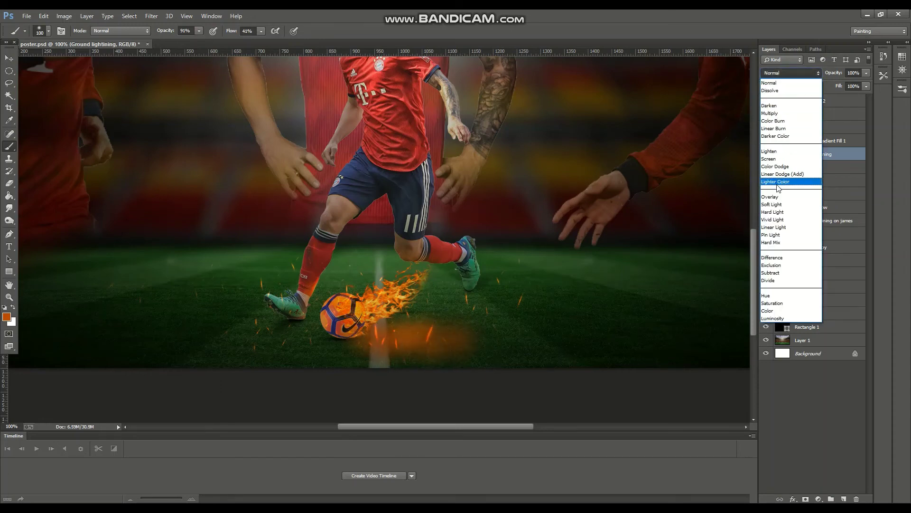
pyautogui.press('Escape')
pyautogui.hotkey('ctrl', '+')
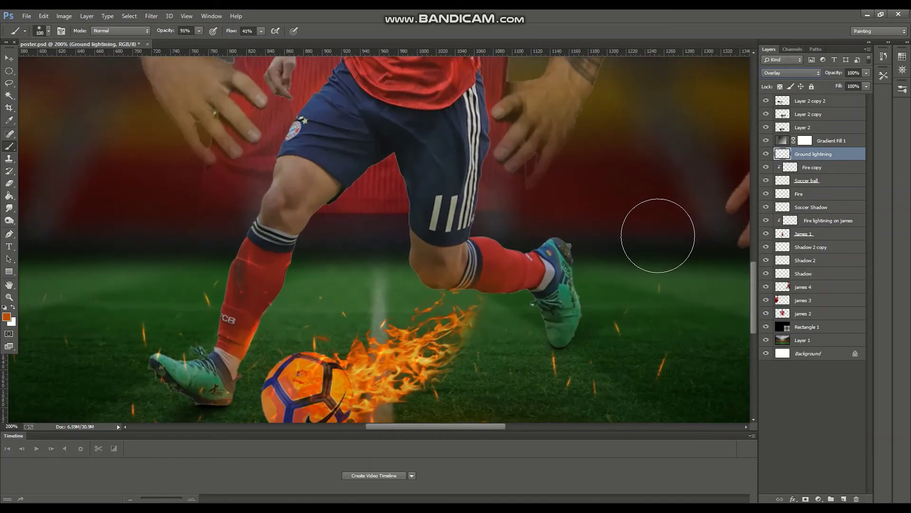
pyautogui.moveTo(754, 315); pyautogui.dragTo(754, 333)
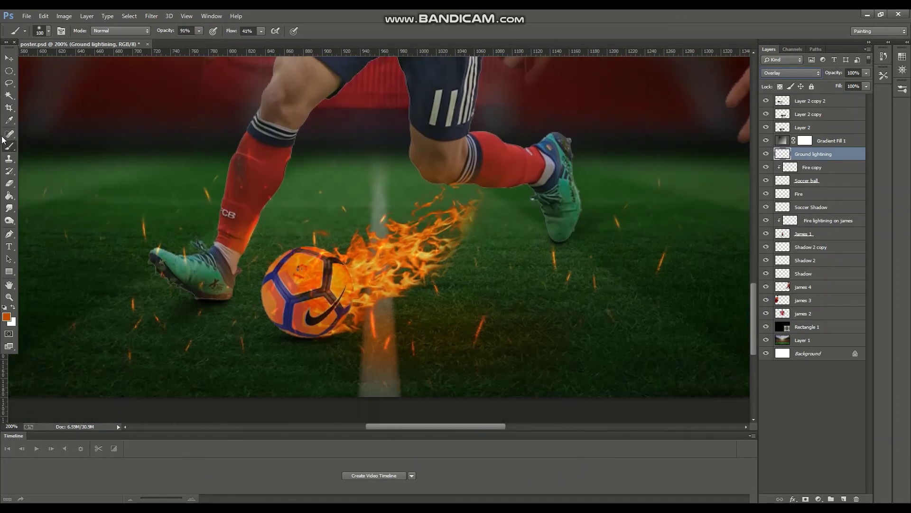
pyautogui.click(9, 121)
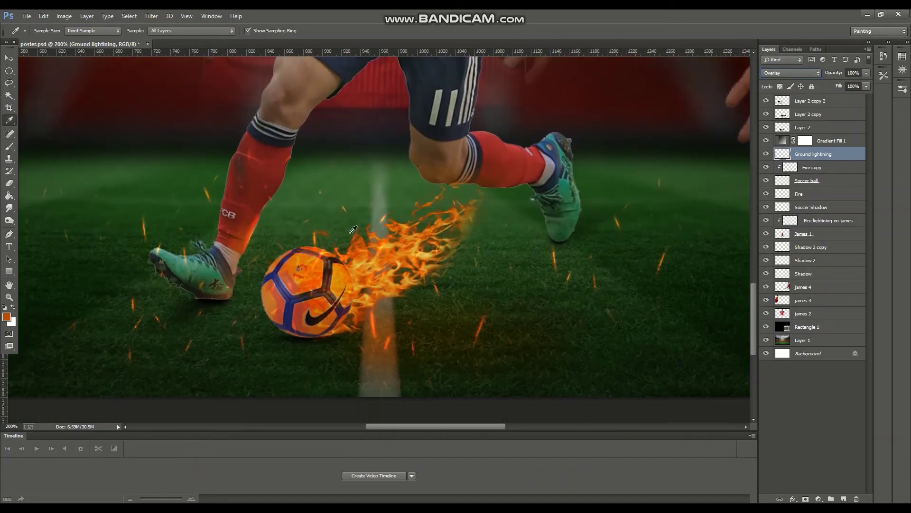
pyautogui.click(8, 147)
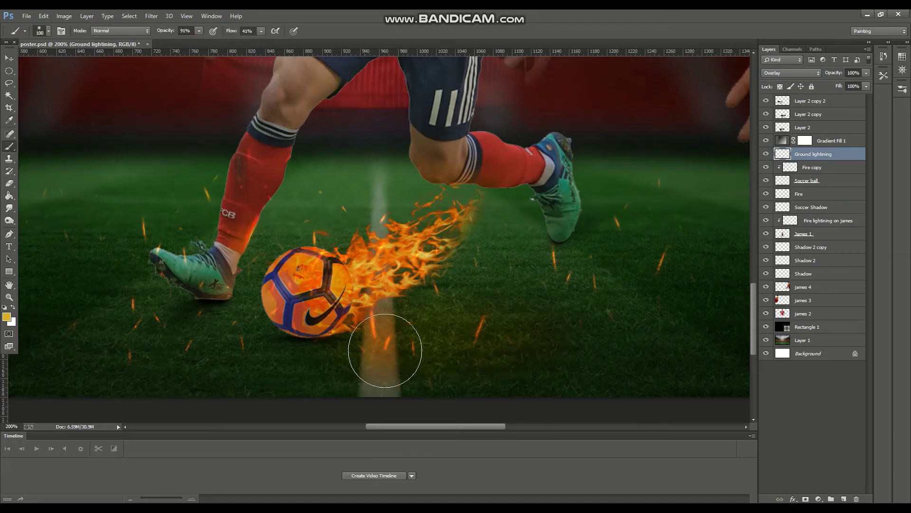
pyautogui.hotkey('ctrl', '-')
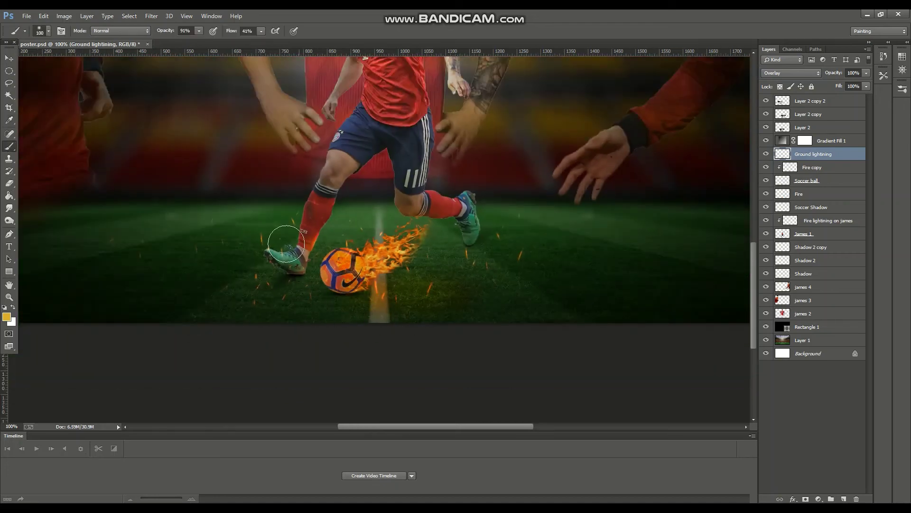
pyautogui.hotkey('ctrl', '+')
# Step: Sample more oranges from the fire and brush them in, then zoom out to the whole poster
pyautogui.click(9, 121)
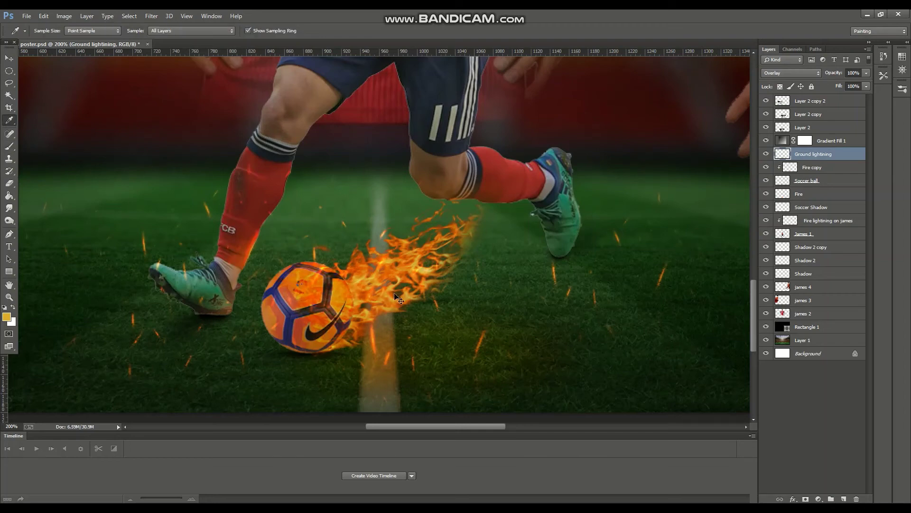
pyautogui.hotkey('ctrl', '+')
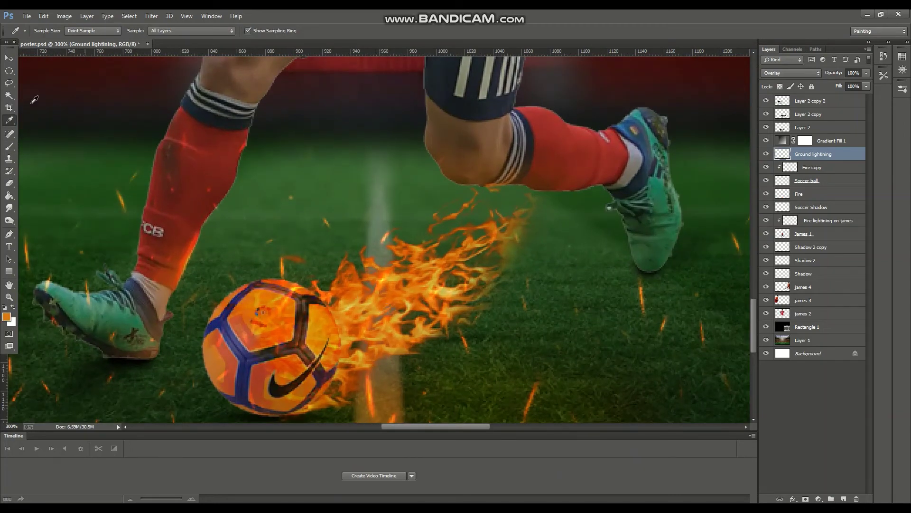
pyautogui.click(9, 147)
pyautogui.hotkey('ctrl', '-')
pyautogui.scroll(-1, 427, 285)
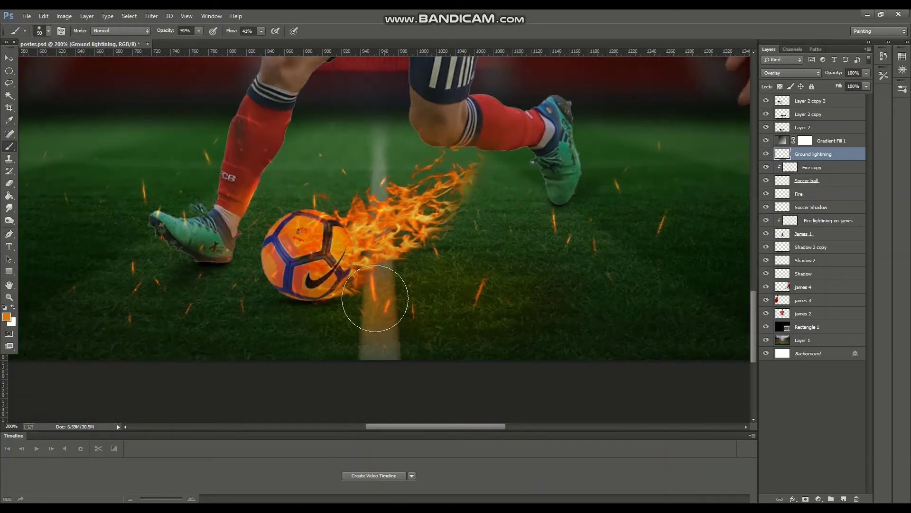
pyautogui.scroll(-1, 475, 262)
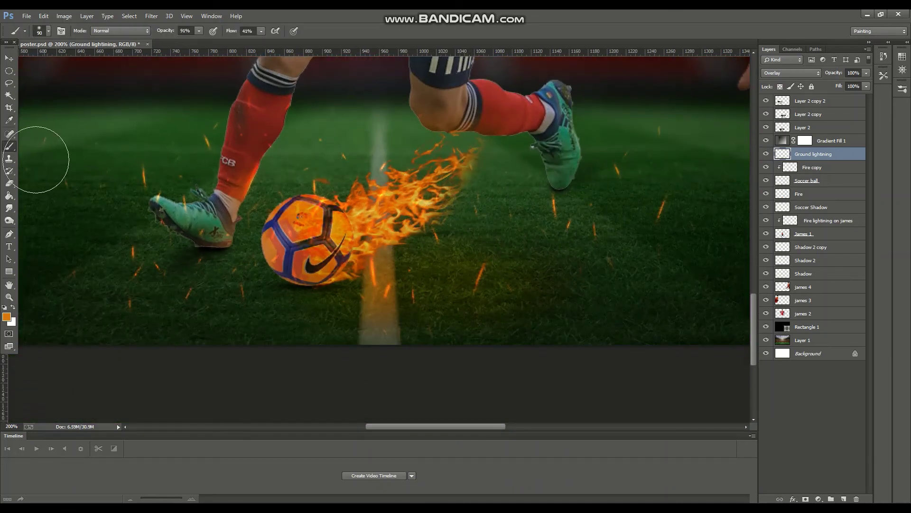
pyautogui.click(9, 121)
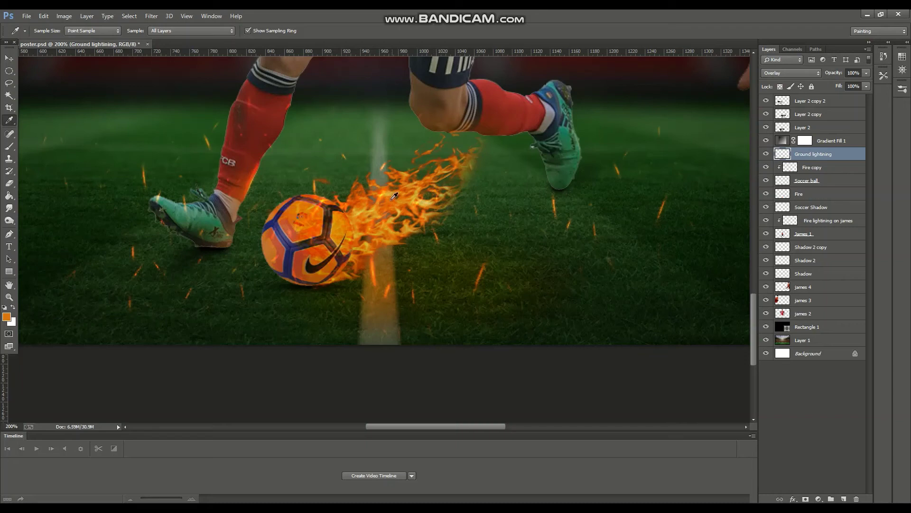
pyautogui.click(9, 146)
pyautogui.hotkey('ctrl', '-')
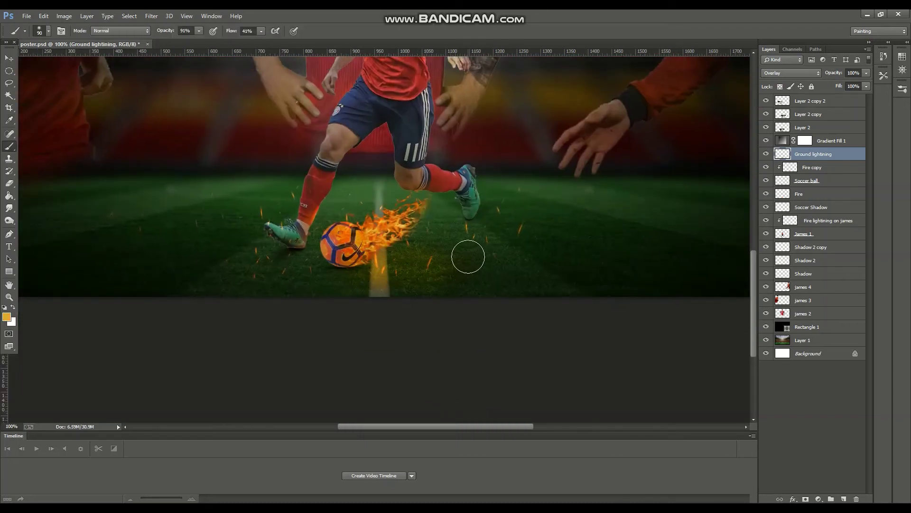
pyautogui.hotkey('ctrl', '-')
# Step: Set the Fire lightning on james layer to Overlay blending
pyautogui.click(817, 220)
pyautogui.hotkey('ctrl', '+')
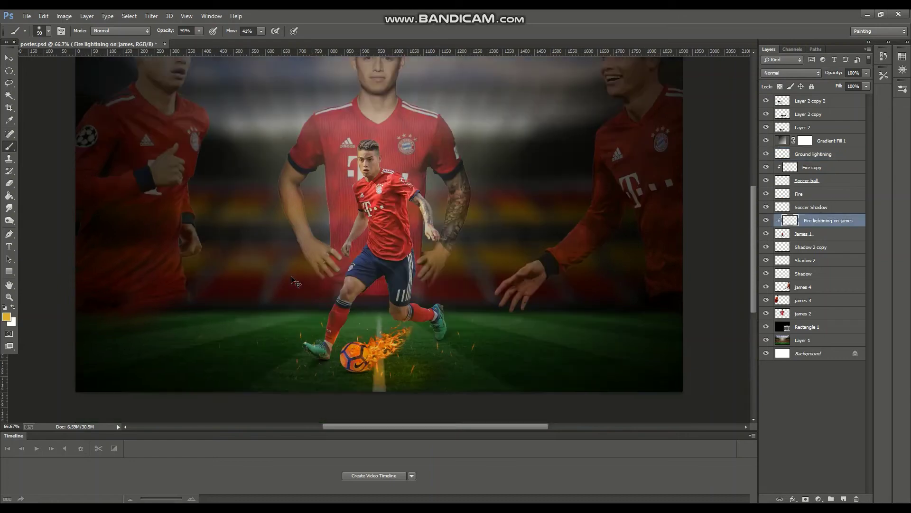
pyautogui.hotkey('ctrl', '+')
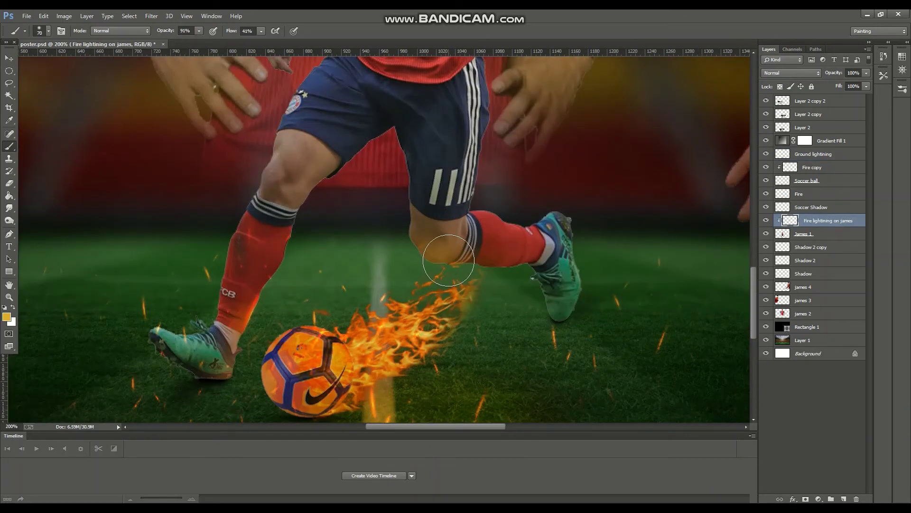
pyautogui.click(803, 73)
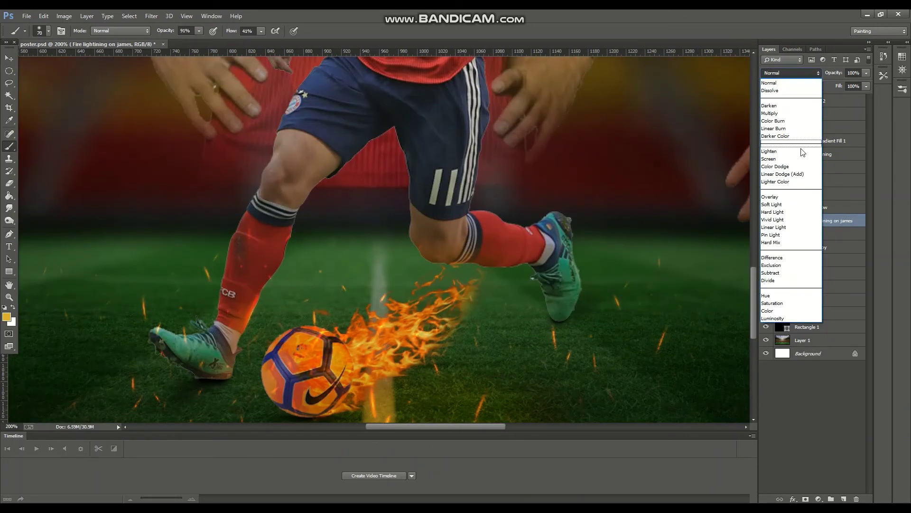
pyautogui.press('Escape')
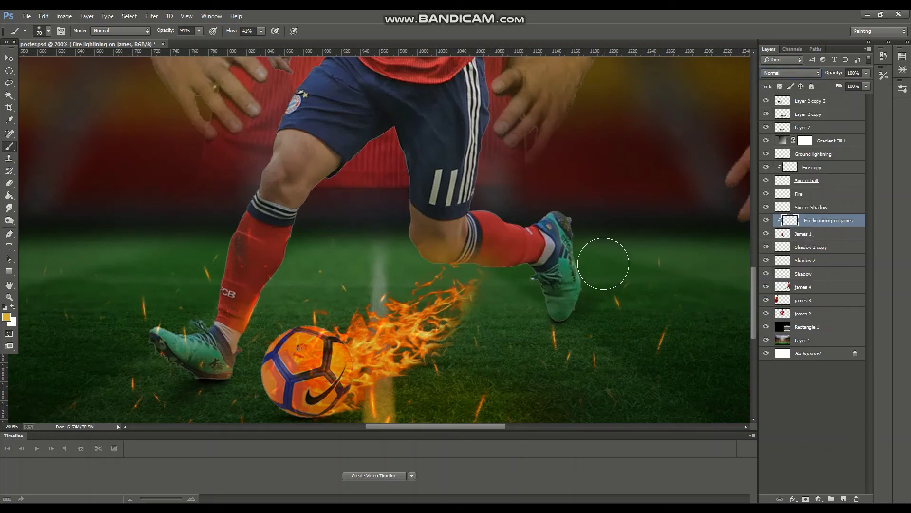
pyautogui.click(791, 73)
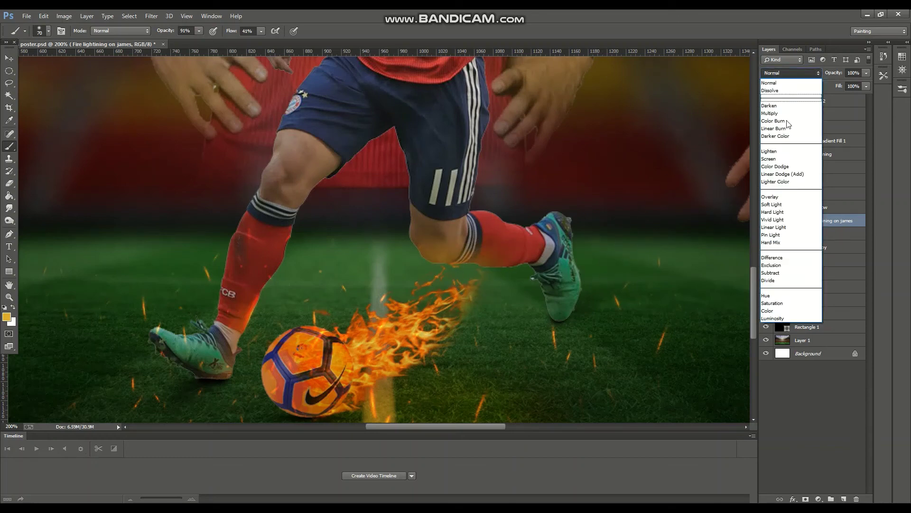
pyautogui.click(784, 192)
# Step: Brush orange glow onto the player's knee and left boot and sock
pyautogui.moveTo(481, 296); pyautogui.dragTo(484, 277)
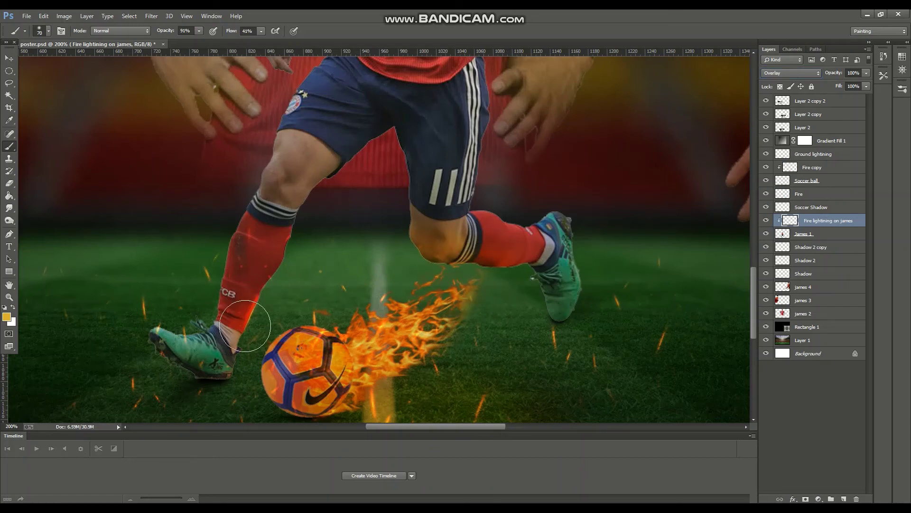
pyautogui.moveTo(245, 315); pyautogui.dragTo(265, 328)
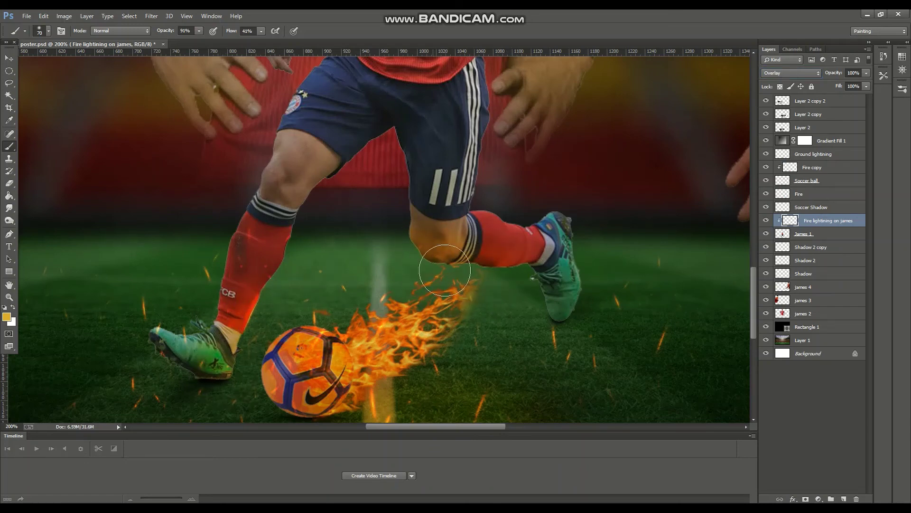
pyautogui.hotkey('ctrl', '-')
pyautogui.hotkey('ctrl', '-')
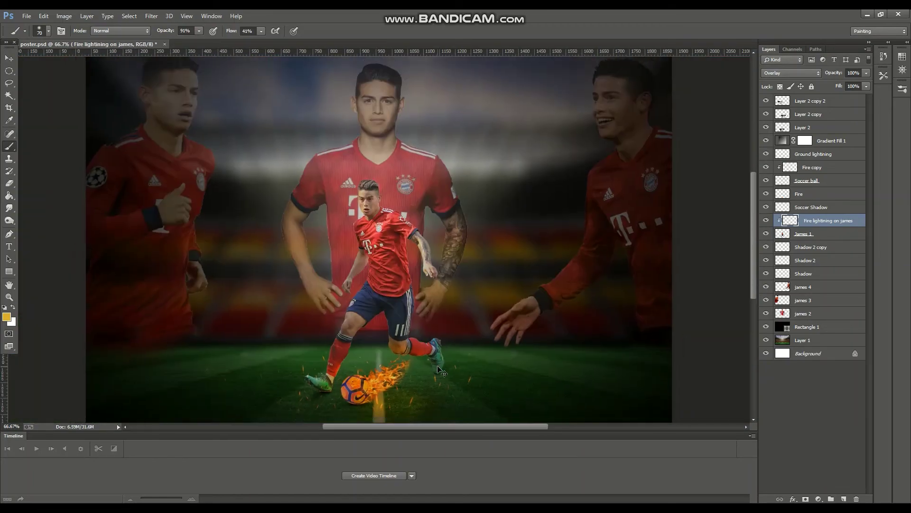
pyautogui.hotkey('ctrl', '-')
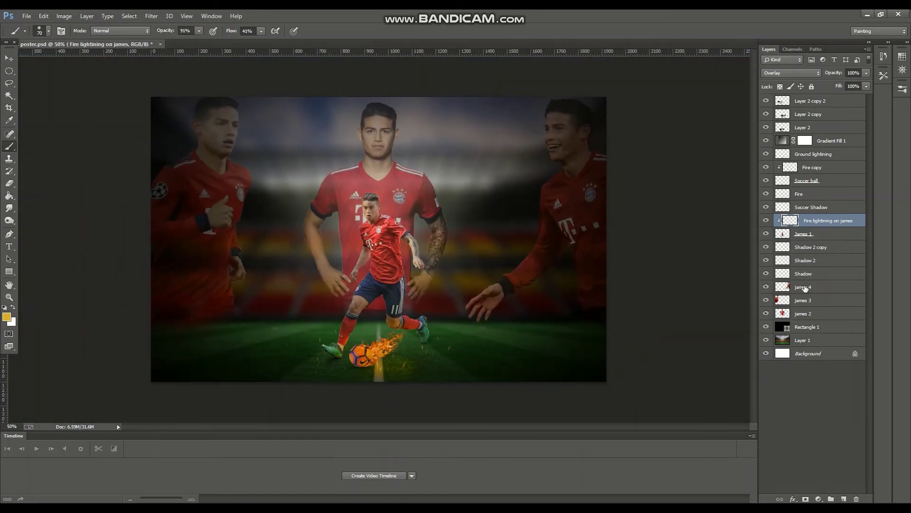
pyautogui.click(805, 287)
pyautogui.click(804, 233)
# Step: Apply an Exposure adjustment to James 1: exposure -0.49, offset -0.0122, gamma 1.16
pyautogui.click(57, 15)
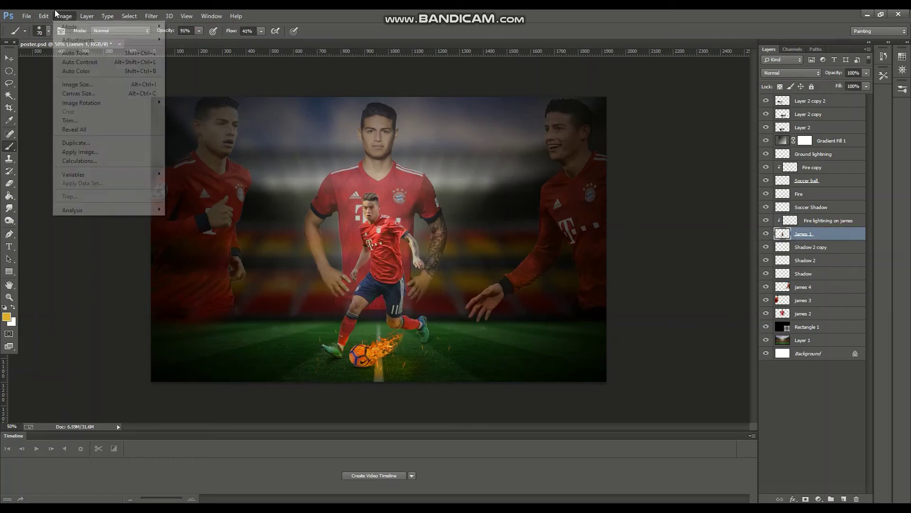
pyautogui.click(200, 66)
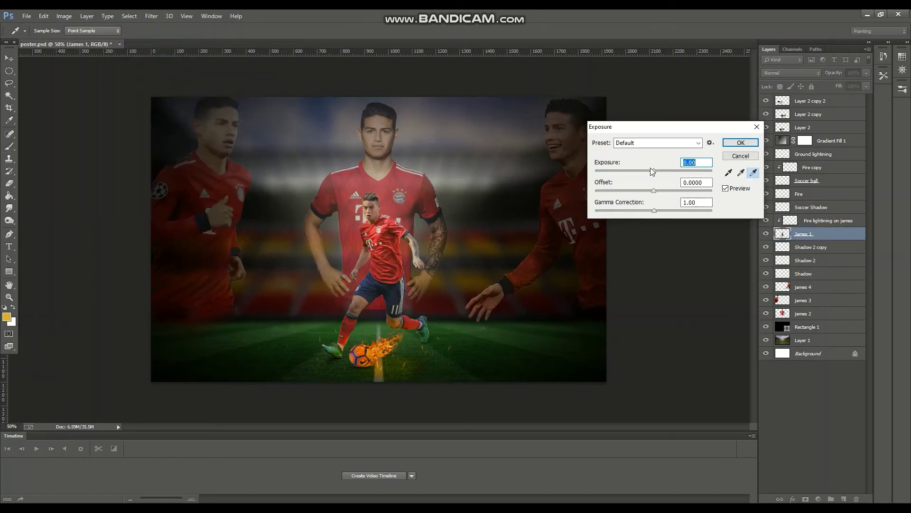
pyautogui.moveTo(652, 171)
pyautogui.mouseDown()
pyautogui.moveTo(645, 172)
pyautogui.moveTo(648, 210)
pyautogui.mouseUp()
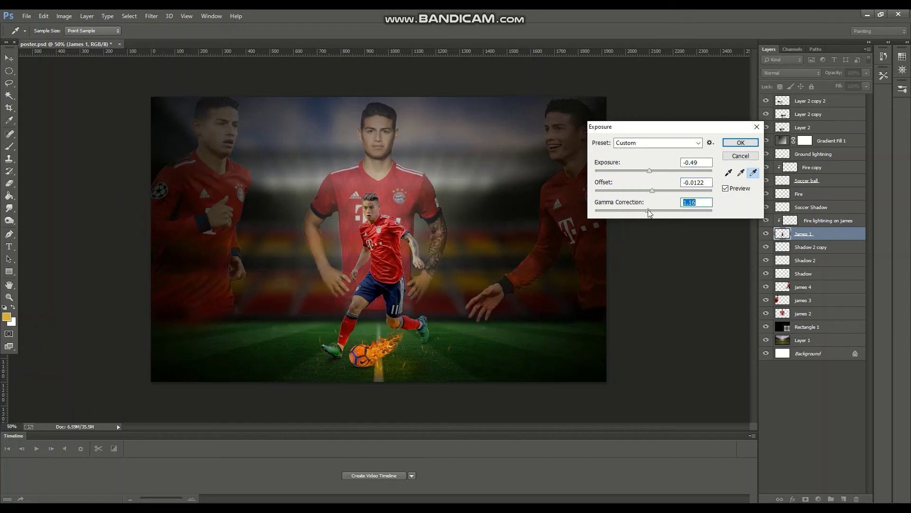
pyautogui.click(740, 142)
pyautogui.press('b')
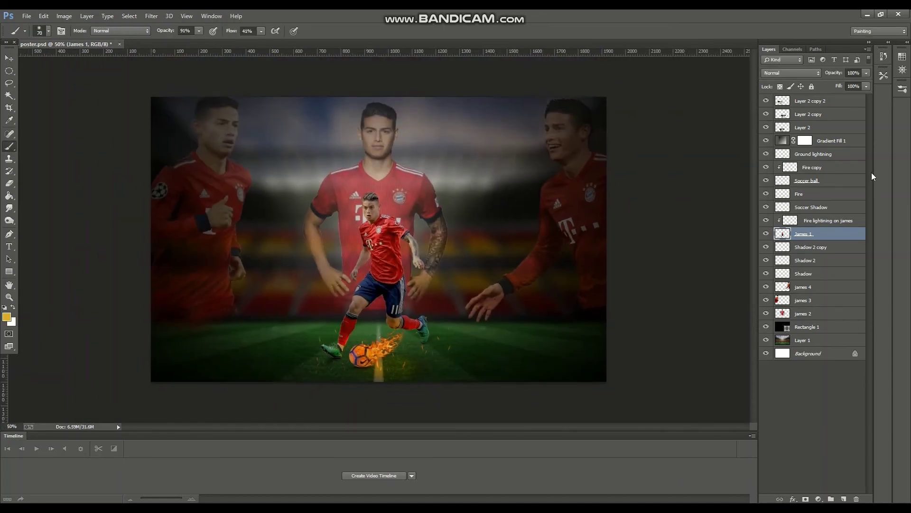
pyautogui.click(803, 287)
# Step: Nudge the james 2, 3 and 4 portraits down and lower their opacity
pyautogui.keyDown('ctrl'); pyautogui.click(804, 313); pyautogui.keyUp('ctrl')
pyautogui.press('v')
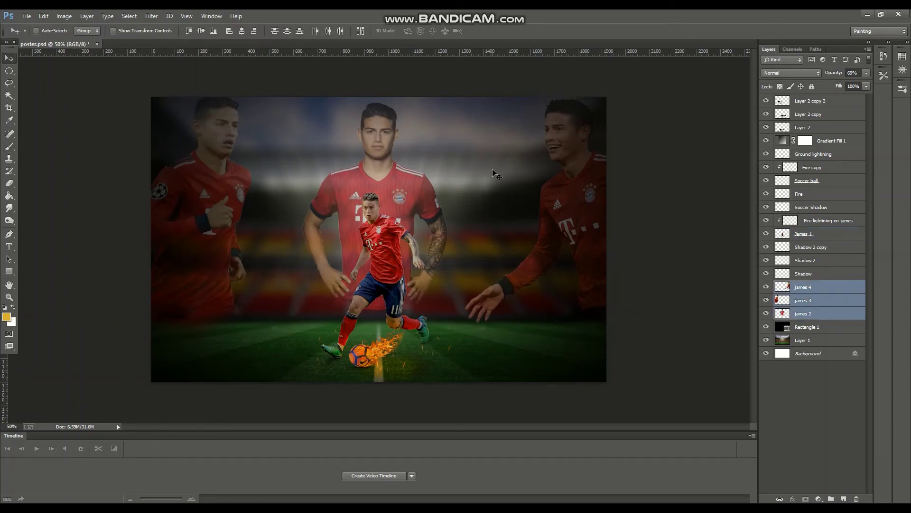
pyautogui.hotkey('shift', 'Down')
pyautogui.hotkey('shift', 'Down')
pyautogui.hotkey('shift', 'Down')
pyautogui.hotkey('shift', 'Down')
pyautogui.hotkey('shift', 'Down')
pyautogui.hotkey('shift', 'Down')
pyautogui.hotkey('shift', 'Down')
pyautogui.hotkey('shift', 'Down')
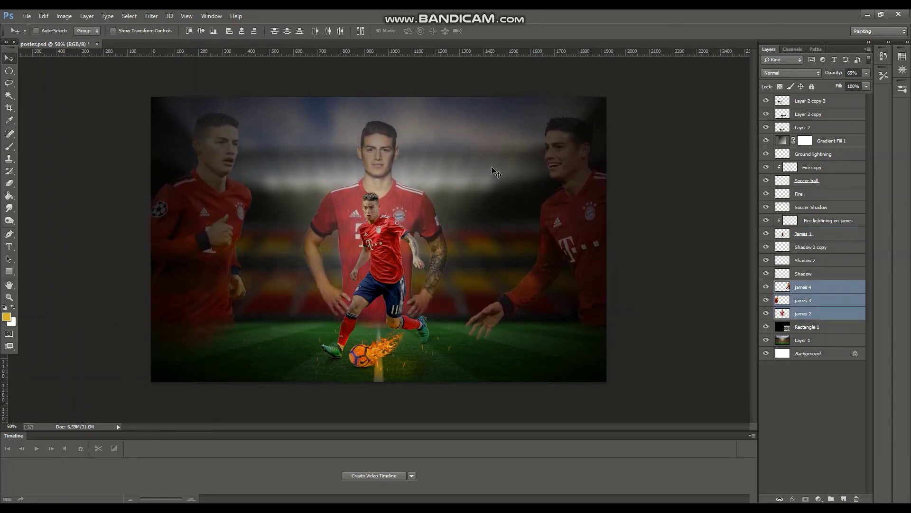
pyautogui.hotkey('shift', 'Down')
pyautogui.moveTo(849, 82); pyautogui.dragTo(847, 82)
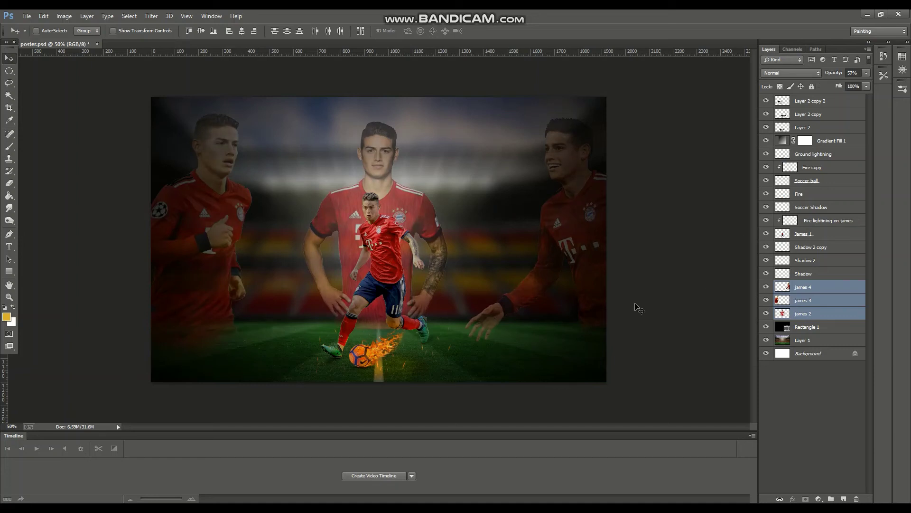
# Step: Add an empty layer above Shadow 2 copy, try Lens Flare on it, then delete it
pyautogui.click(835, 327)
pyautogui.click(803, 238)
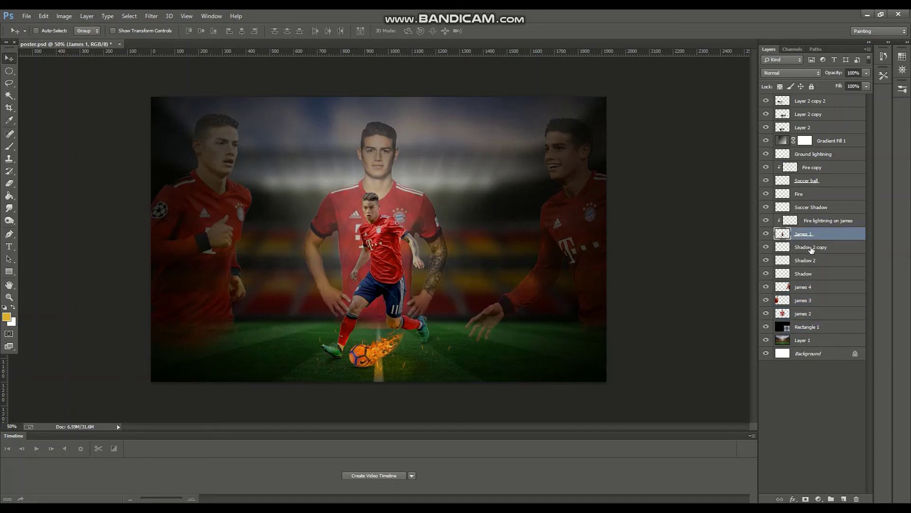
pyautogui.click(812, 248)
pyautogui.click(844, 499)
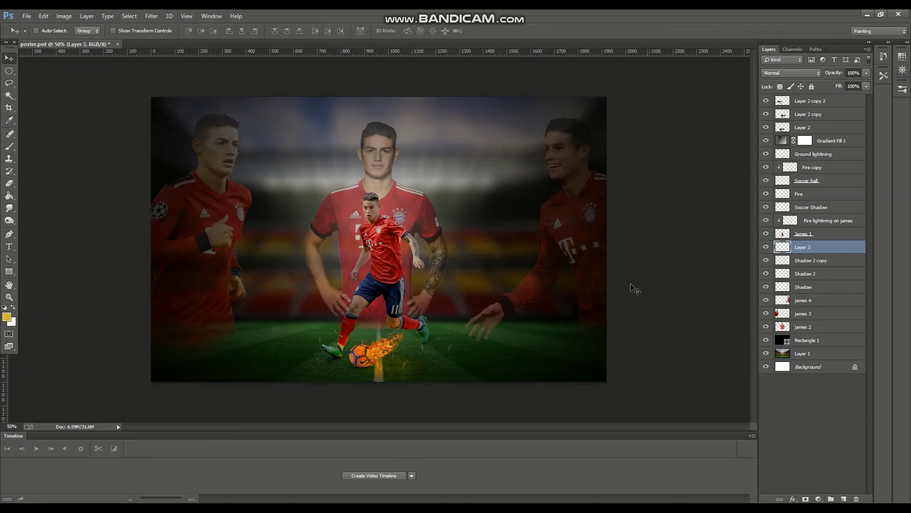
pyautogui.click(151, 16)
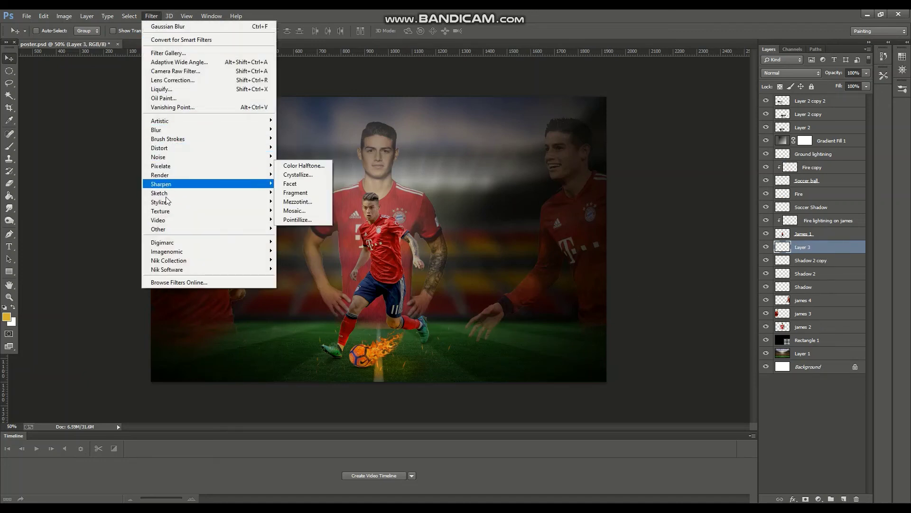
pyautogui.moveTo(161, 174)
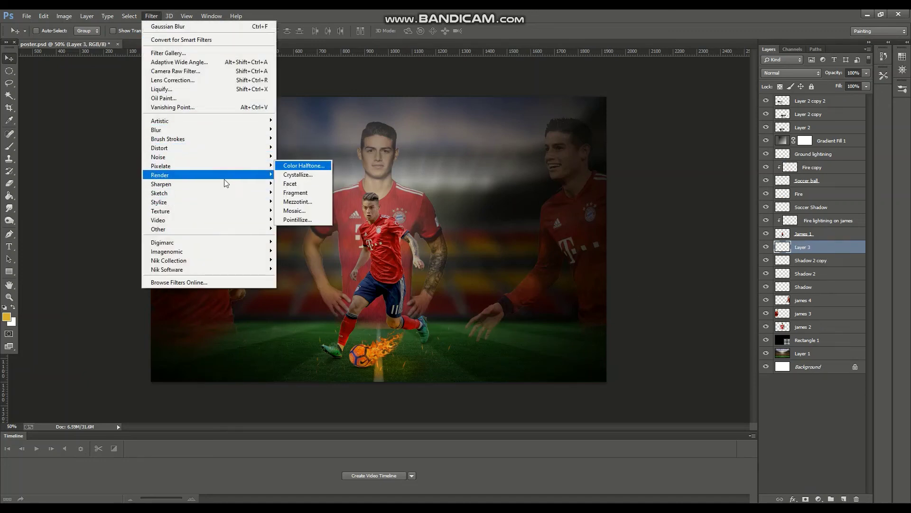
pyautogui.click(295, 203)
pyautogui.click(454, 197)
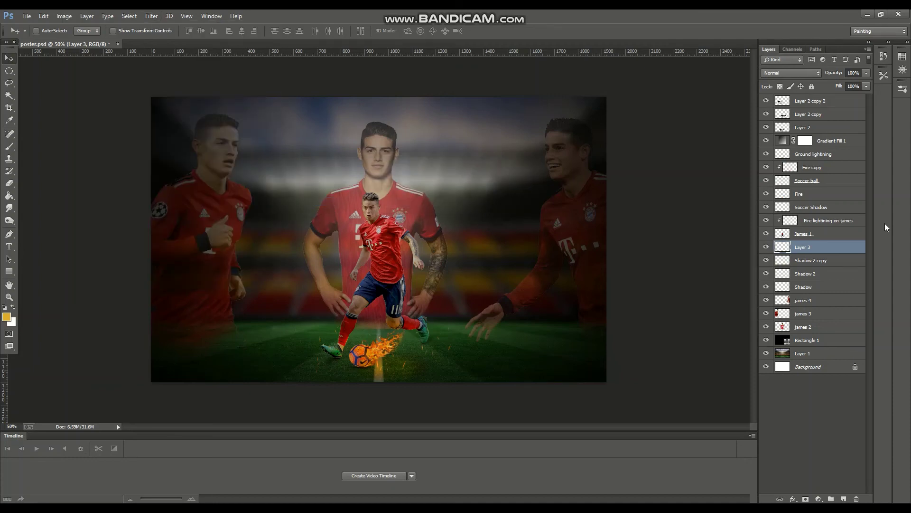
pyautogui.press('Delete')
pyautogui.click(816, 342)
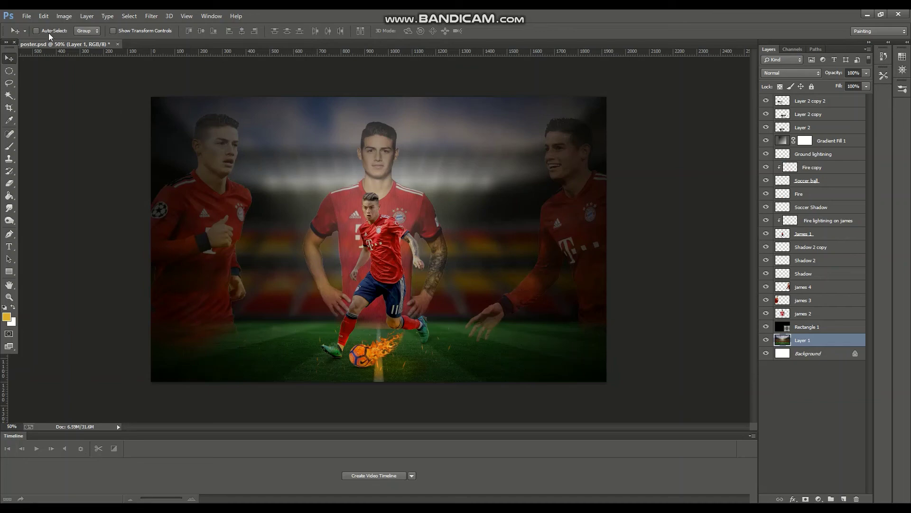
pyautogui.click(151, 15)
pyautogui.moveTo(160, 175)
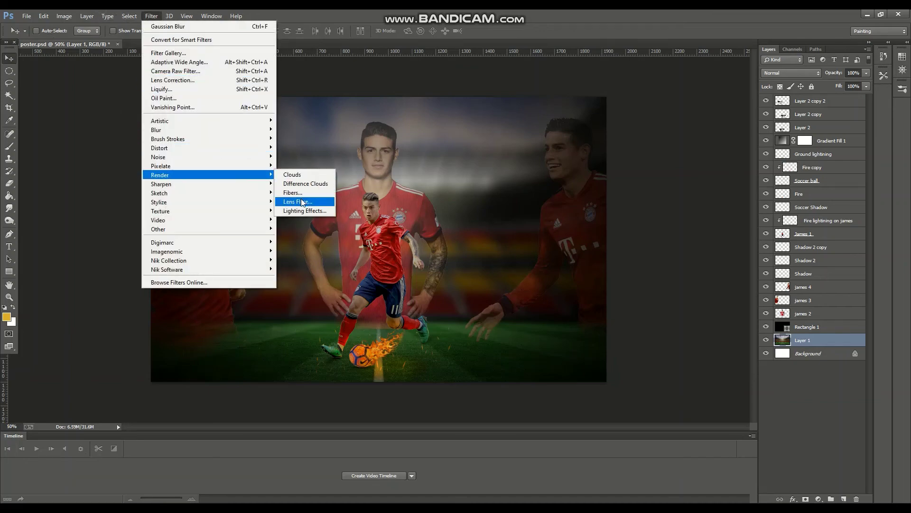
pyautogui.click(302, 202)
pyautogui.moveTo(483, 257); pyautogui.dragTo(481, 257)
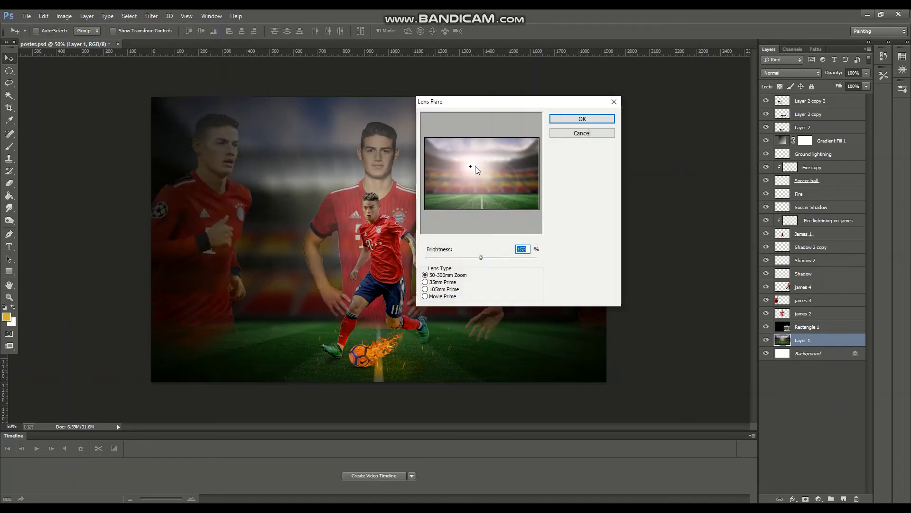
pyautogui.moveTo(479, 175); pyautogui.dragTo(428, 143)
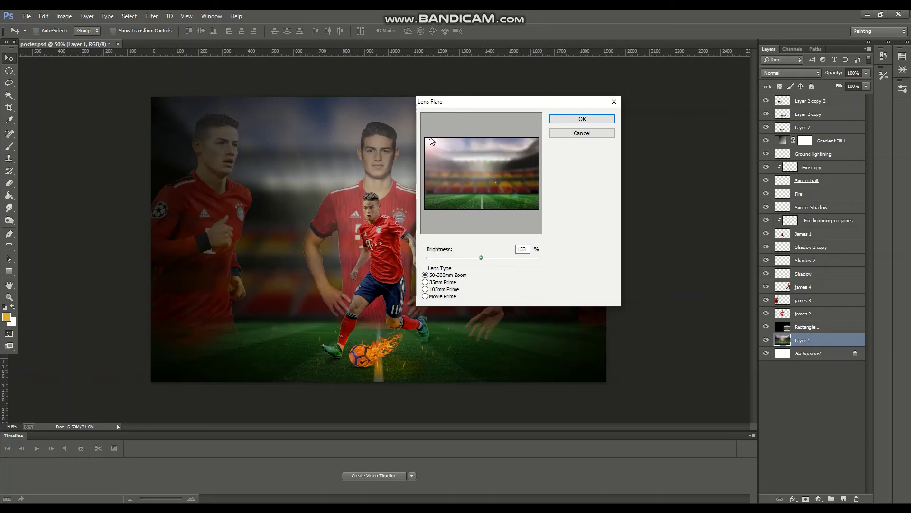
pyautogui.click(480, 257)
pyautogui.click(580, 119)
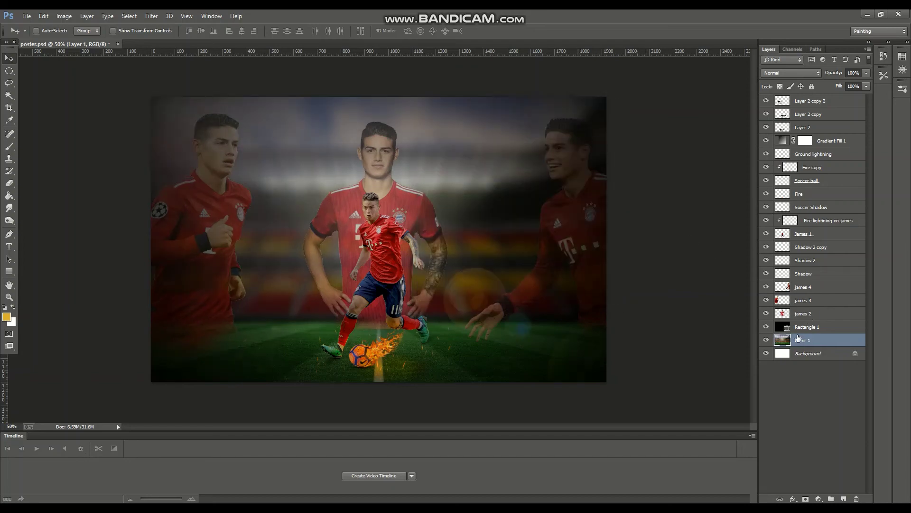
pyautogui.hotkey('ctrl', 'z')
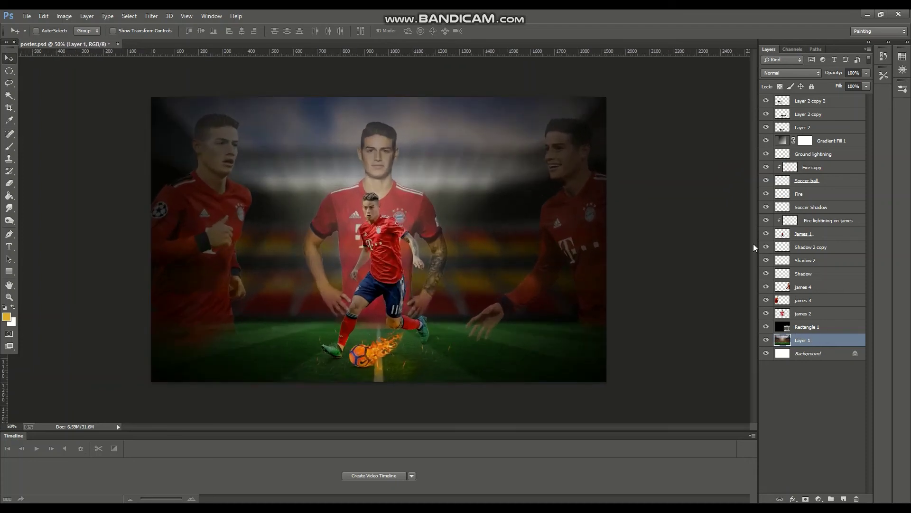
# Step: Merge all layers from Layer 1 to Layer 2 copy 2 into one layer
pyautogui.click(802, 103)
pyautogui.hotkey('ctrl', 'alt', 'z')
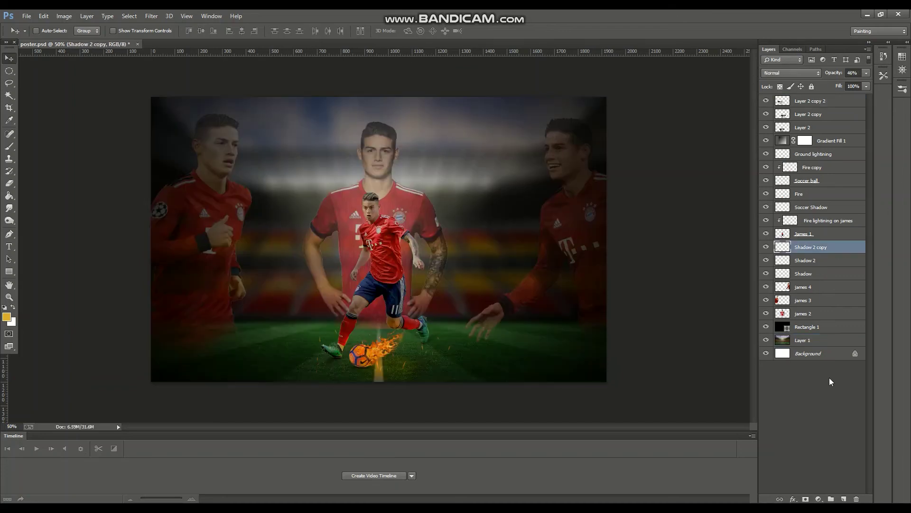
pyautogui.click(820, 339)
pyautogui.keyDown('shift'); pyautogui.click(802, 102); pyautogui.keyUp('shift')
pyautogui.hotkey('ctrl', 'e')
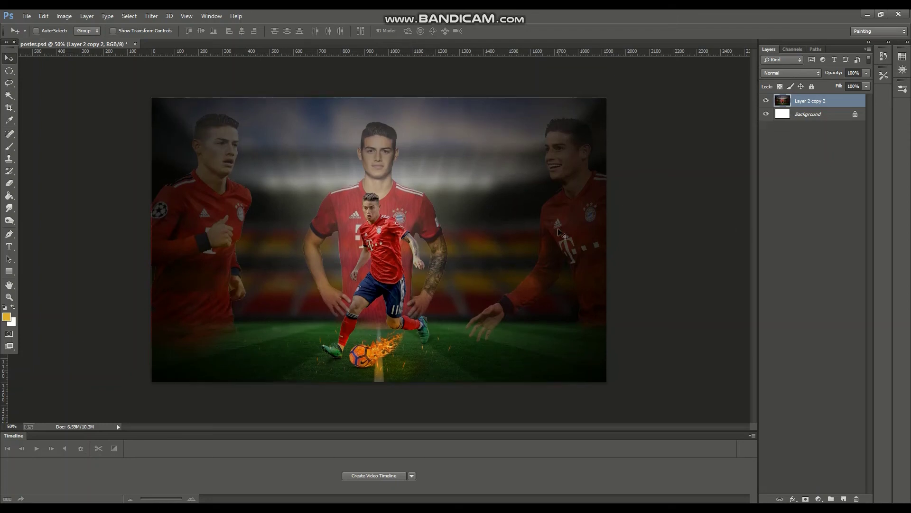
# Step: Scale the merged layer up to about 101.38%
pyautogui.hotkey('ctrl', 't')
pyautogui.moveTo(119, 96); pyautogui.dragTo(114, 91)
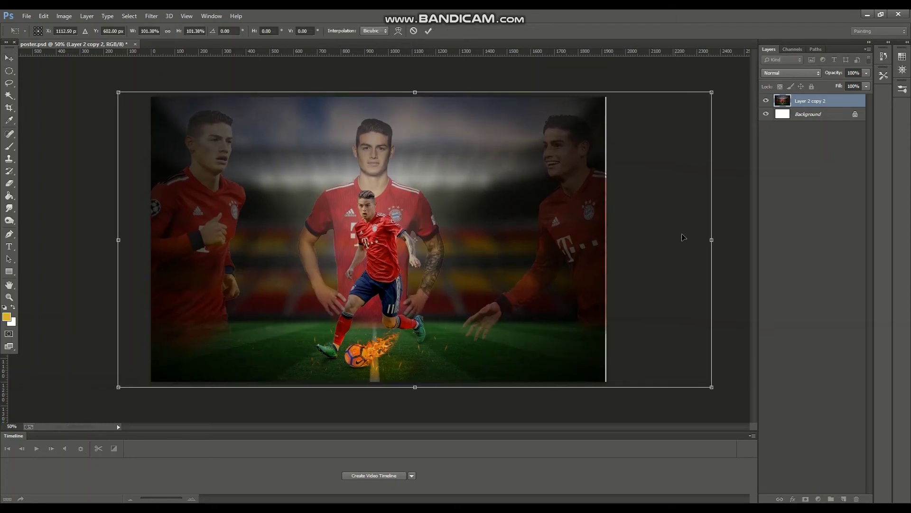
pyautogui.press('Return')
# Step: Lower the james 2 portrait's opacity to 43%
pyautogui.click(152, 16)
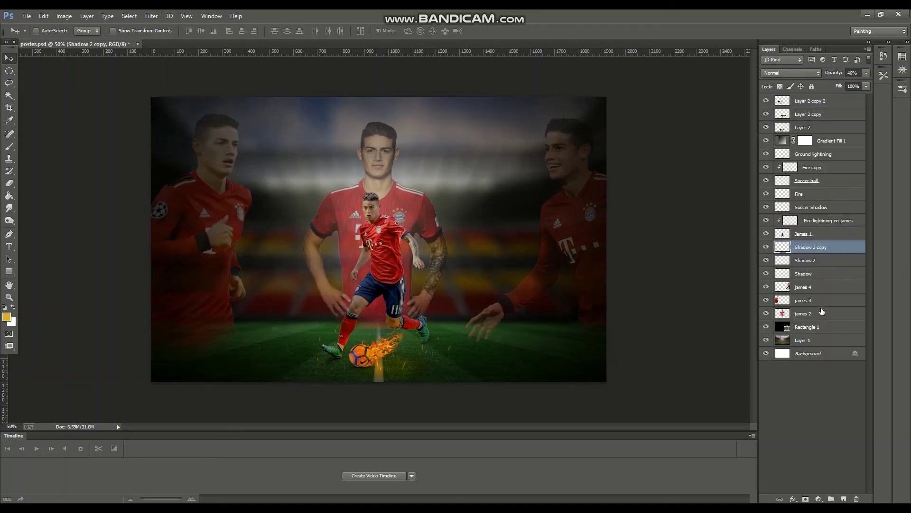
pyautogui.click(822, 312)
pyautogui.moveTo(843, 84); pyautogui.dragTo(846, 85)
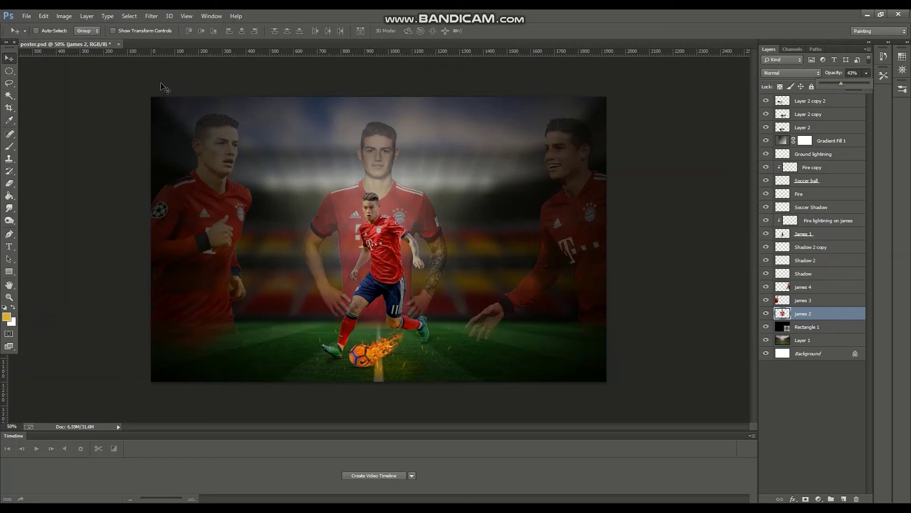
# Step: Darken james 2 with Exposure -0.22, offset -0.0163, gamma 0.93
pyautogui.click(64, 16)
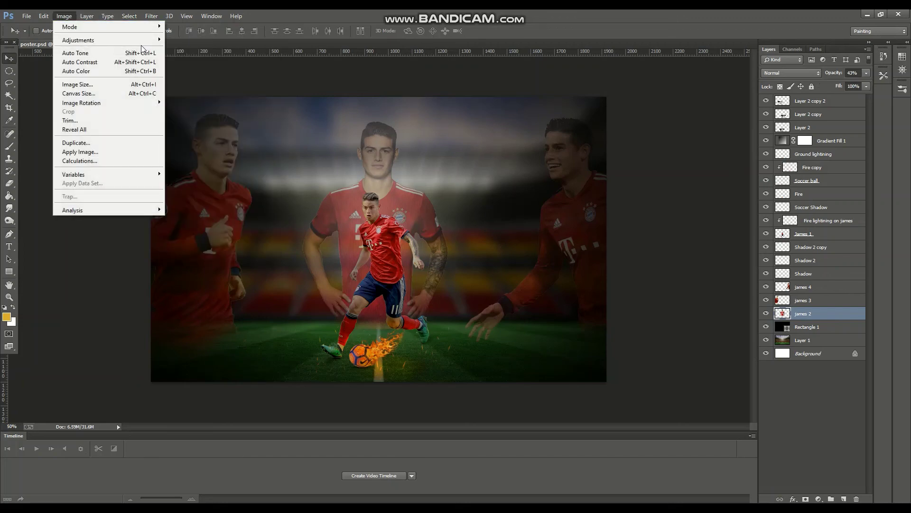
pyautogui.moveTo(78, 40)
pyautogui.click(189, 67)
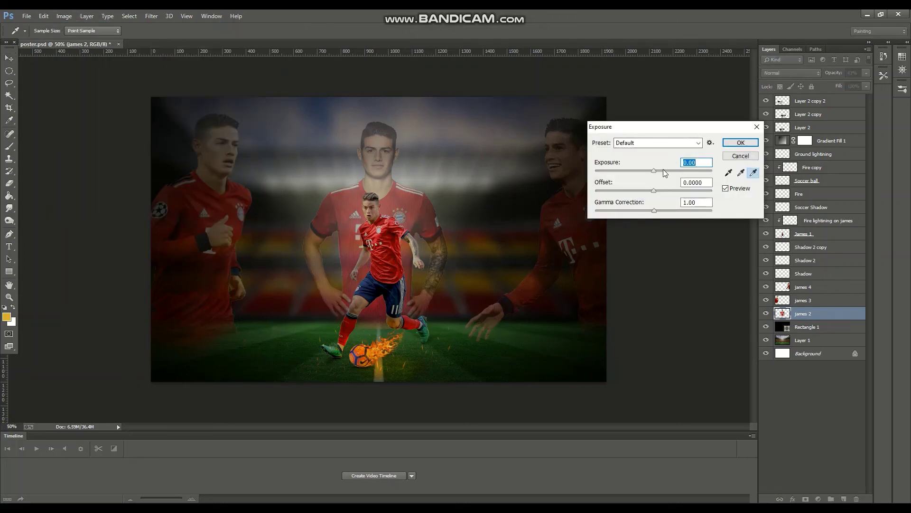
pyautogui.moveTo(654, 171); pyautogui.dragTo(650, 191)
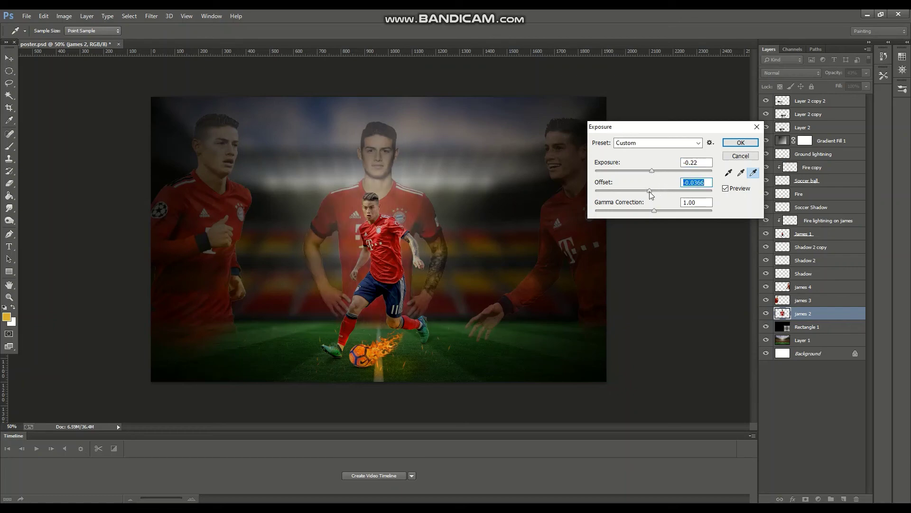
pyautogui.press('Tab')
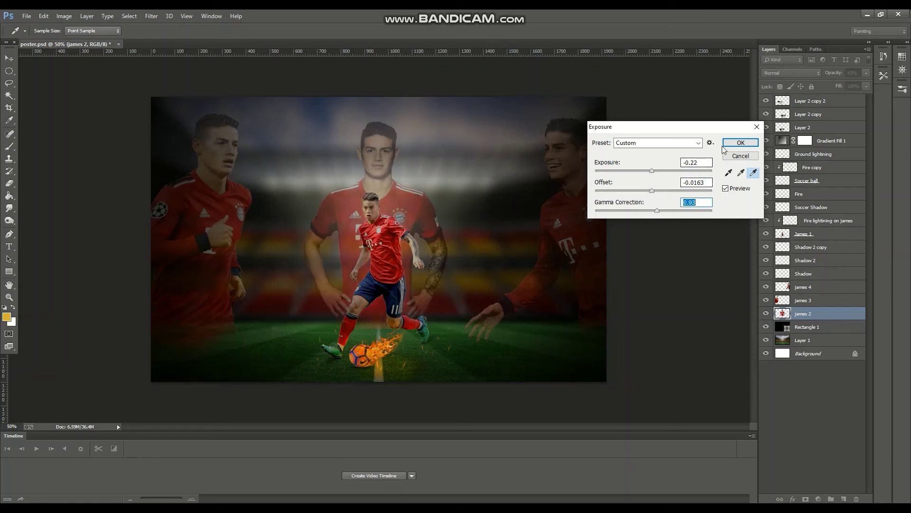
pyautogui.press('Return')
# Step: Check the Rectangle 1 layer by briefly transforming it and toggling its visibility
pyautogui.click(810, 328)
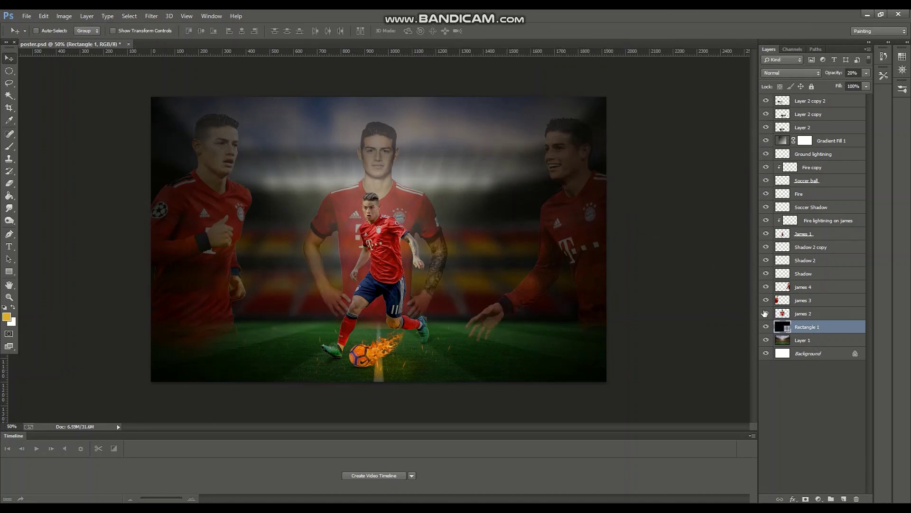
pyautogui.hotkey('ctrl', 't')
pyautogui.press('Return')
pyautogui.click(802, 340)
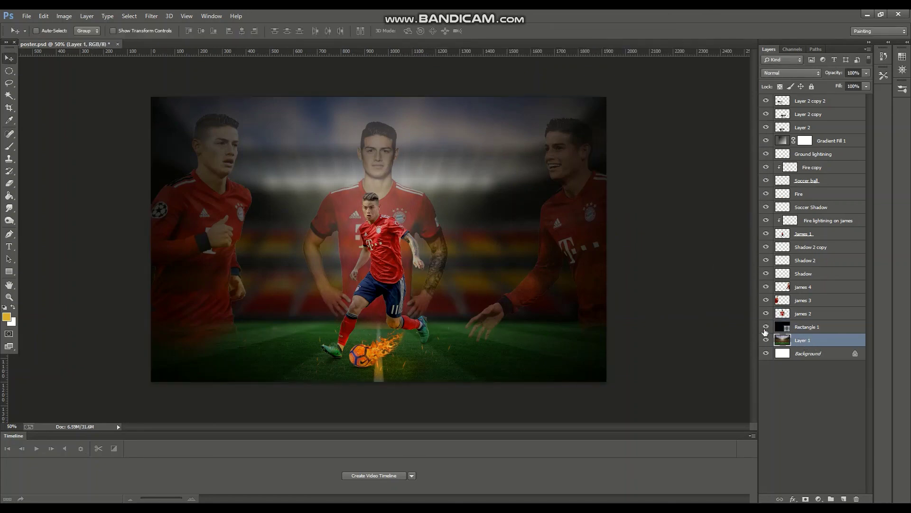
pyautogui.click(765, 327)
pyautogui.click(765, 327)
# Step: Merge all layers from Layer 1 up to Layer 2 copy 2 into one layer
pyautogui.keyDown('shift'); pyautogui.click(792, 100); pyautogui.keyUp('shift')
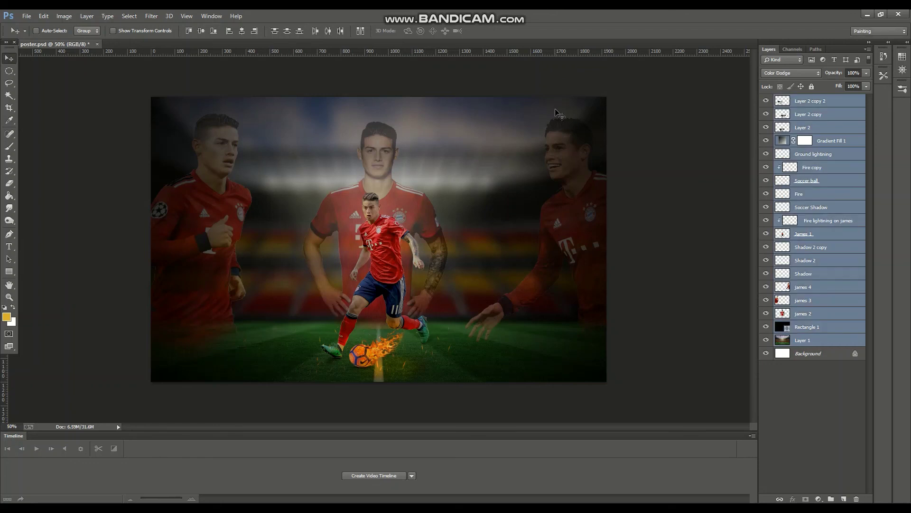
pyautogui.hotkey('ctrl', 'e')
pyautogui.hotkey('ctrl', 't')
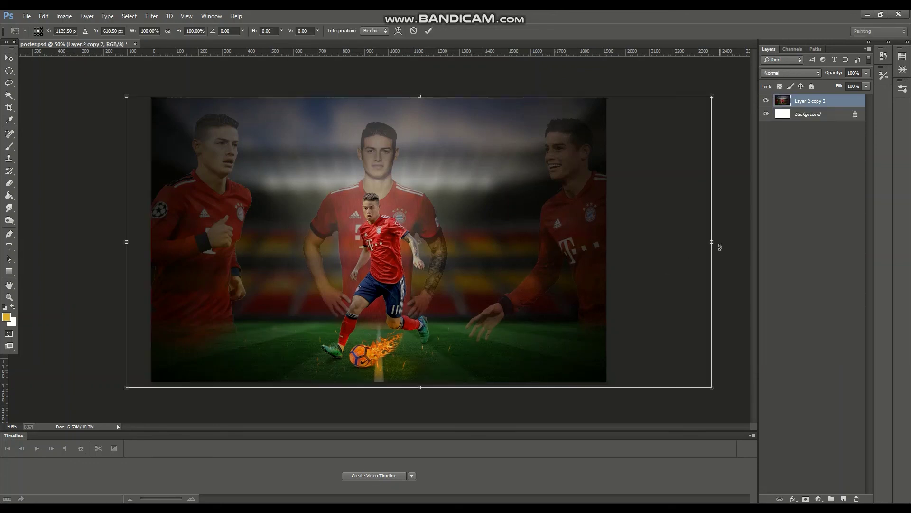
pyautogui.moveTo(721, 247); pyautogui.dragTo(703, 240)
pyautogui.press('Return')
pyautogui.hotkey('ctrl', 'z')
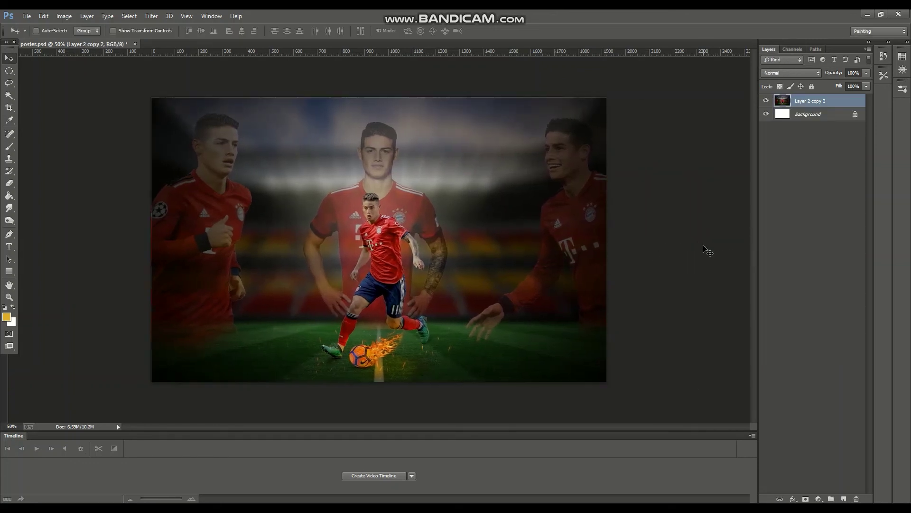
# Step: Stretch the merged poster layer slightly outward on the right, top and left edges
pyautogui.hotkey('ctrl', 't')
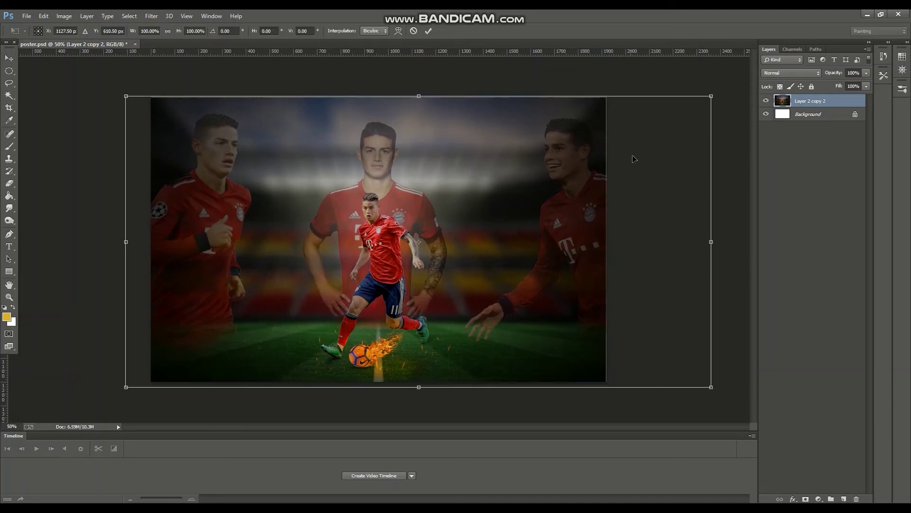
pyautogui.moveTo(714, 241); pyautogui.dragTo(720, 241)
pyautogui.moveTo(421, 96); pyautogui.dragTo(421, 92)
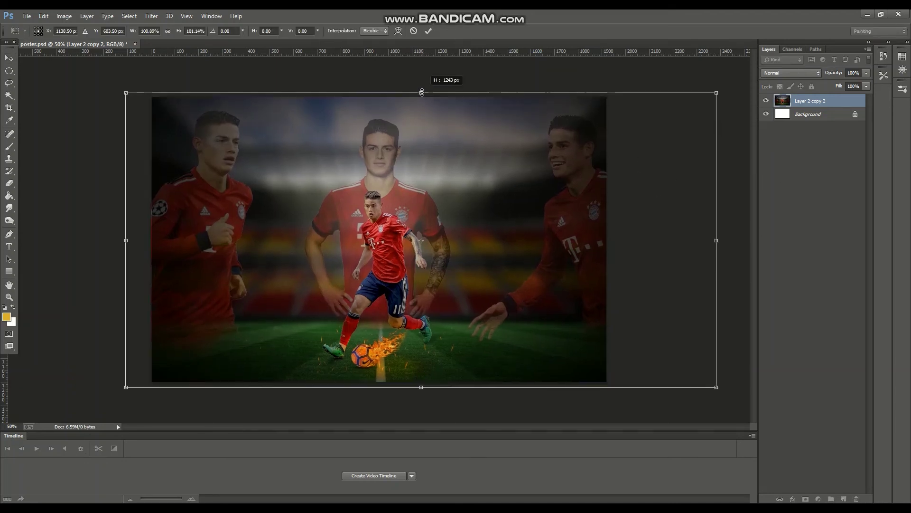
pyautogui.moveTo(114, 240); pyautogui.dragTo(120, 240)
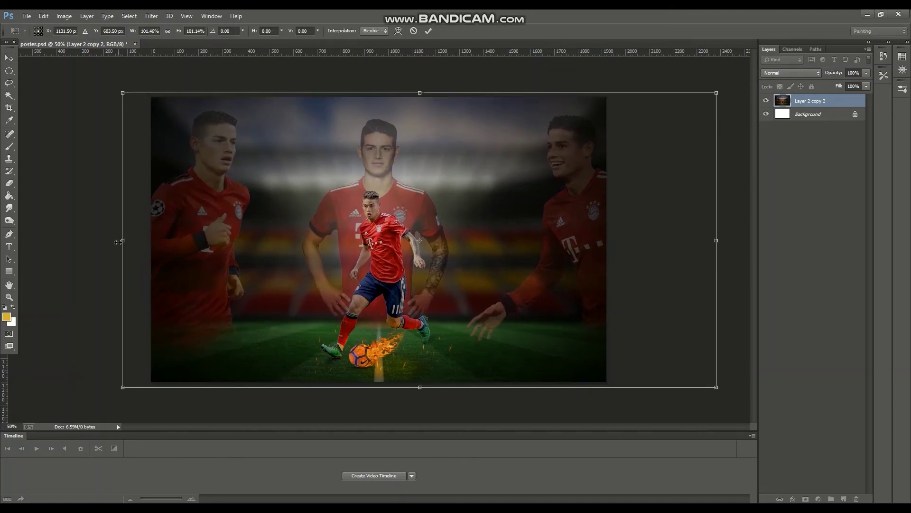
pyautogui.press('Return')
pyautogui.hotkey('ctrl', 't')
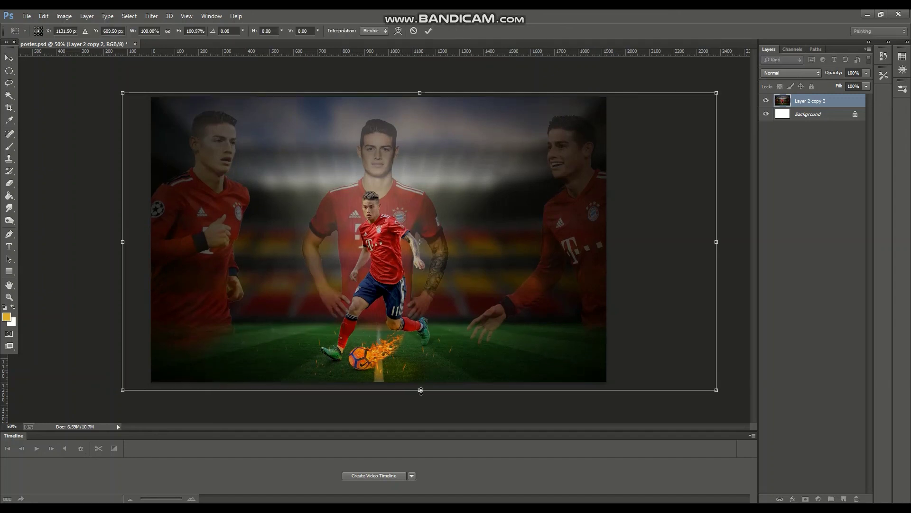
pyautogui.press('Return')
pyautogui.click(151, 16)
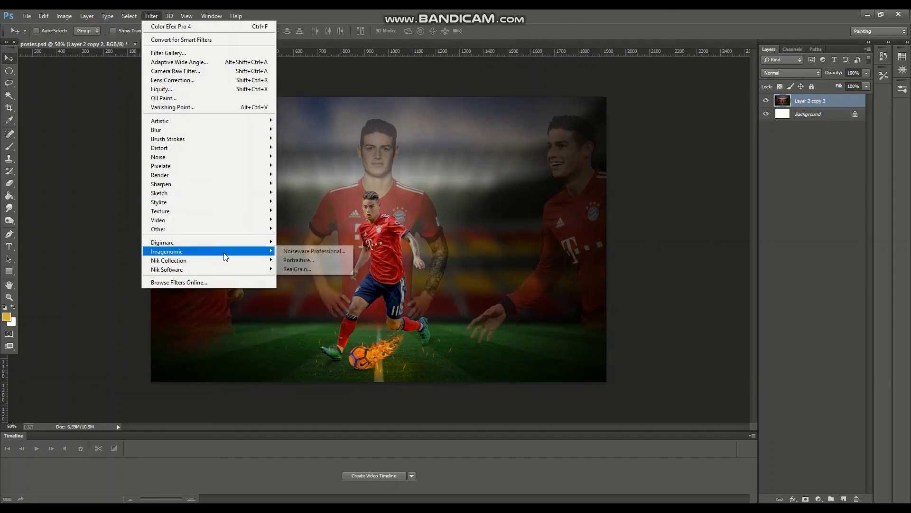
# Step: Launch Color Efex Pro 4 and lighten the Film Efex: Vintage strength and vignette
pyautogui.click(550, 271)
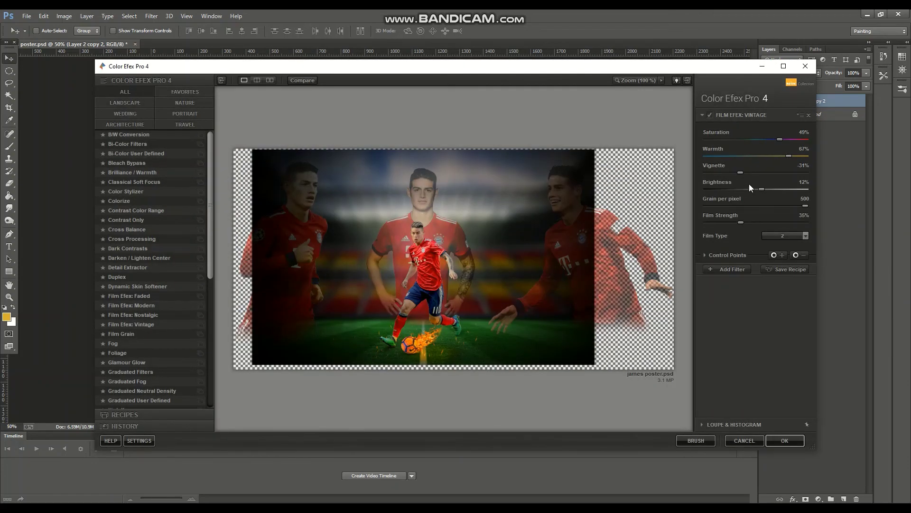
pyautogui.moveTo(740, 222)
pyautogui.mouseDown()
pyautogui.moveTo(705, 223)
pyautogui.moveTo(762, 233)
pyautogui.moveTo(751, 226)
pyautogui.mouseUp()
pyautogui.moveTo(744, 171)
pyautogui.mouseDown()
pyautogui.moveTo(767, 174)
pyautogui.moveTo(752, 174)
pyautogui.moveTo(763, 190)
pyautogui.mouseUp()
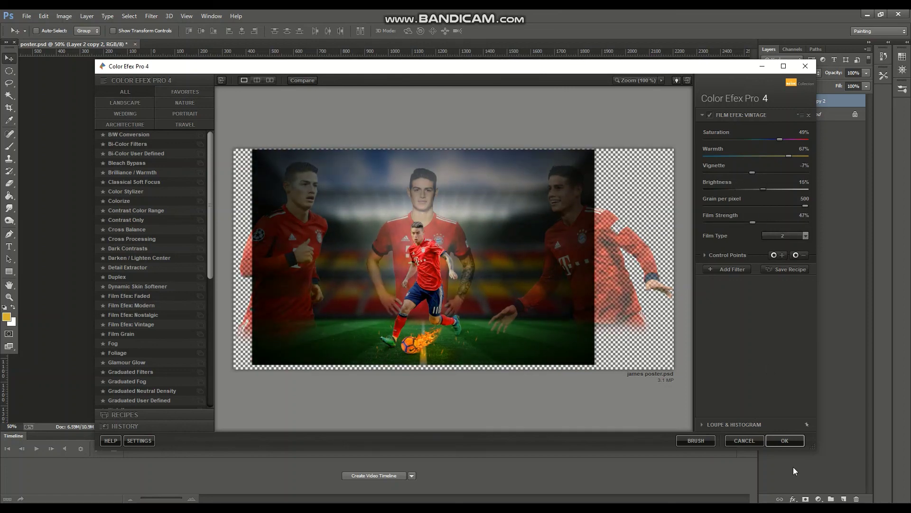
# Step: Add a Vignette: Lens filter, made more rectangular, slightly larger and weaker
pyautogui.click(712, 269)
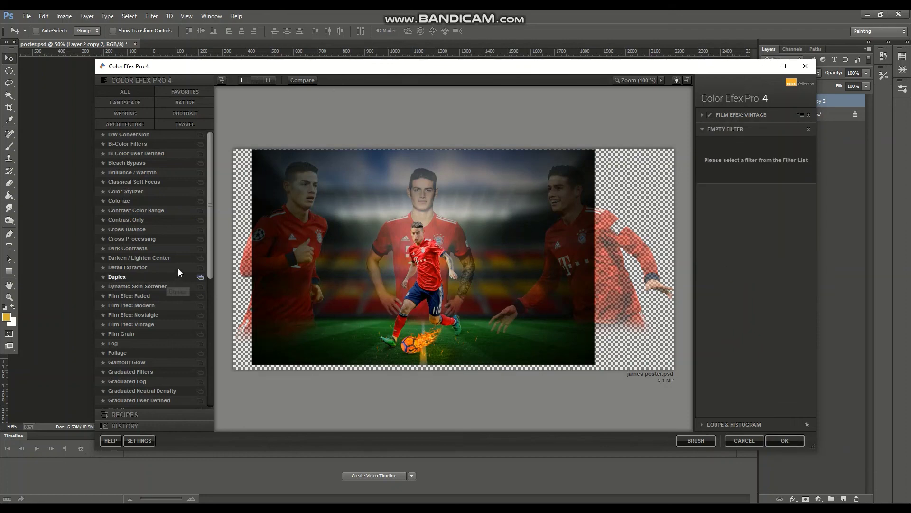
pyautogui.scroll(-5, 204, 333)
pyautogui.scroll(-4, 190, 394)
pyautogui.click(169, 399)
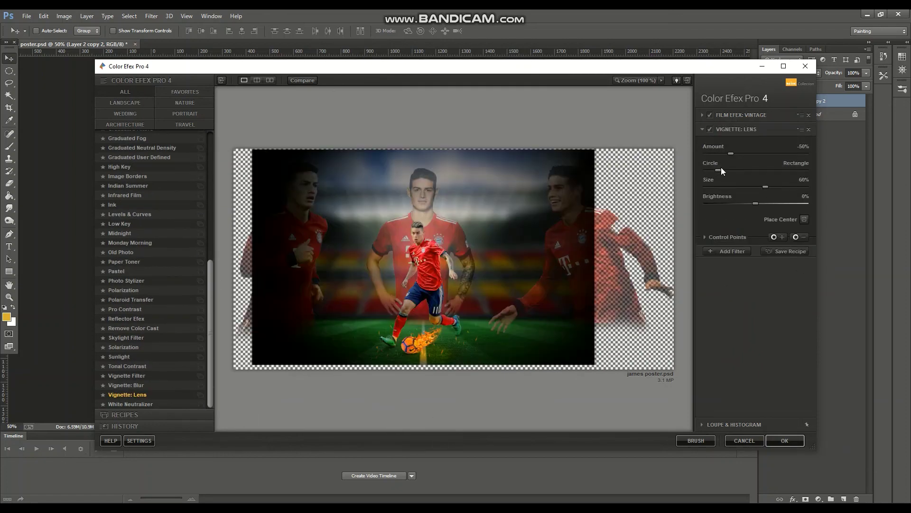
pyautogui.moveTo(722, 170)
pyautogui.mouseDown()
pyautogui.moveTo(762, 171)
pyautogui.moveTo(756, 187)
pyautogui.mouseUp()
pyautogui.moveTo(756, 203); pyautogui.dragTo(755, 211)
pyautogui.moveTo(733, 153); pyautogui.dragTo(755, 151)
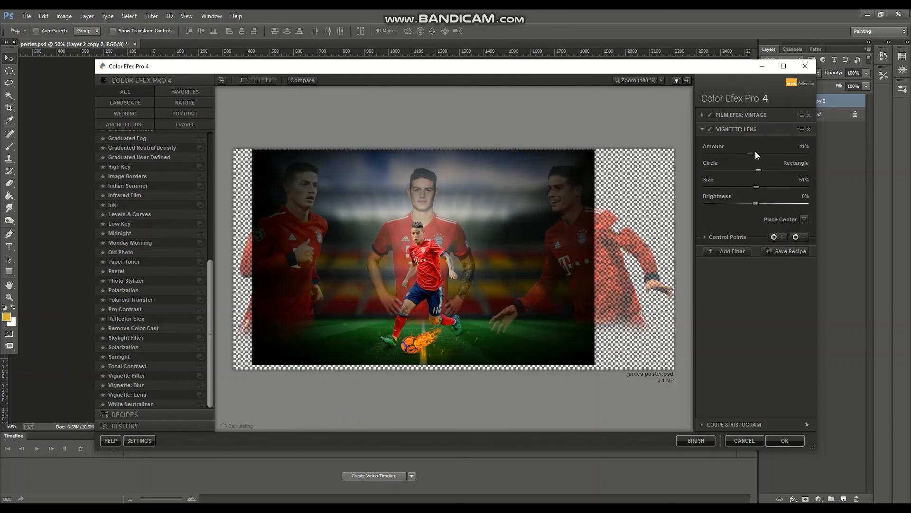
# Step: Try Solarization, Midnight and Polarization filters, then apply the grade as a new layer
pyautogui.click(746, 250)
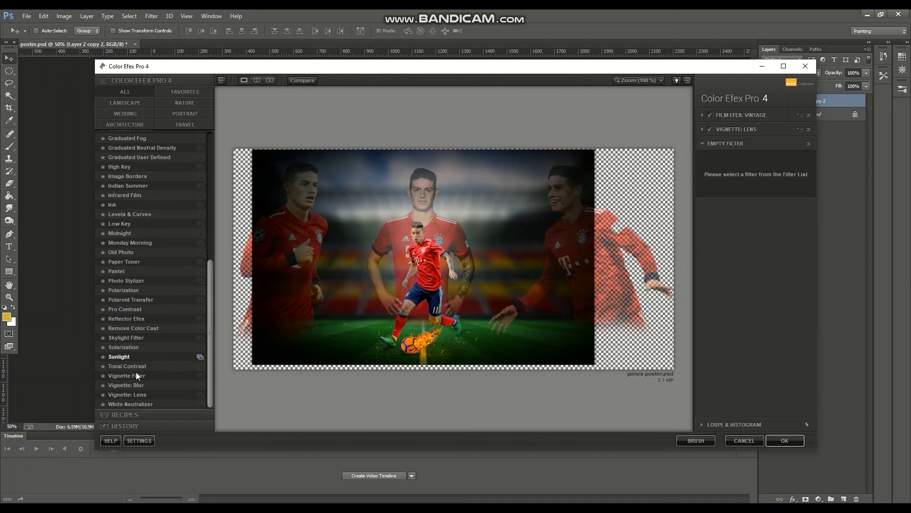
pyautogui.click(128, 347)
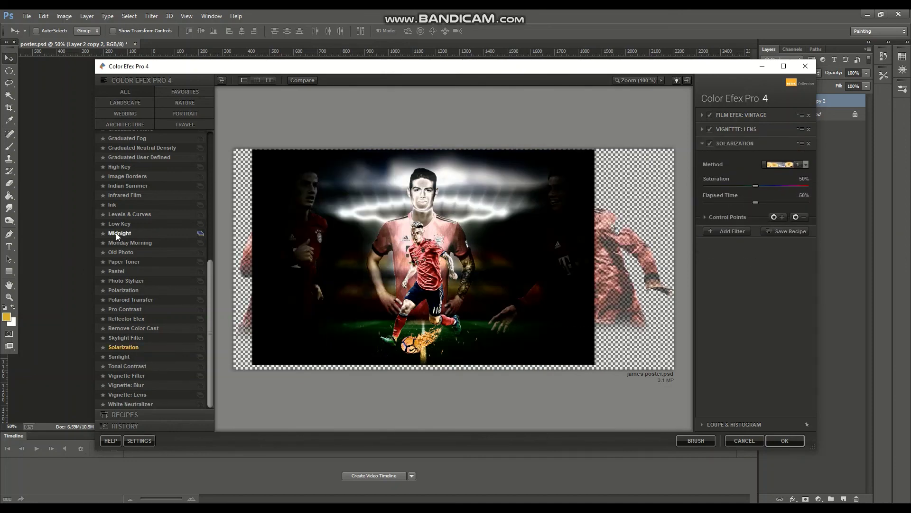
pyautogui.click(117, 233)
pyautogui.click(123, 290)
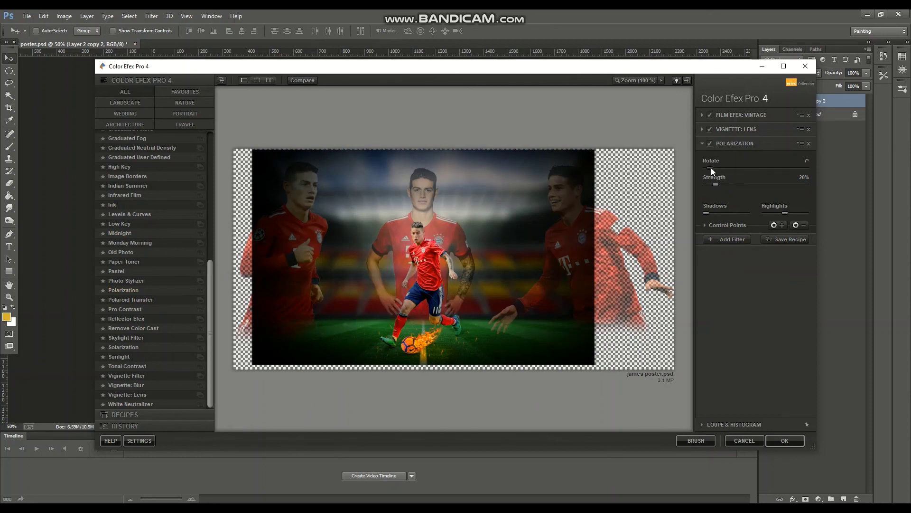
pyautogui.moveTo(711, 167)
pyautogui.mouseDown()
pyautogui.moveTo(748, 168)
pyautogui.moveTo(706, 184)
pyautogui.mouseUp()
pyautogui.click(810, 144)
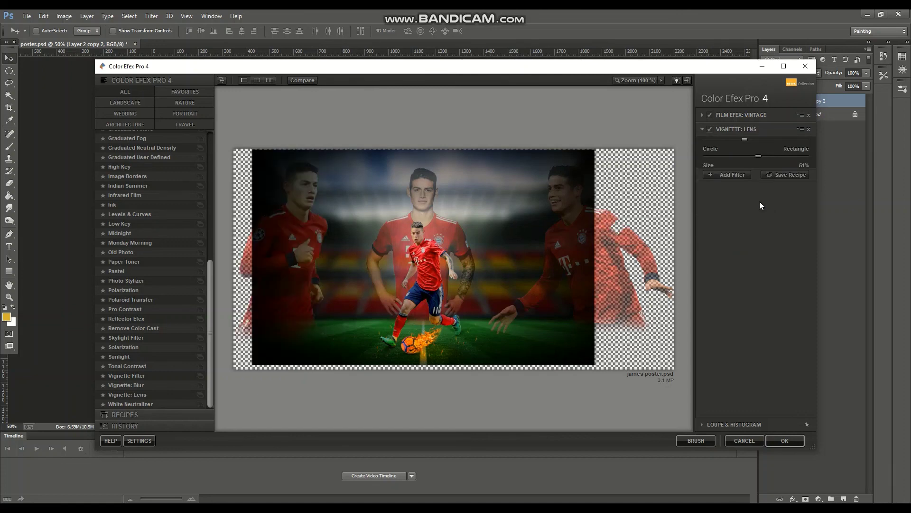
pyautogui.click(785, 443)
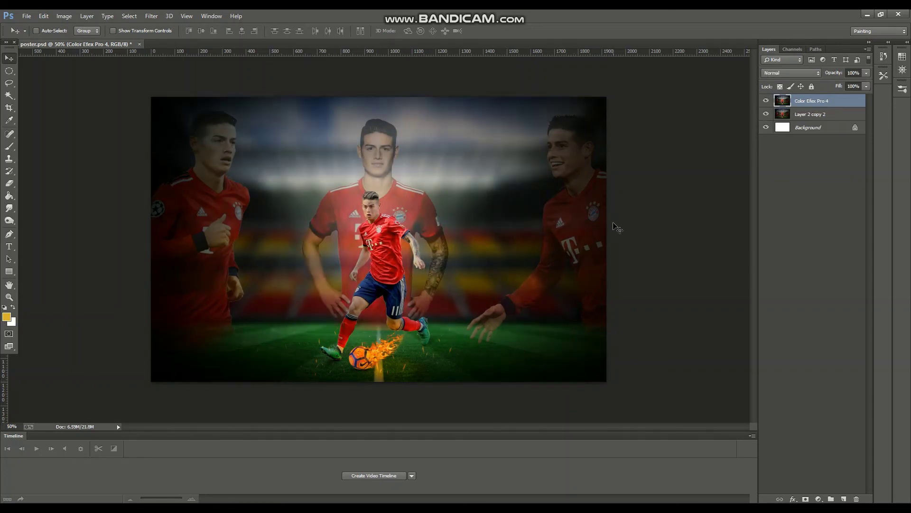
# Step: Apply a Render > Lens Flare to the poster, then undo it
pyautogui.click(151, 16)
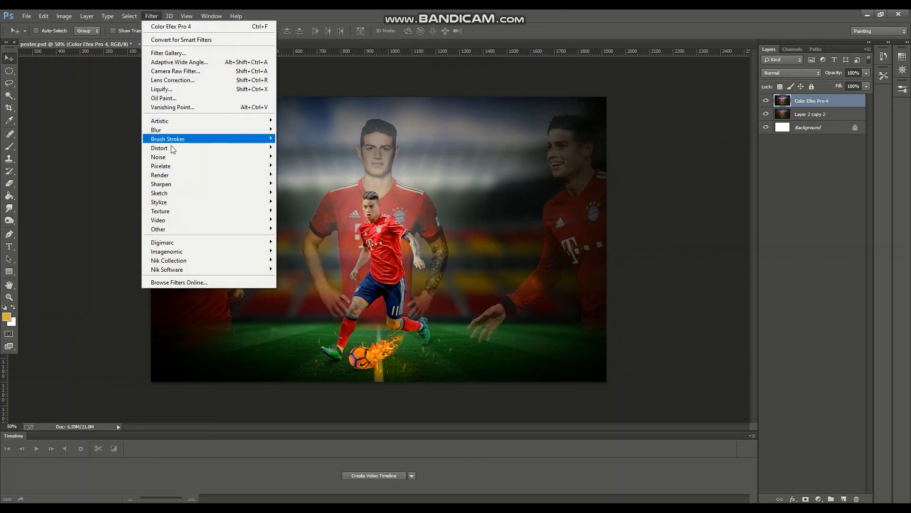
pyautogui.moveTo(161, 175)
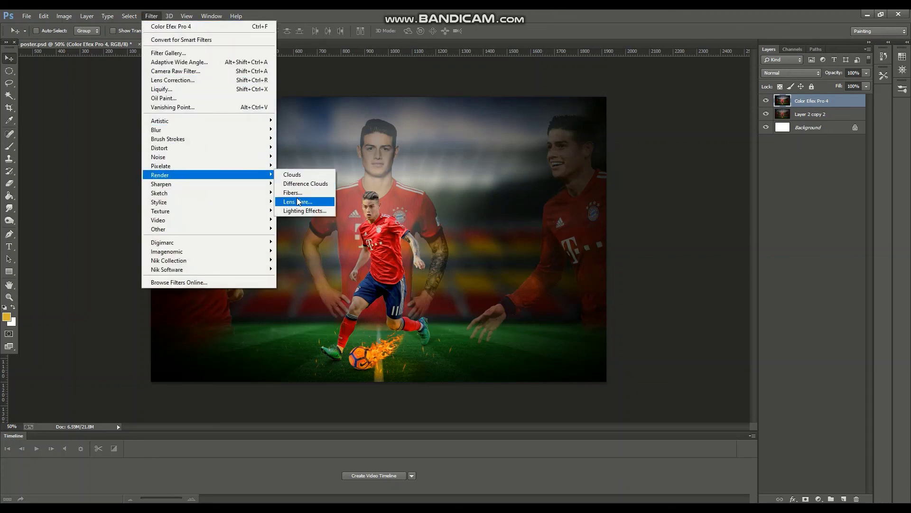
pyautogui.click(295, 202)
pyautogui.click(430, 142)
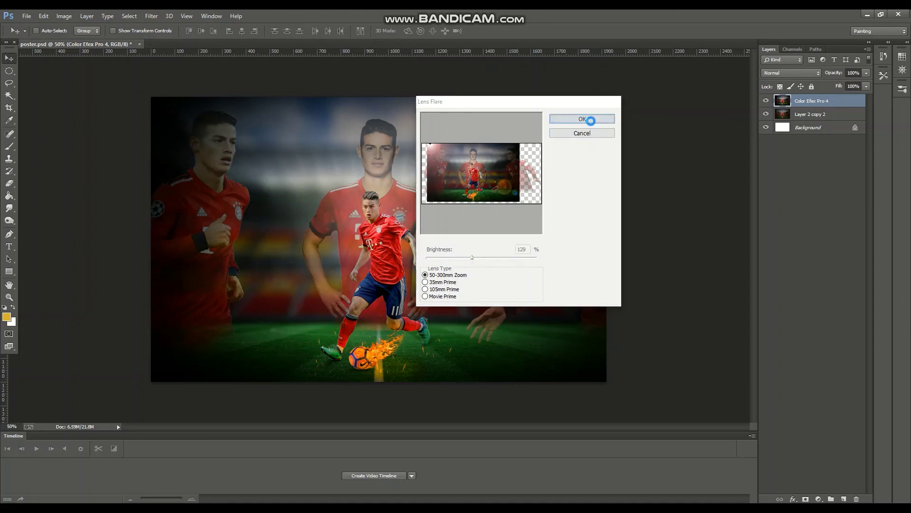
pyautogui.click(587, 119)
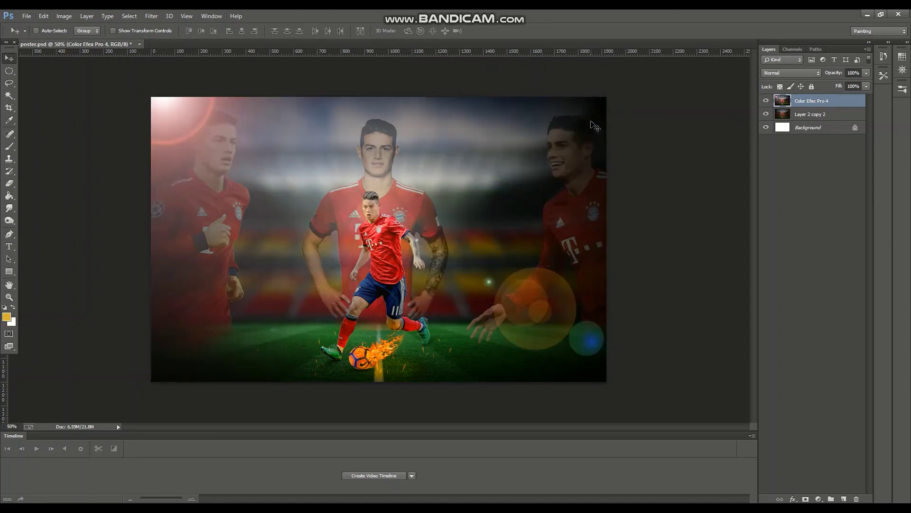
pyautogui.hotkey('ctrl', 'z')
# Step: Reapply Lens Flare using the 105mm Prime lens at 102% brightness
pyautogui.click(152, 16)
pyautogui.moveTo(161, 175)
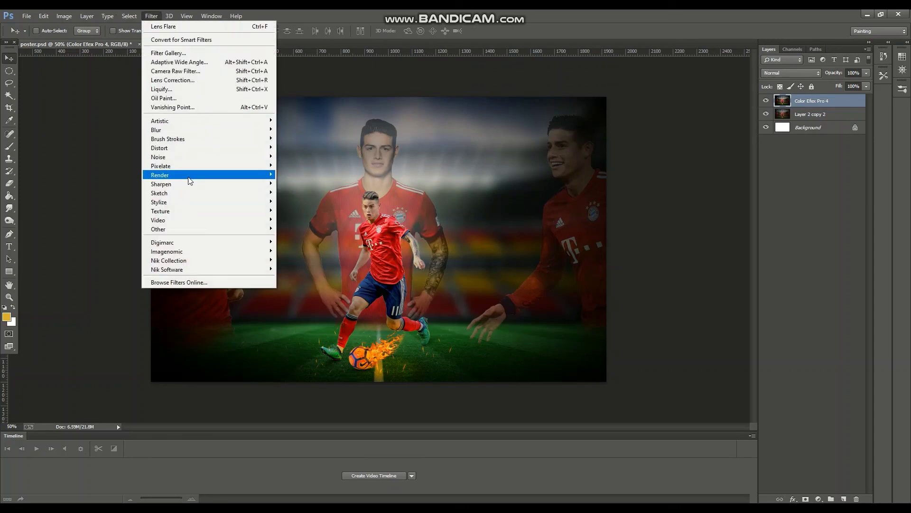
pyautogui.click(298, 201)
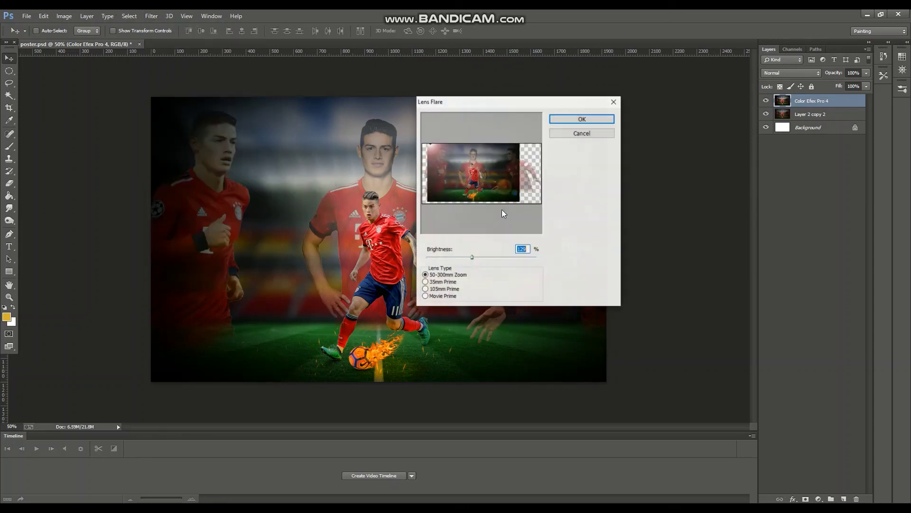
pyautogui.click(440, 282)
pyautogui.moveTo(472, 257); pyautogui.dragTo(462, 257)
pyautogui.click(434, 296)
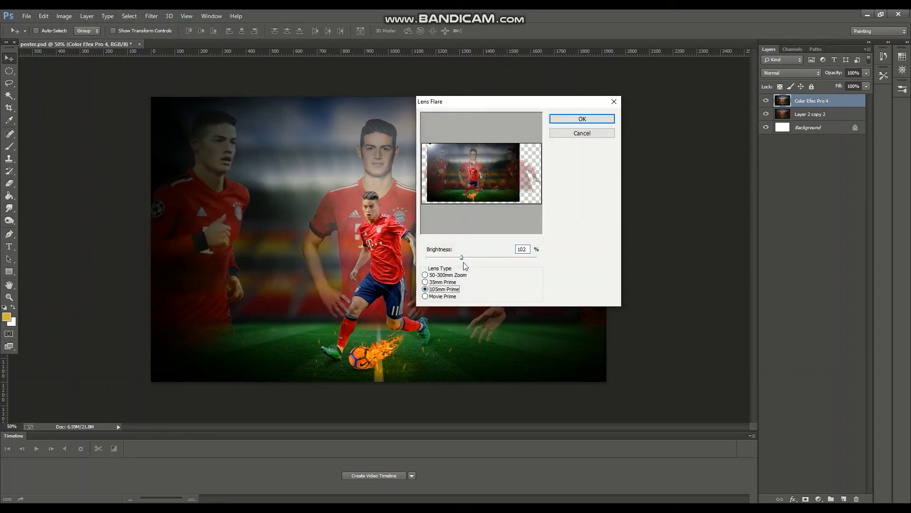
pyautogui.click(582, 119)
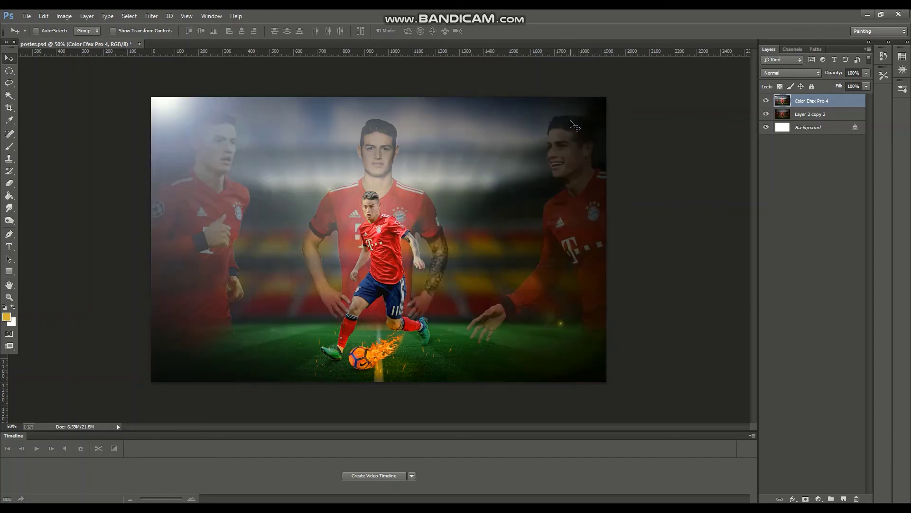
# Step: Toggle the Color Efex Pro 4 layer's visibility twice to compare the grade
pyautogui.click(769, 101)
pyautogui.click(769, 101)
pyautogui.click(769, 101)
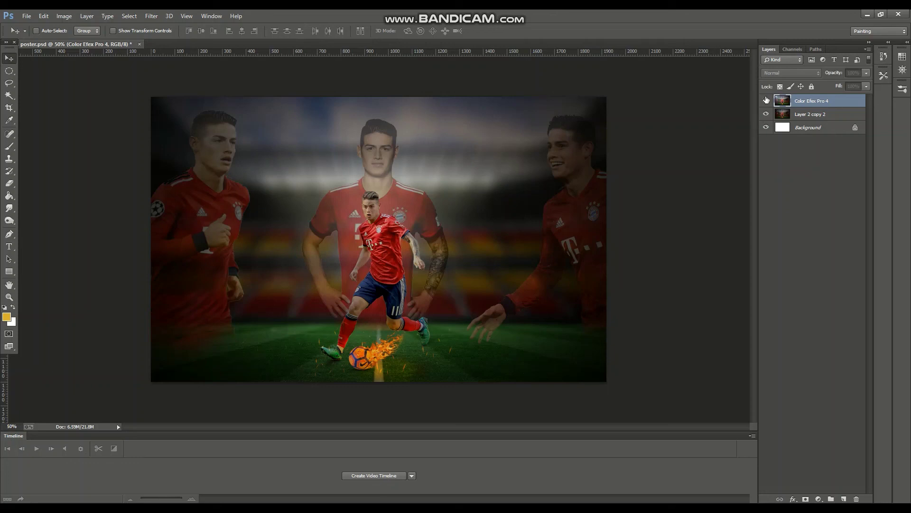
pyautogui.click(769, 101)
# Step: Merge the Color Efex Pro 4 layer down and set Exposure to +0.16
pyautogui.hotkey('ctrl', 'e')
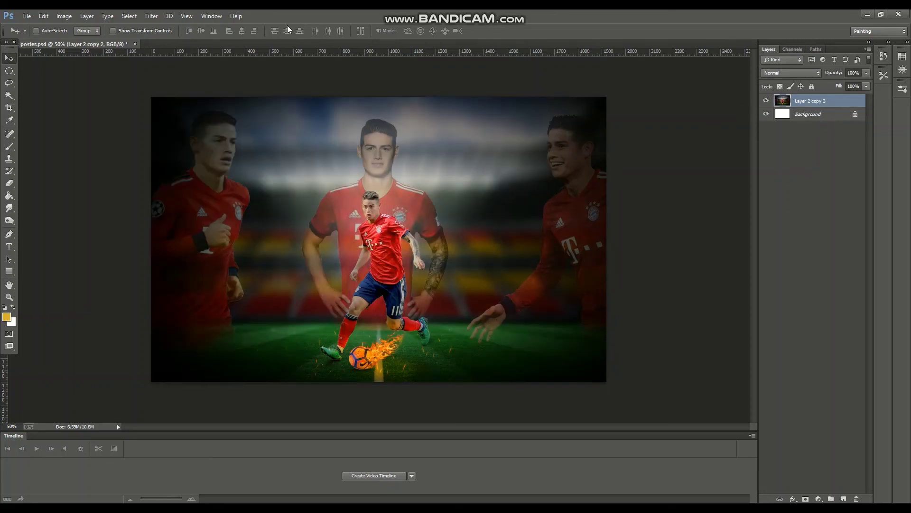
pyautogui.click(64, 16)
pyautogui.click(221, 67)
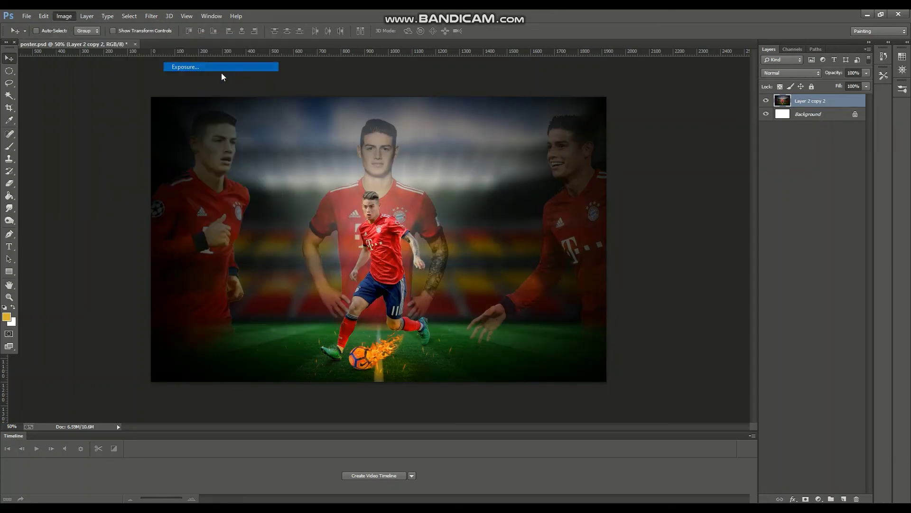
pyautogui.moveTo(655, 170)
pyautogui.mouseDown()
pyautogui.moveTo(651, 191)
pyautogui.moveTo(667, 221)
pyautogui.moveTo(651, 209)
pyautogui.moveTo(658, 211)
pyautogui.mouseUp()
pyautogui.click(656, 171)
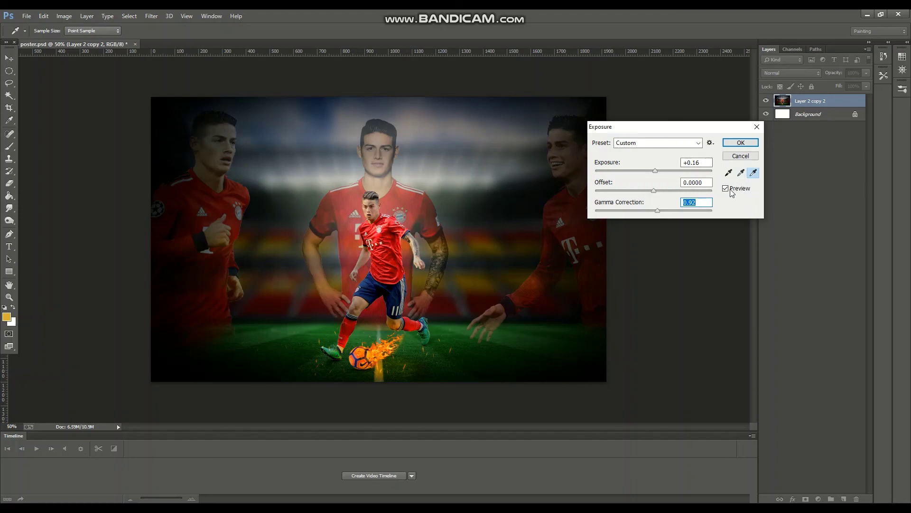